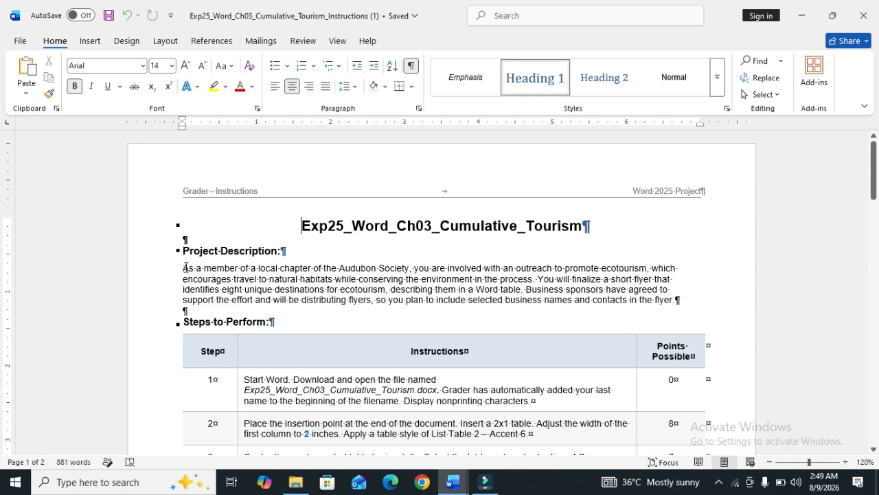
Step: Set the Project Description paragraph to 14 pt and highlight it in yellow
left_click_drag(186, 267, 656, 314)
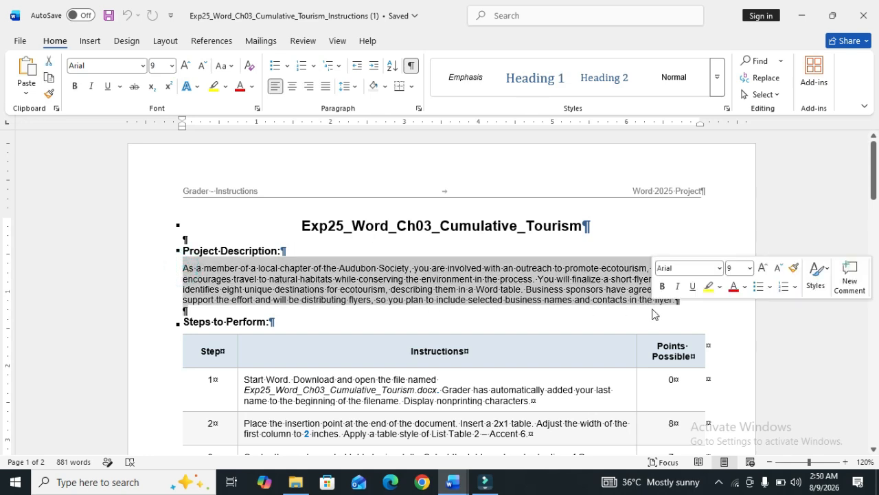
left_click(750, 268)
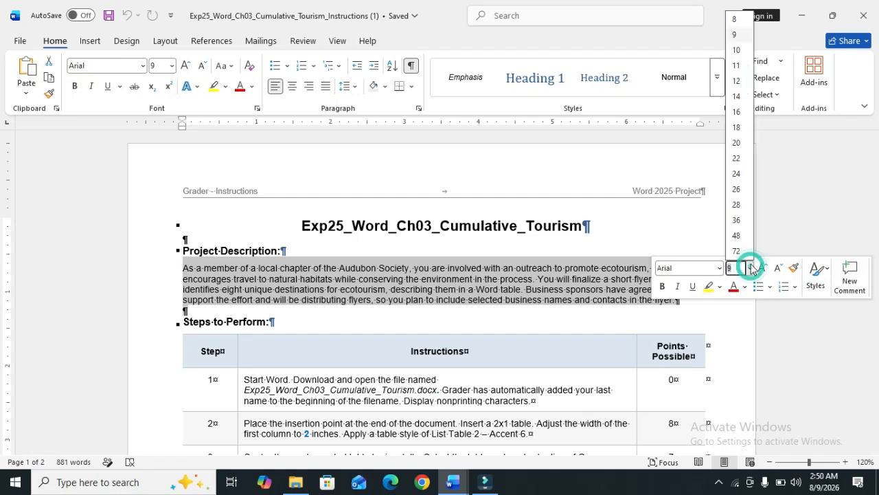
left_click(737, 96)
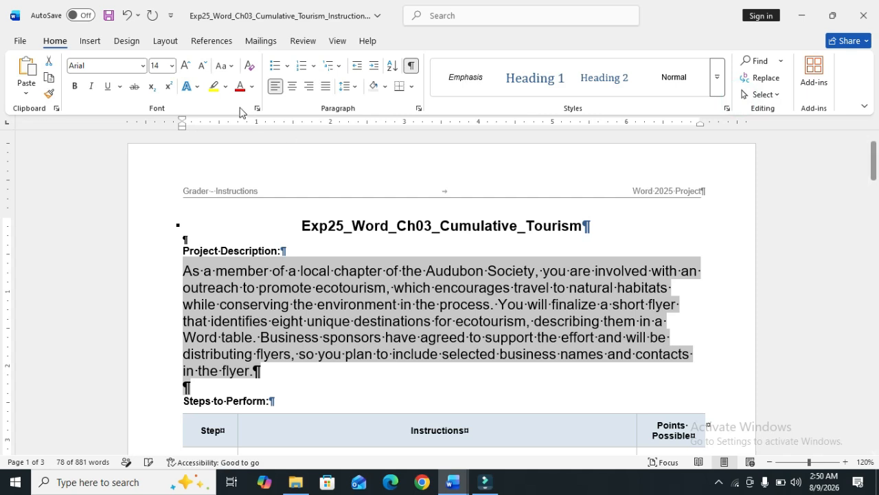
left_click(213, 86)
left_click(320, 205)
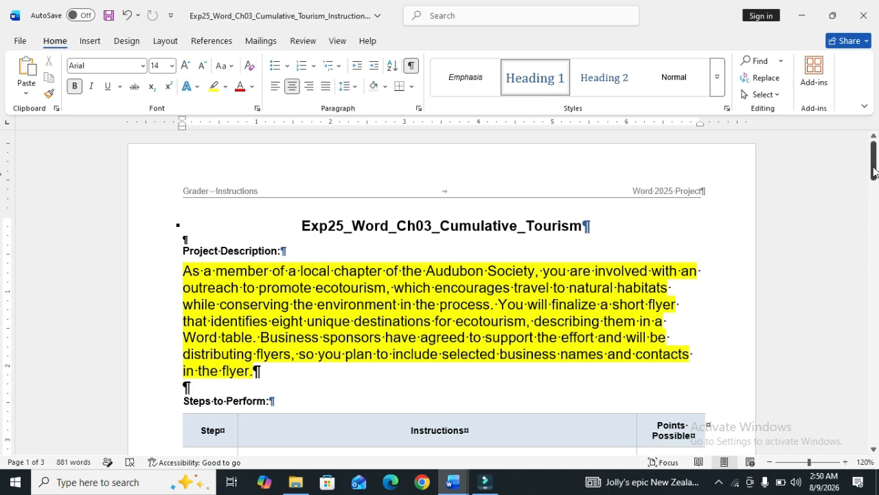
Step: Set the step 1 instruction text in the Steps to Perform table to 12 pt and highlight it in yellow
mouse_move(874, 171)
left_mouse_down()
mouse_move(875, 329)
mouse_move(872, 177)
mouse_move(874, 186)
left_mouse_up()
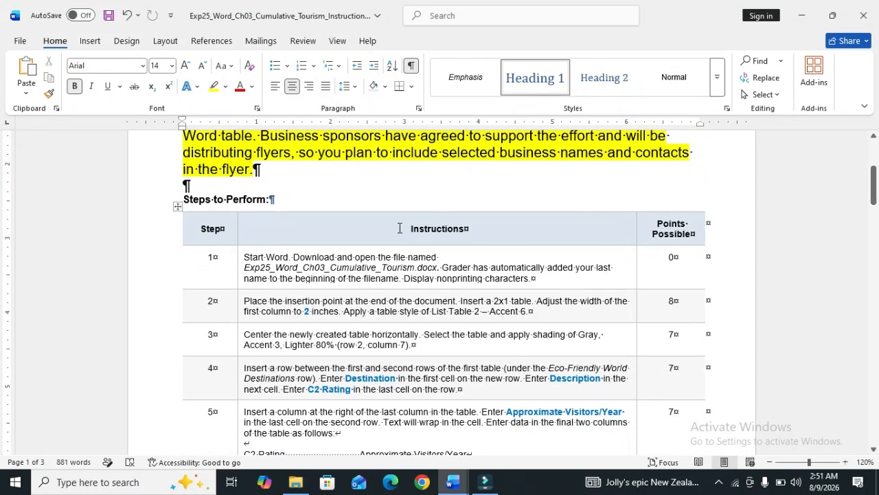
left_click(240, 257)
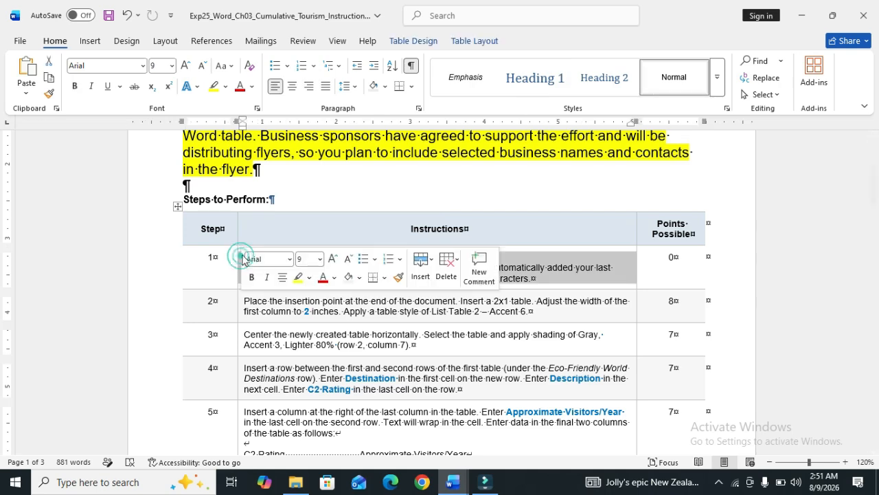
left_click(320, 260)
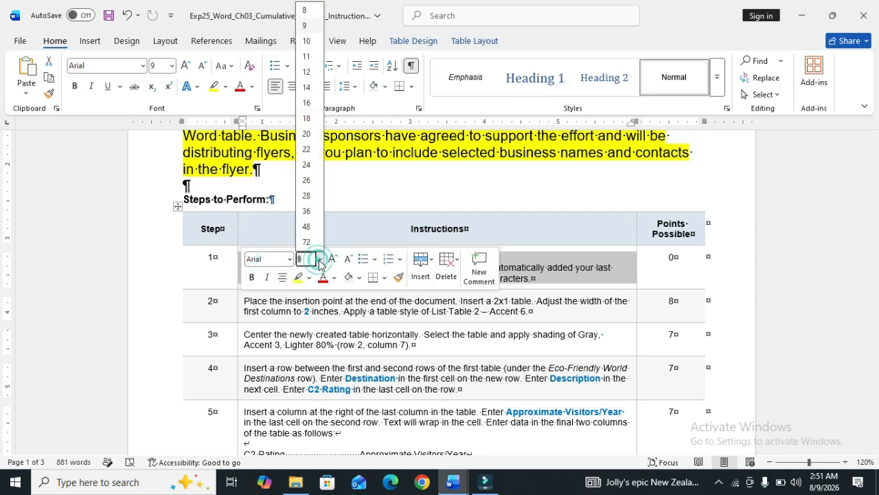
left_click(306, 72)
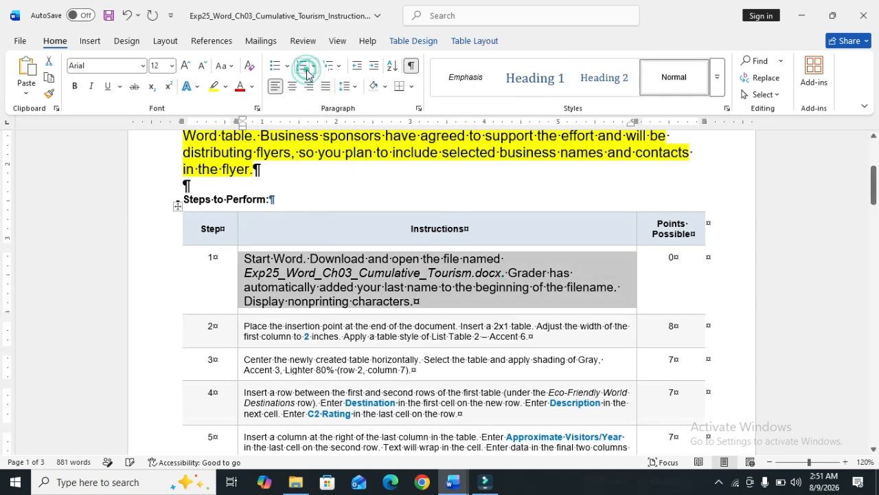
left_click(211, 87)
left_click(341, 225)
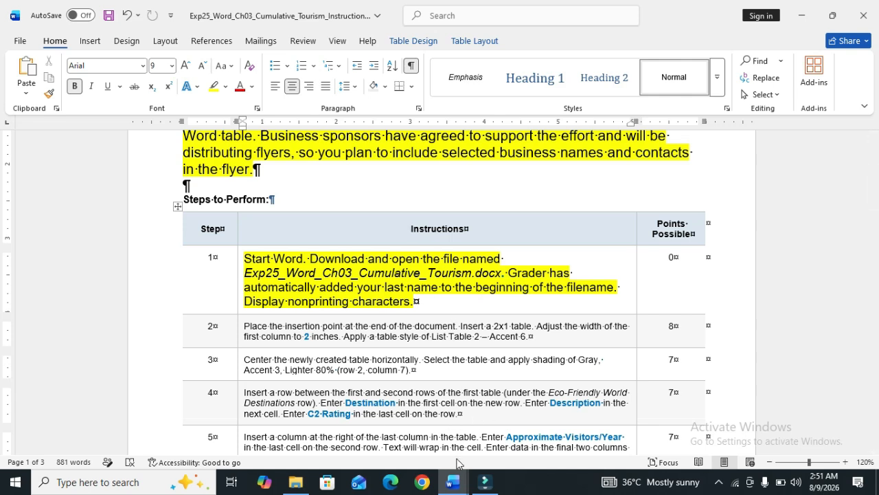
Step: Check the opened Ecotourism flyer document, then return to the instructions document
left_click(454, 482)
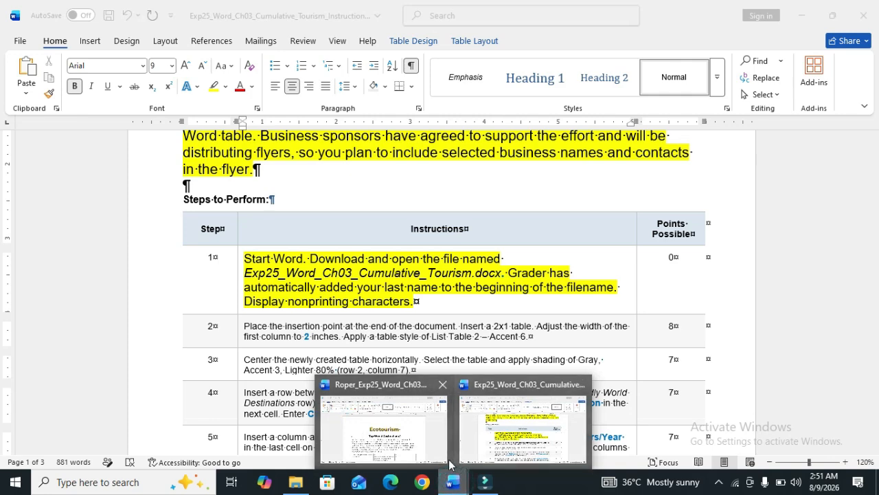
left_click(420, 443)
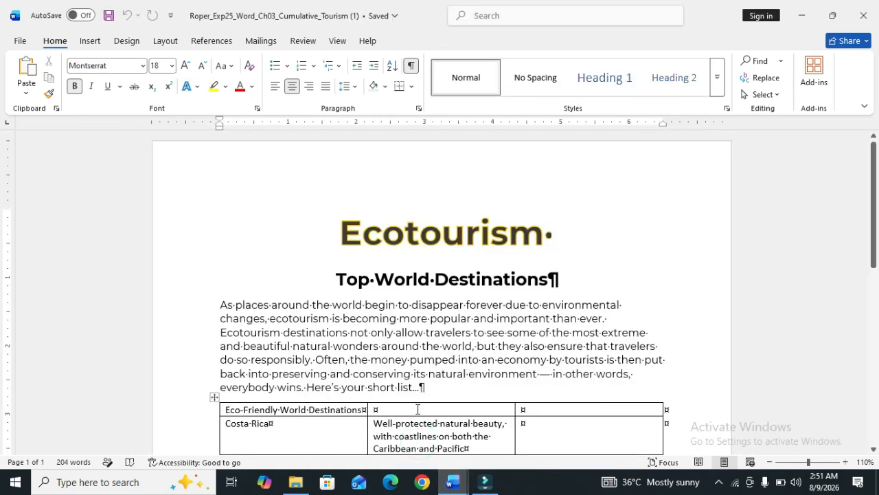
left_click(455, 483)
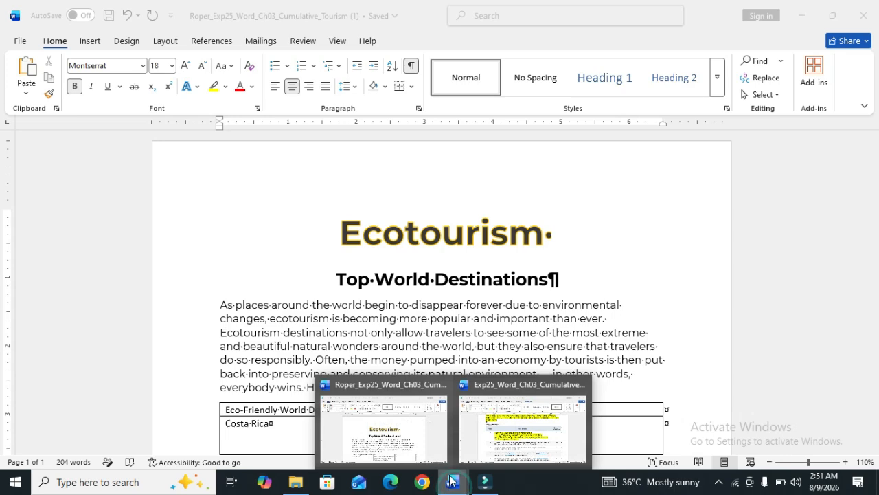
left_click(430, 445)
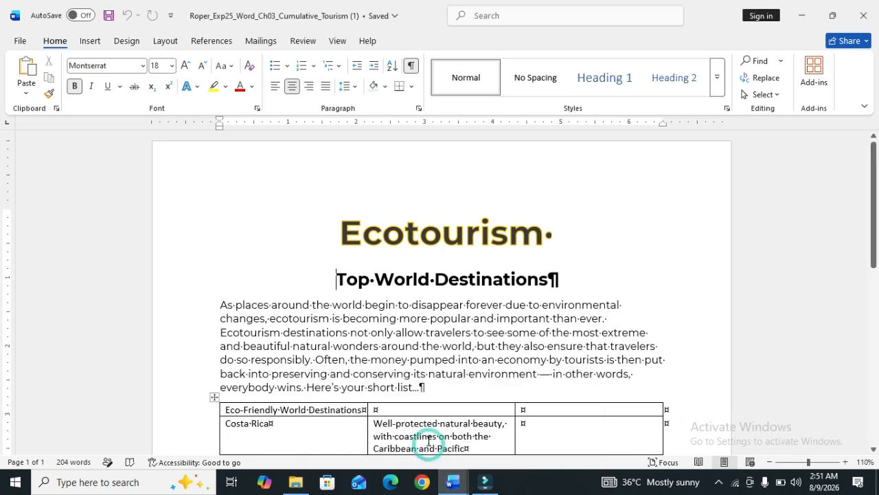
left_click(459, 484)
mouse_move(458, 484)
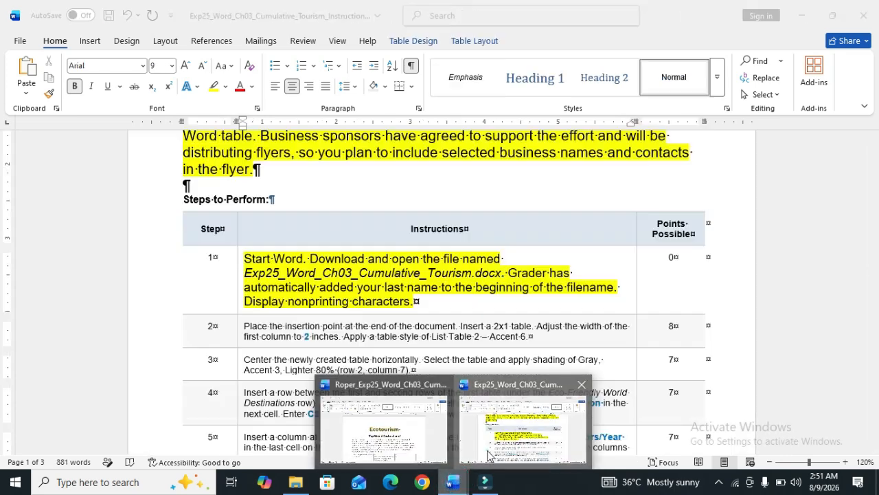
left_click(484, 440)
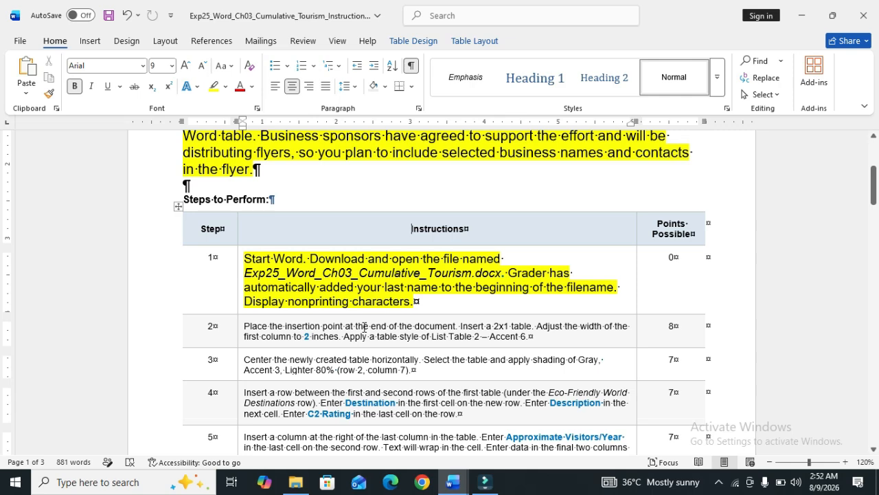
Step: Switch to the Ecotourism flyer document and turn the nonprinting characters off and on again
left_click(456, 484)
left_click(424, 425)
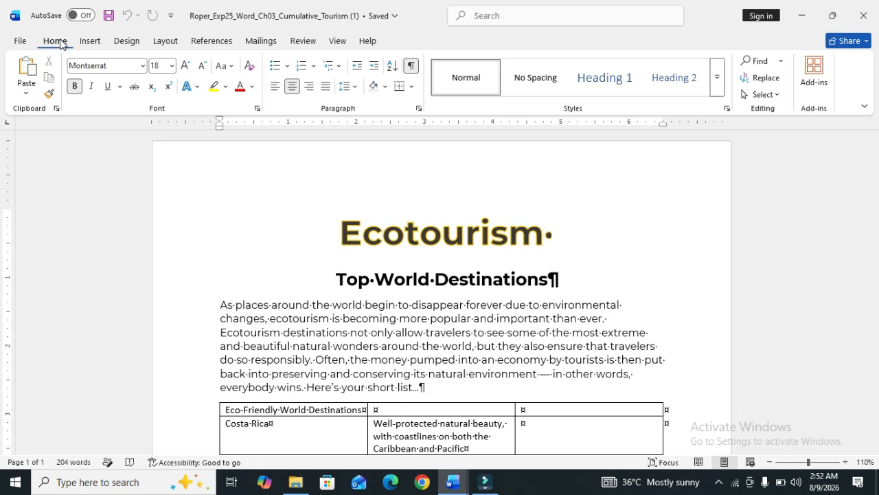
left_click(411, 66)
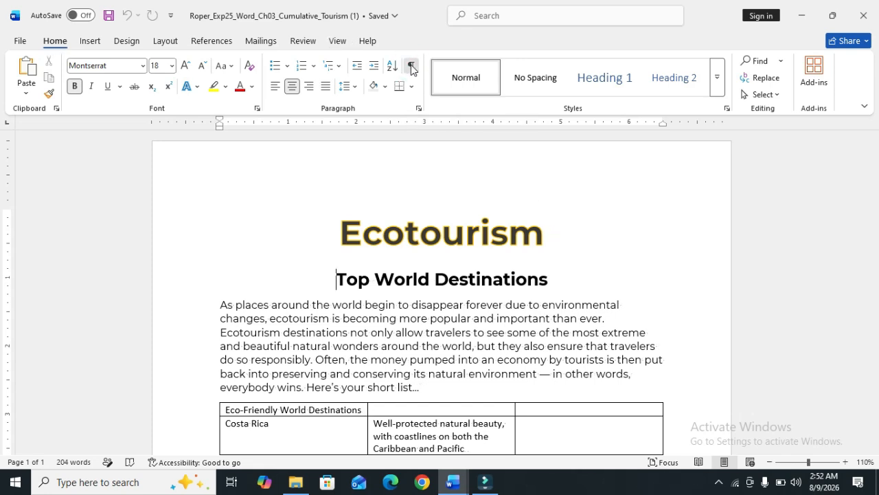
left_click(411, 66)
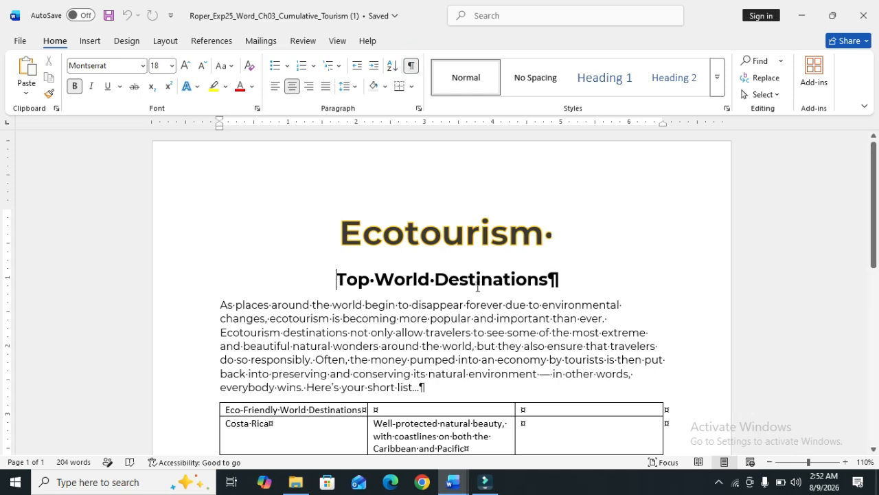
Step: Return to the instructions document and undo the highlight and font size change on the step 1 text
mouse_move(464, 482)
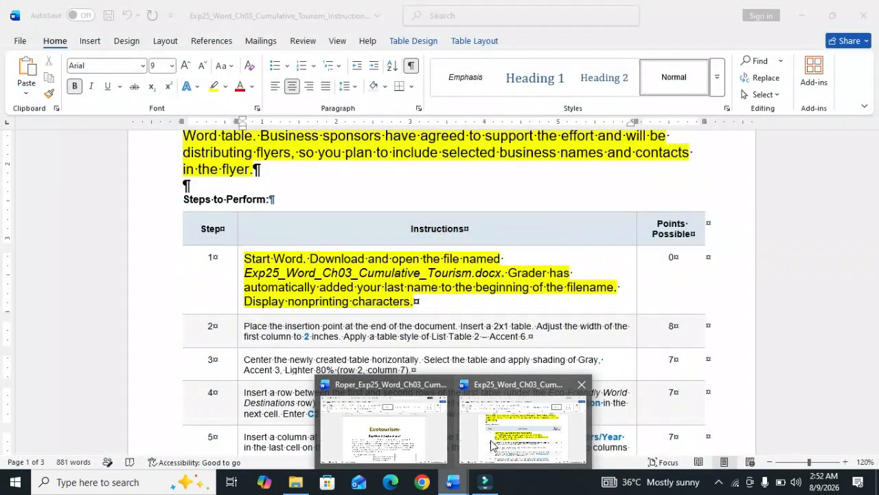
left_click(494, 442)
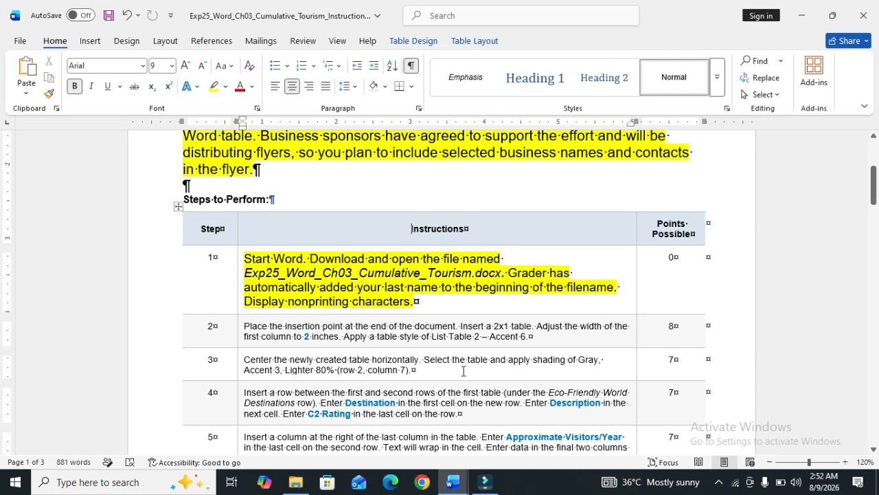
key("ctrl+z")
key("ctrl+z")
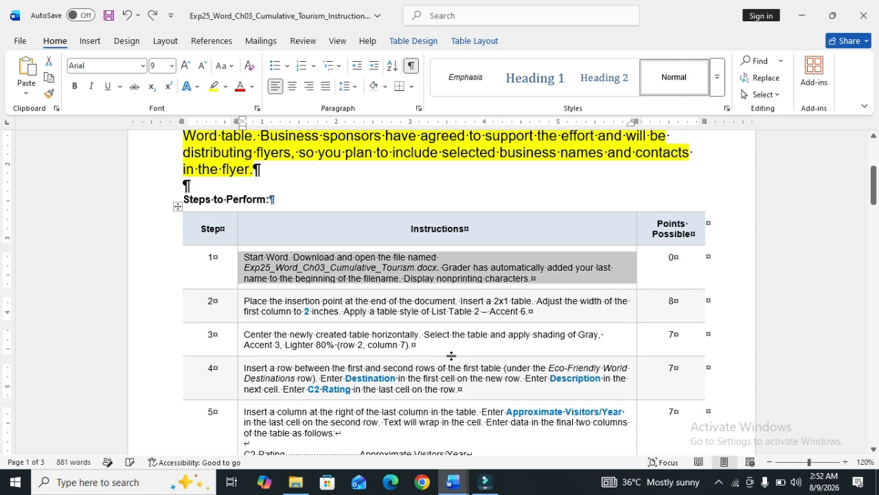
Step: Set the step 2 instruction text to 12 pt and highlight it in yellow
left_click(240, 300)
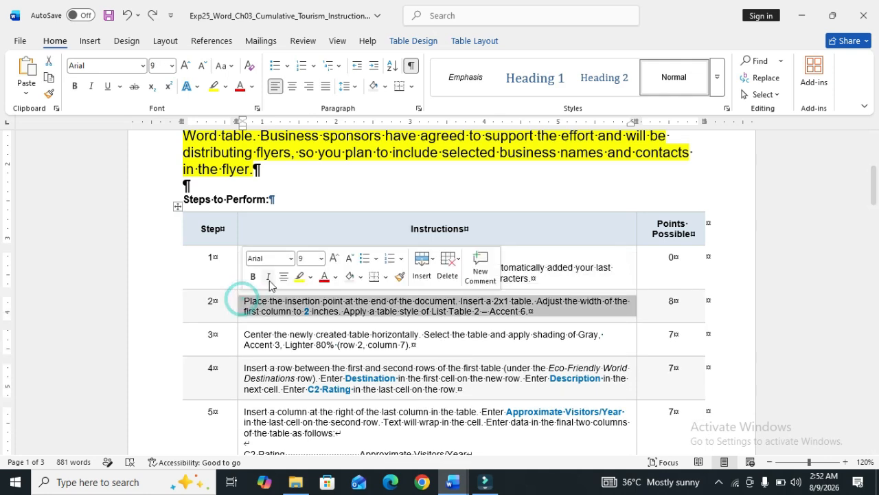
left_click(322, 260)
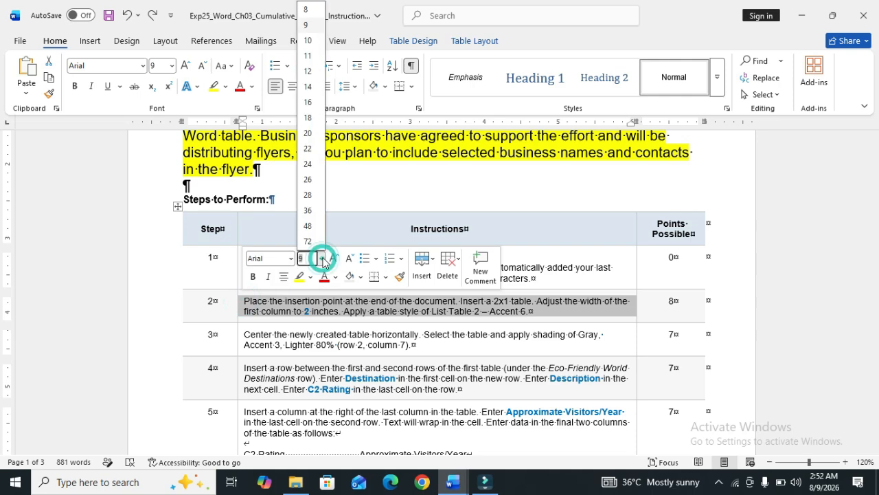
left_click(308, 71)
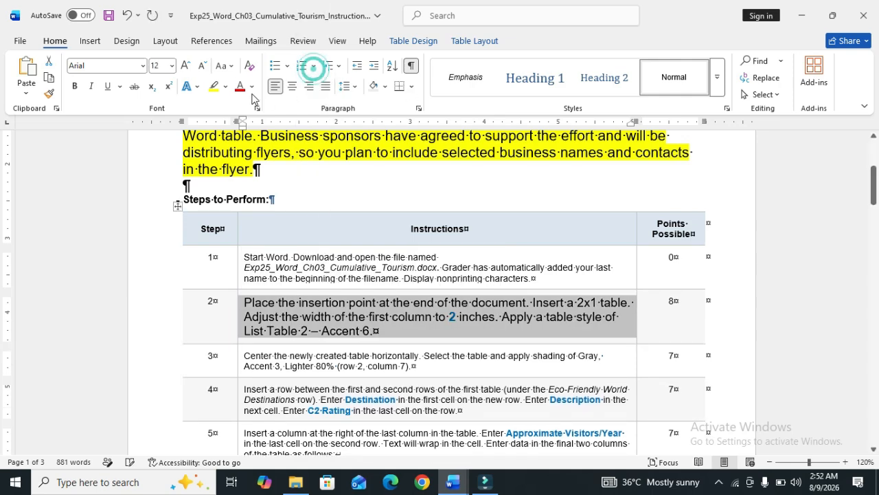
left_click(214, 86)
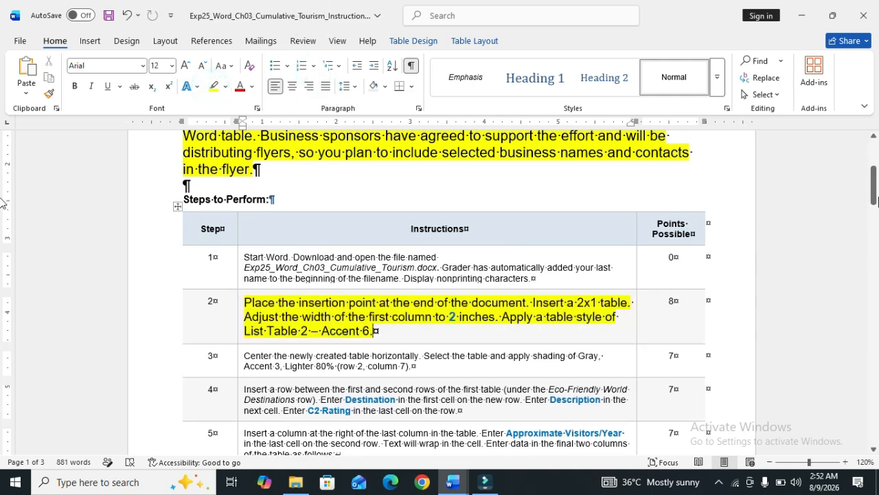
Step: Place the insertion point at the end of the Ecotourism flyer document, in the empty paragraph below "Thanks for Supporting Us!"
left_click_drag(873, 191, 874, 196)
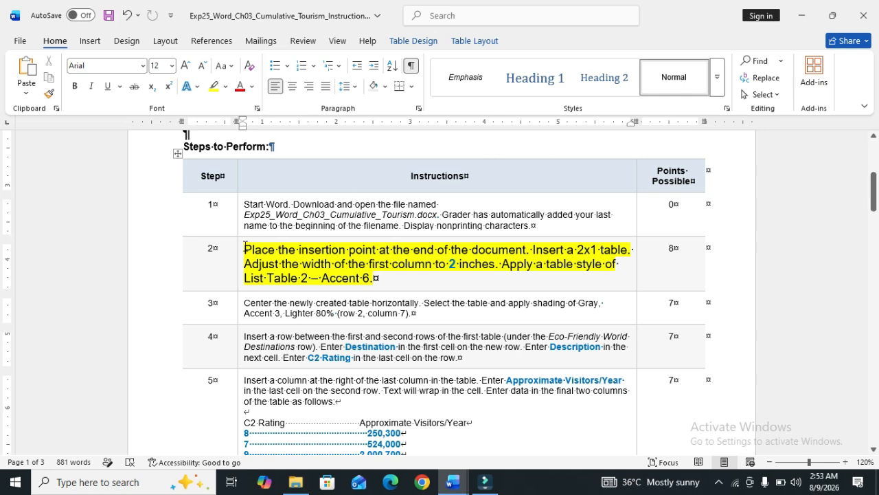
left_click_drag(245, 247, 524, 247)
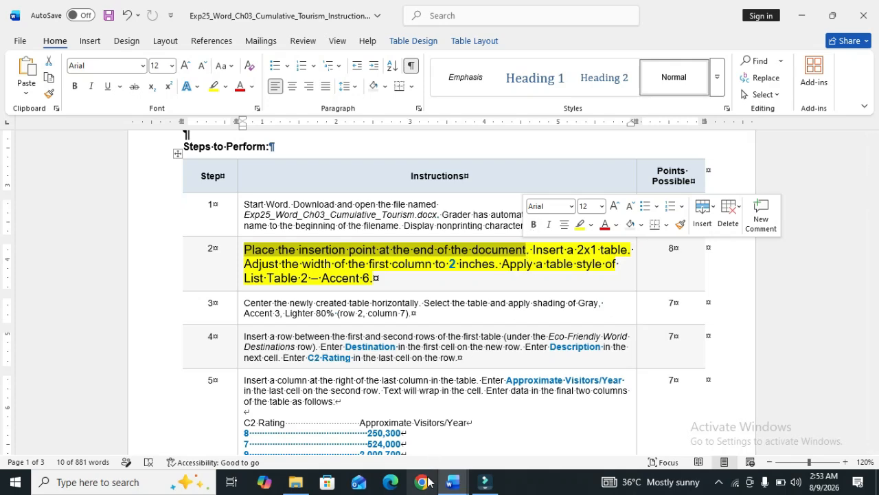
left_click(455, 479)
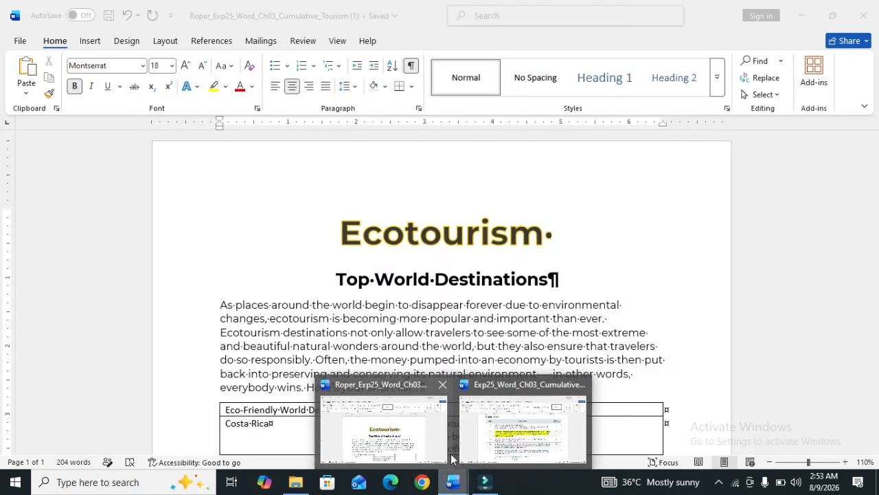
left_click(438, 446)
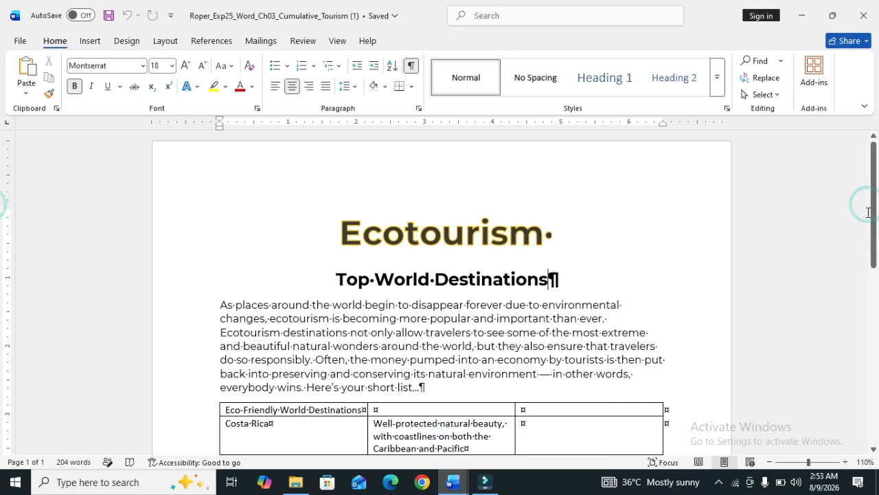
key("End")
left_click_drag(875, 207, 877, 379)
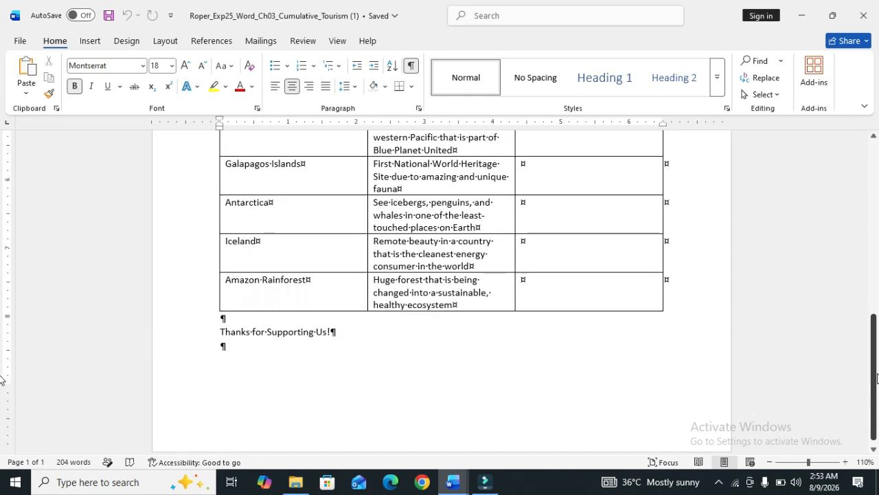
left_click(221, 345)
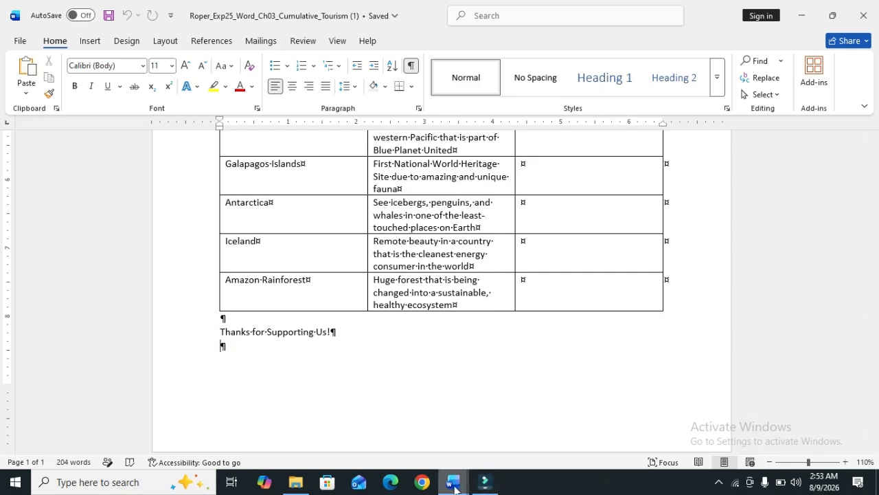
Step: In the instructions document, make the words "Insert a 2x1 table" in step 2 bold
mouse_move(452, 487)
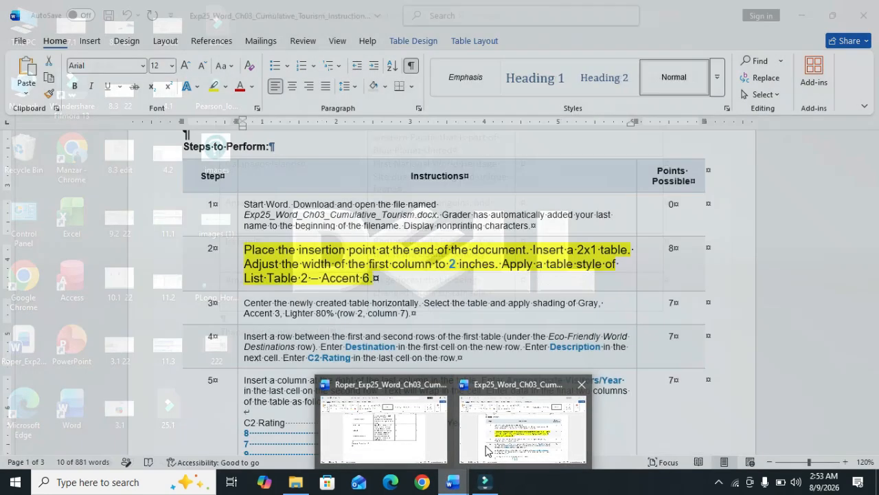
left_click(485, 445)
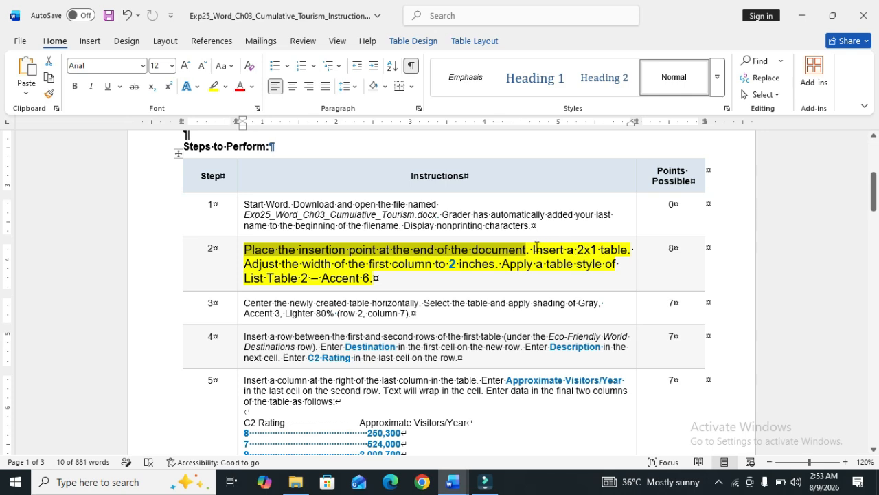
left_click_drag(534, 250, 615, 244)
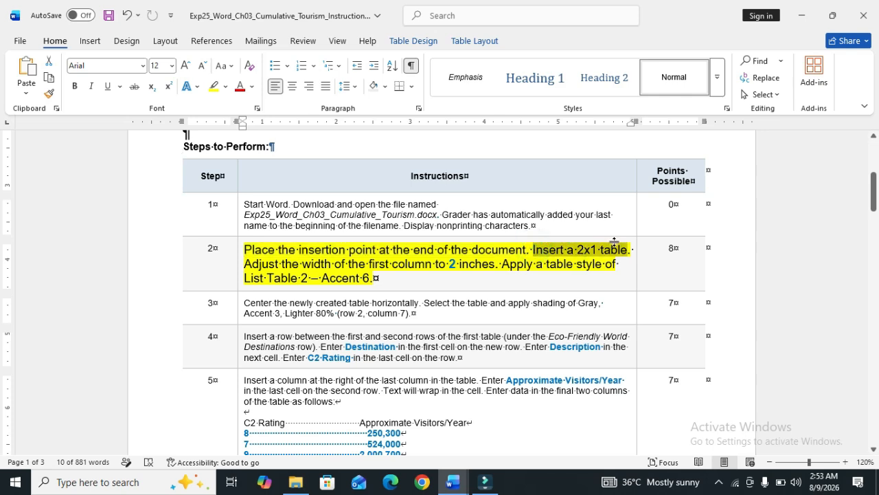
left_click(624, 219)
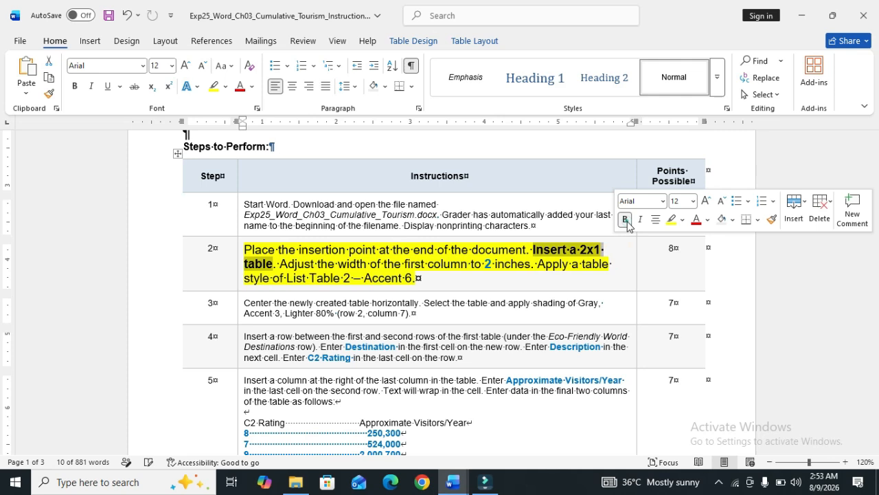
Step: Switch to the Ecotourism flyer and insert a 2x1 table in the empty paragraph below "Thanks for Supporting Us!"
left_click(630, 272)
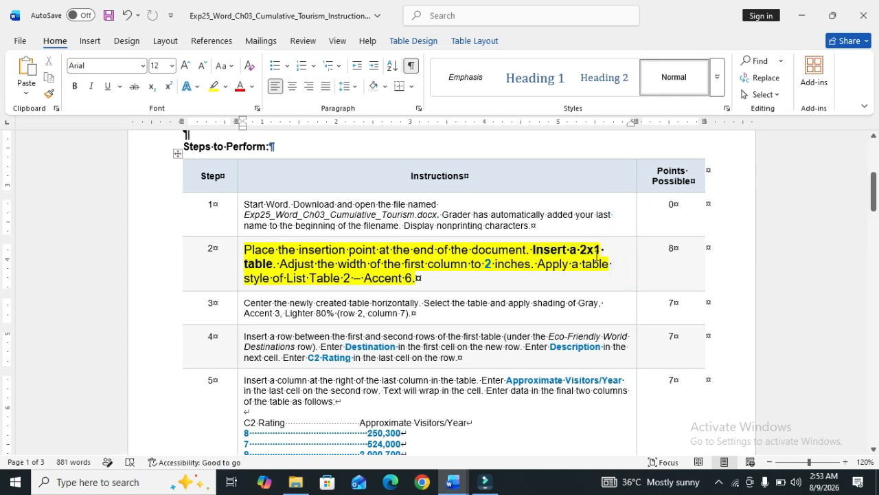
mouse_move(464, 483)
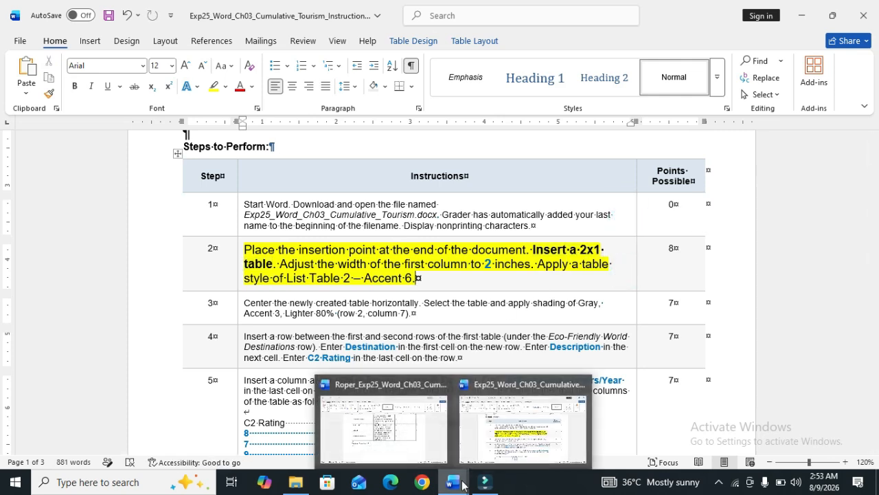
left_click(483, 450)
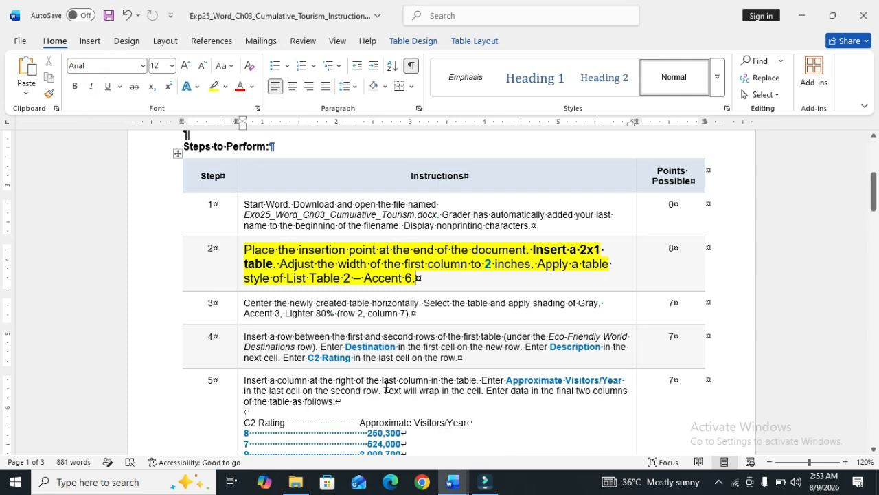
mouse_move(448, 481)
left_click(402, 427)
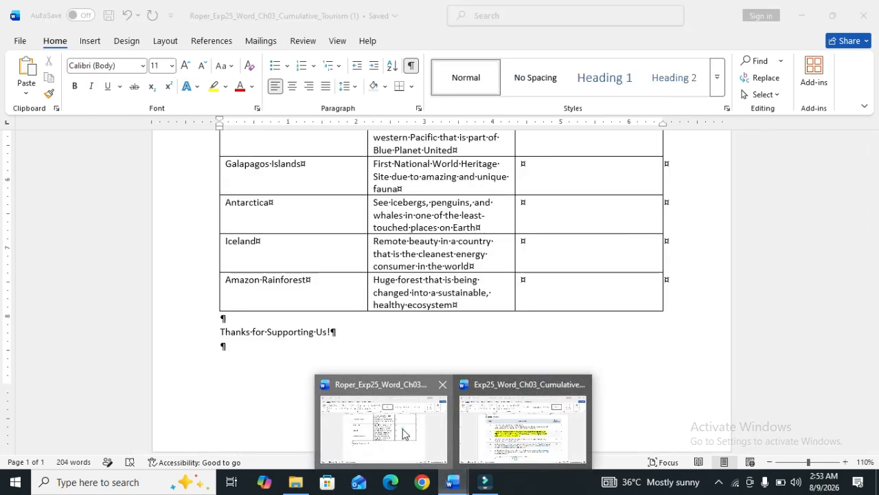
left_click(90, 41)
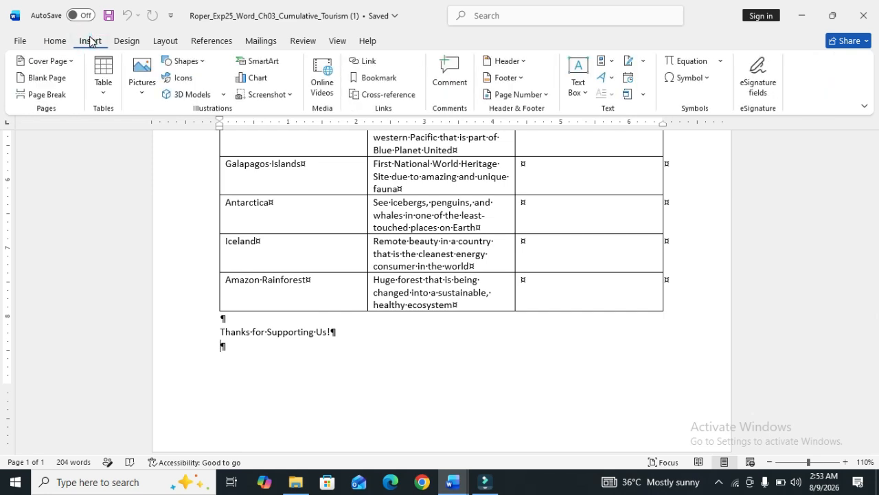
left_click(105, 95)
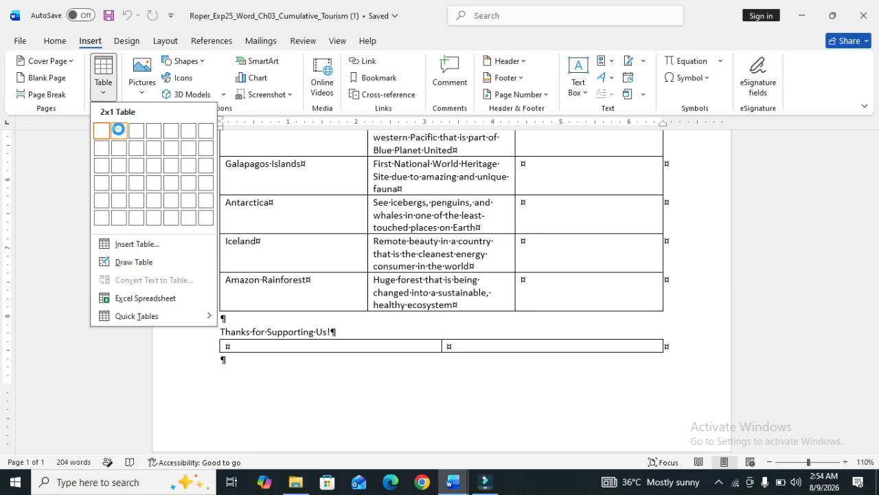
left_click(119, 134)
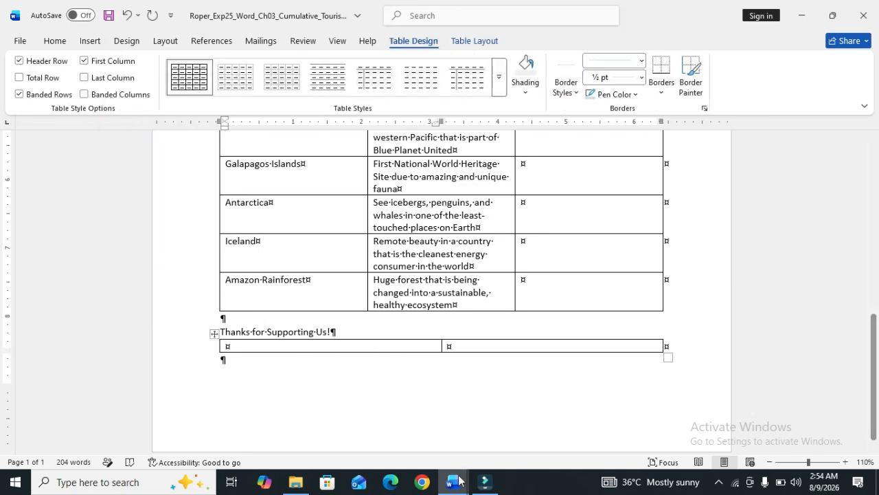
Step: Check the column width instruction in step 2, and set the first column of the flyer's new table to 2" wide
mouse_move(458, 484)
left_click(489, 446)
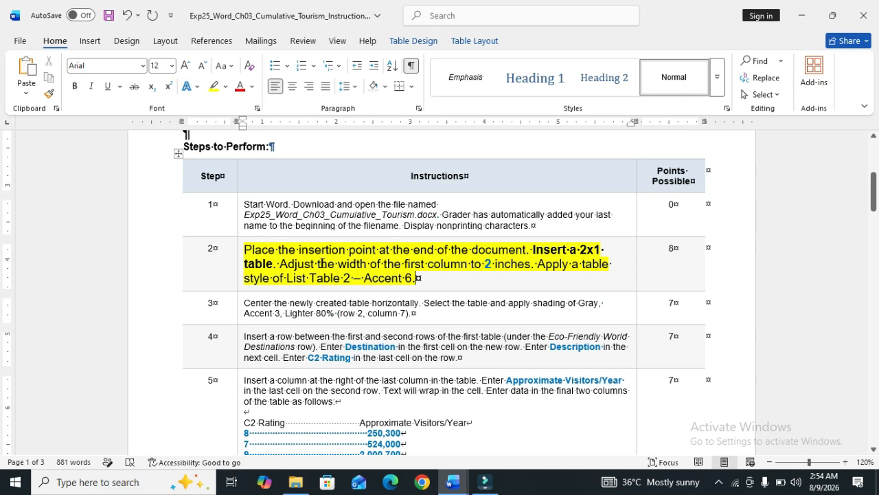
left_click_drag(281, 263, 499, 266)
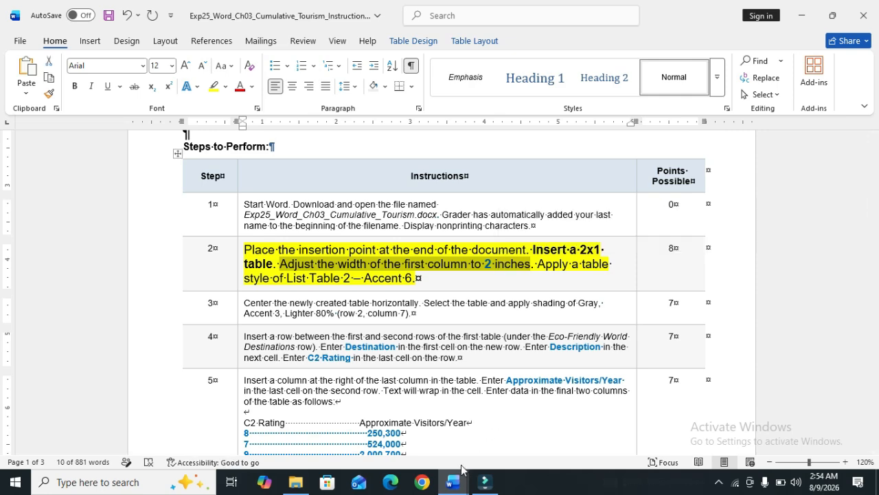
mouse_move(460, 482)
left_click(415, 448)
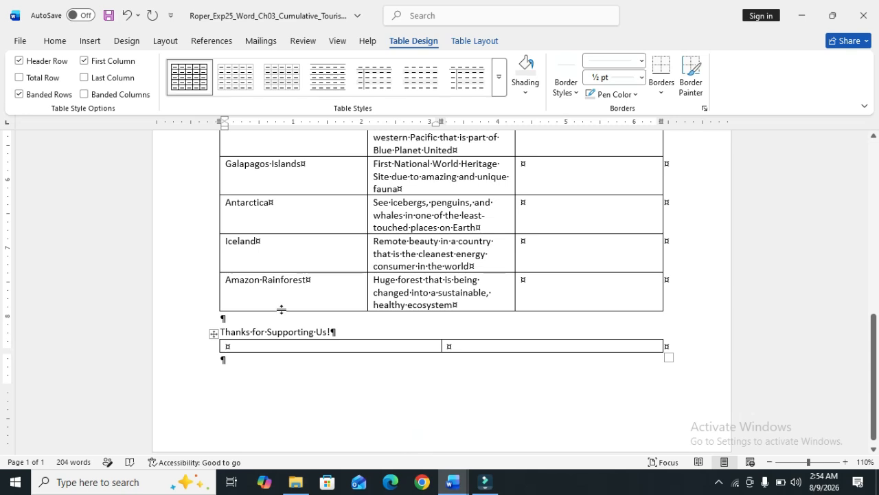
left_click(473, 41)
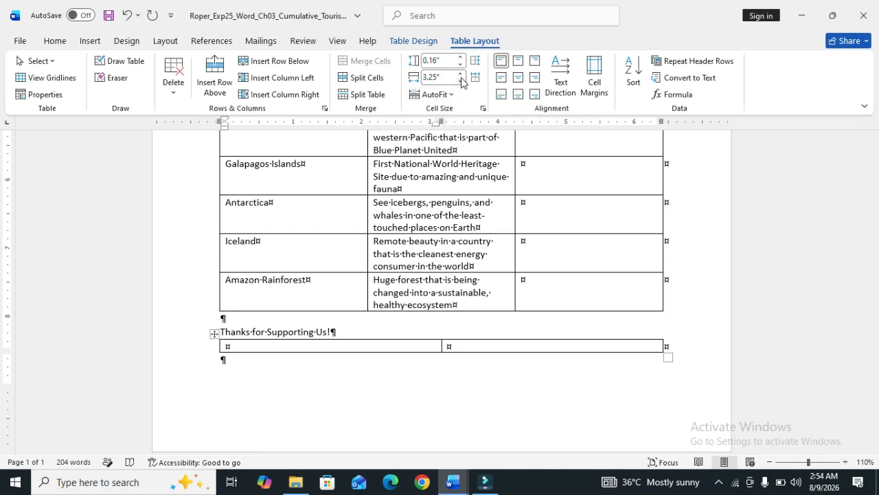
left_click(461, 81)
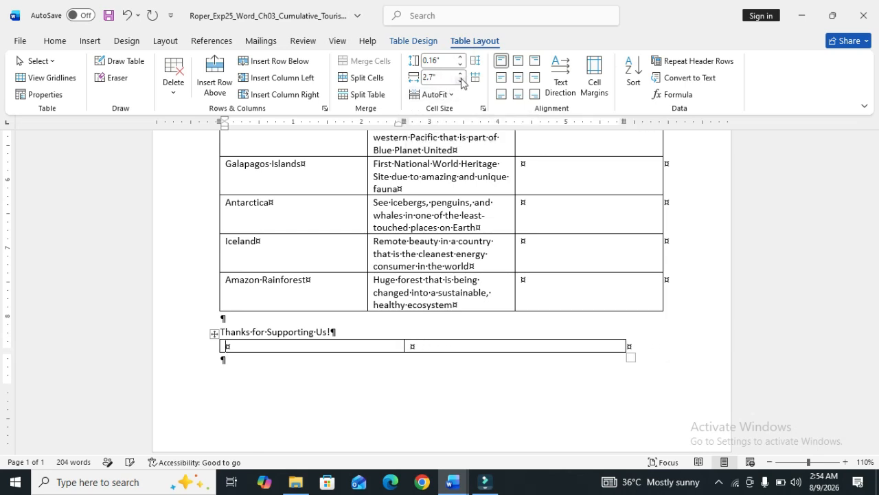
left_click(461, 81)
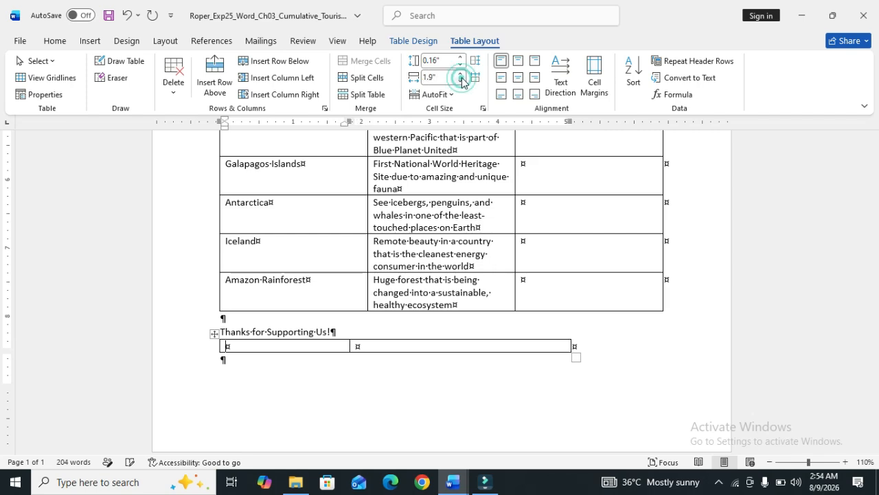
left_click(461, 73)
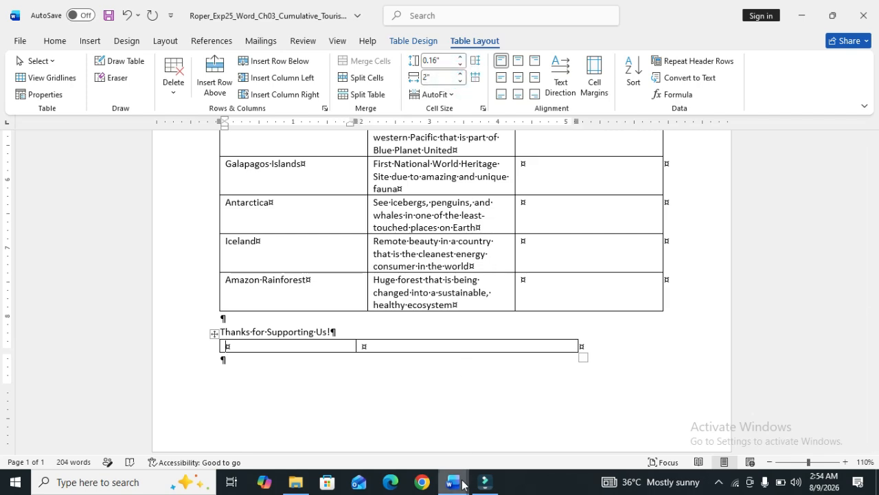
Step: Check the table style instruction in step 2, and apply the List Table 2 - Accent 6 style to the flyer's new table
mouse_move(465, 480)
left_click(488, 443)
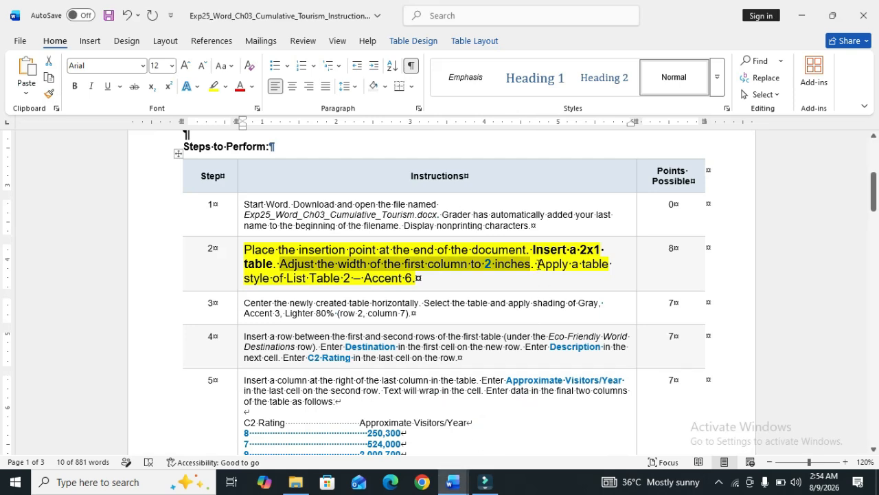
left_click_drag(538, 263, 574, 277)
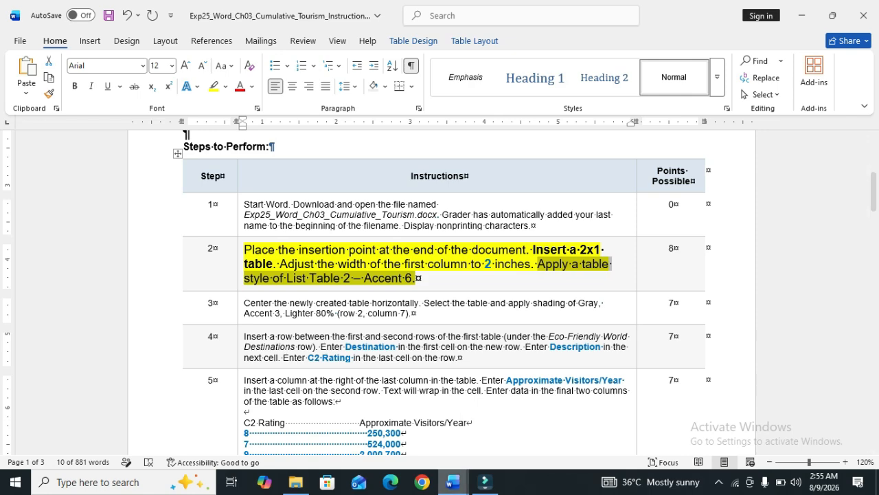
mouse_move(452, 481)
left_click(414, 435)
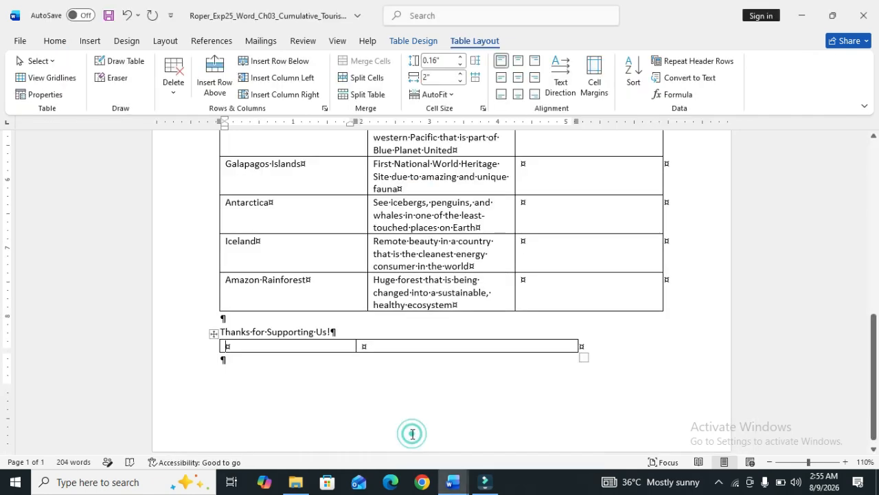
left_click(413, 41)
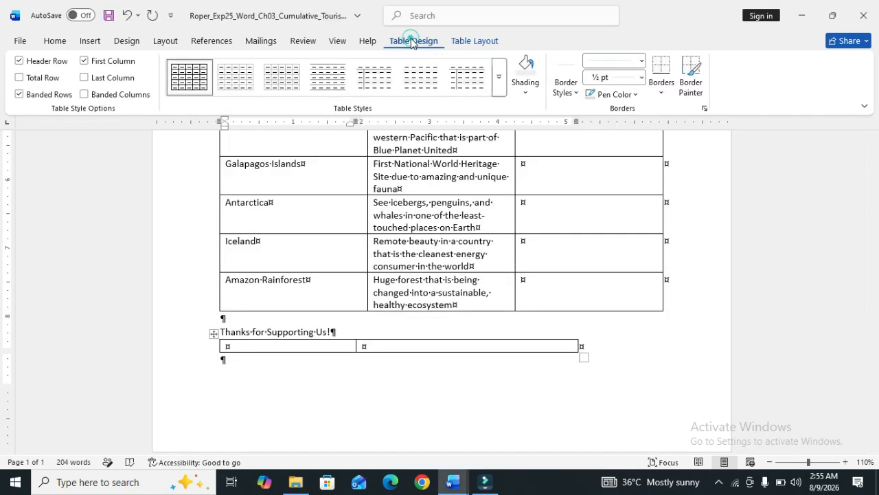
left_click(500, 85)
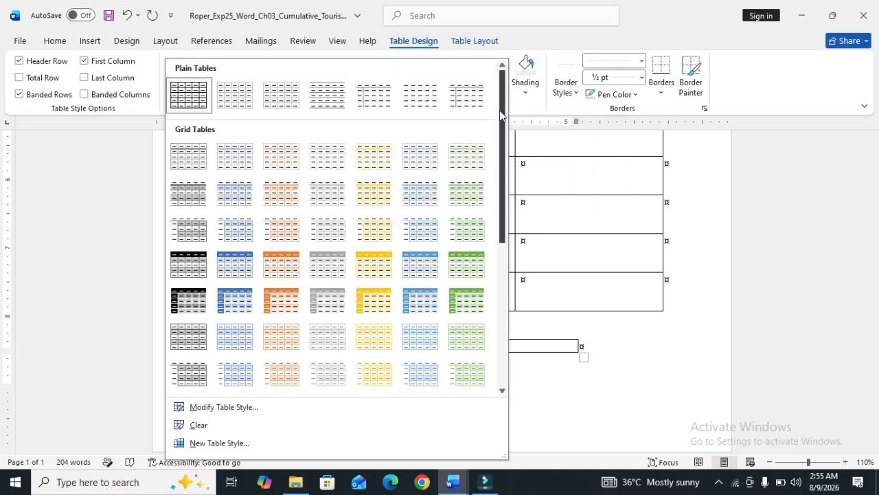
left_click_drag(500, 108, 500, 186)
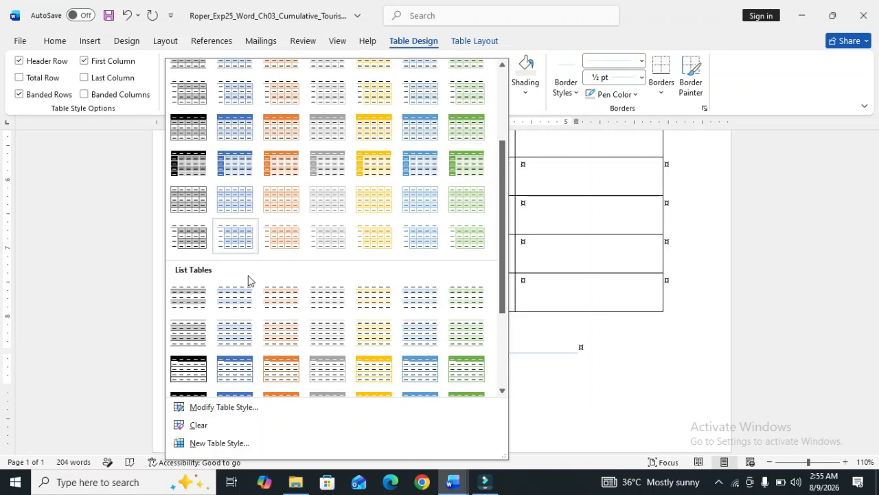
left_click_drag(500, 247, 501, 281)
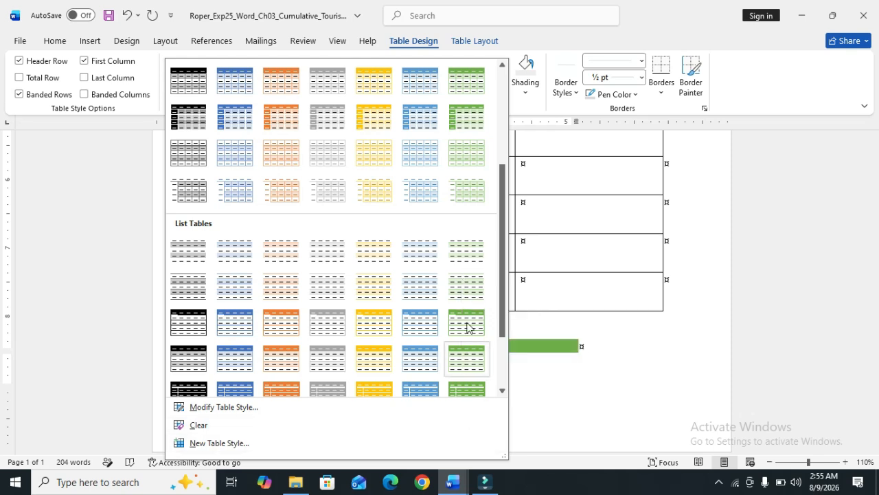
left_click(467, 290)
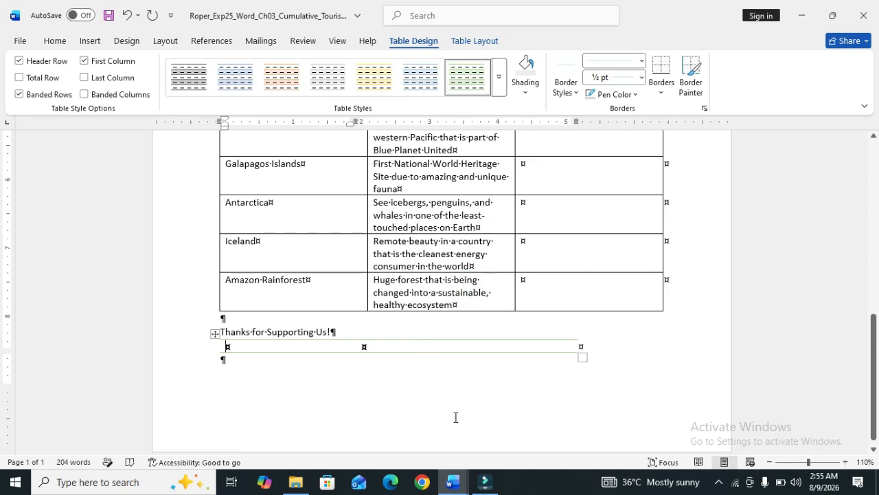
Step: Return to the instructions document and undo the bold, highlight and font size changes on the step 2 text
mouse_move(465, 488)
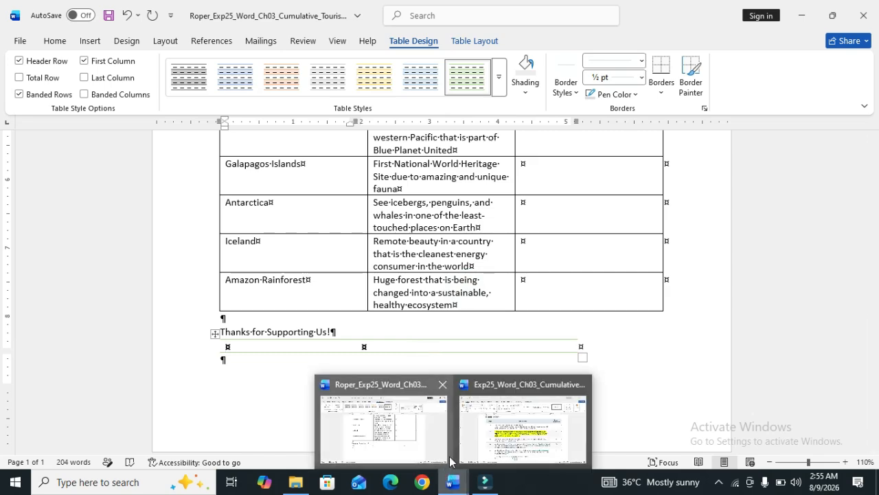
left_click(502, 436)
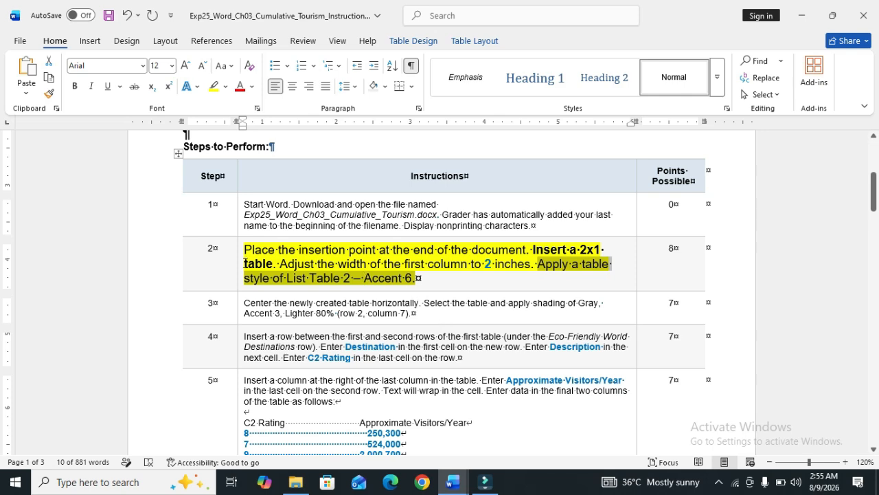
key("ctrl+z")
key("ctrl+z")
key("ctrl+z")
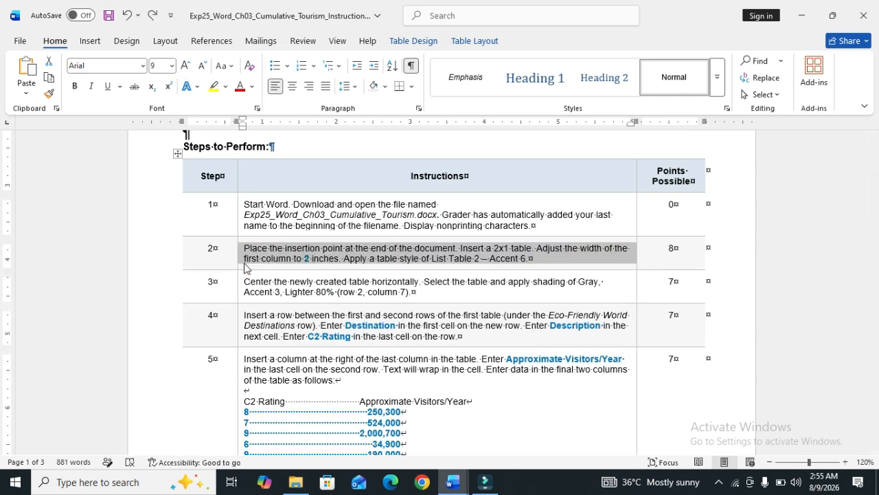
Step: Set the step 3 instruction text to 12 pt and highlight it in yellow
left_click(245, 282)
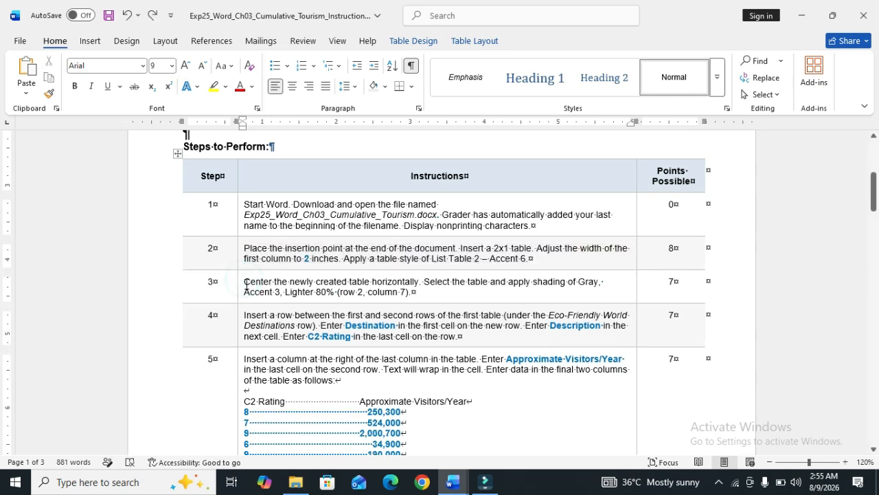
left_click(238, 285)
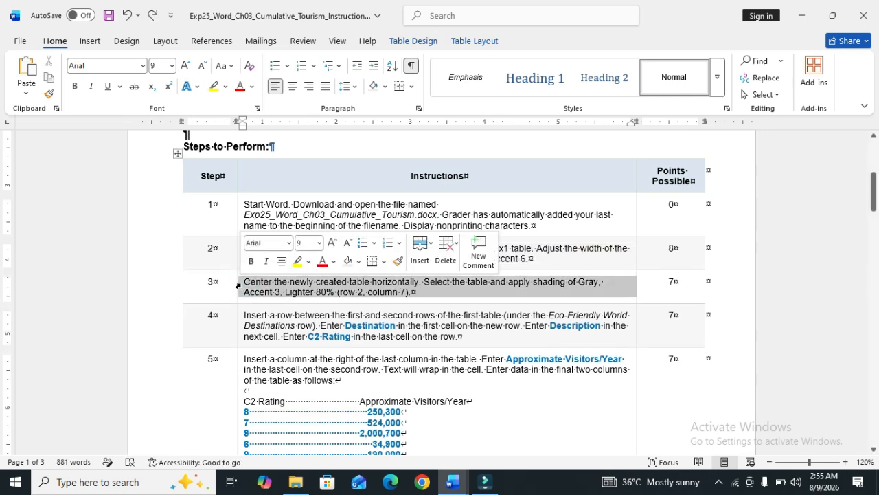
left_click(319, 243)
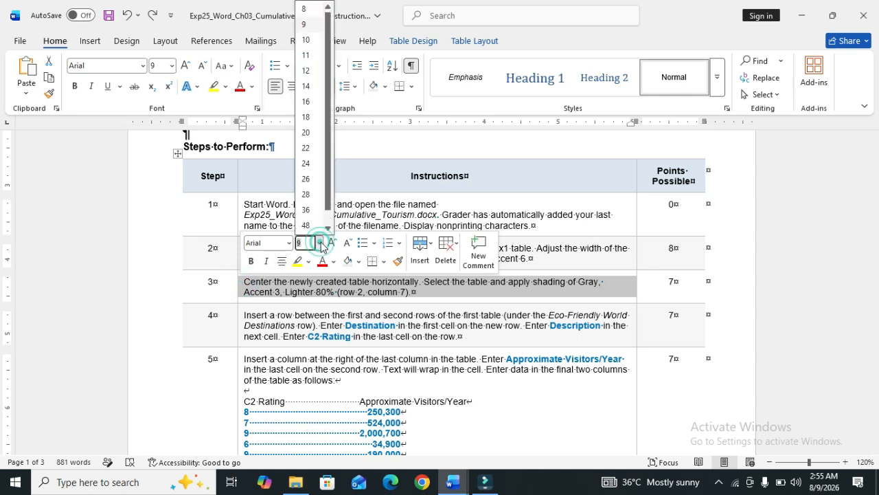
left_click(315, 69)
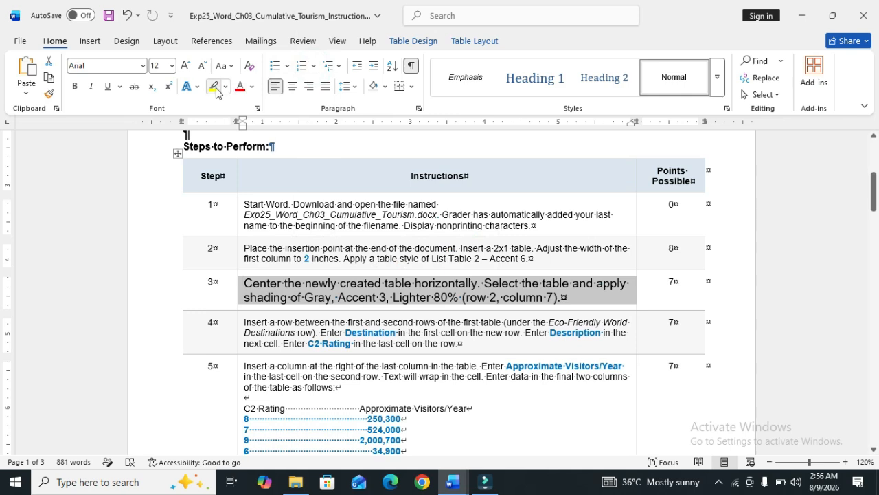
left_click(215, 88)
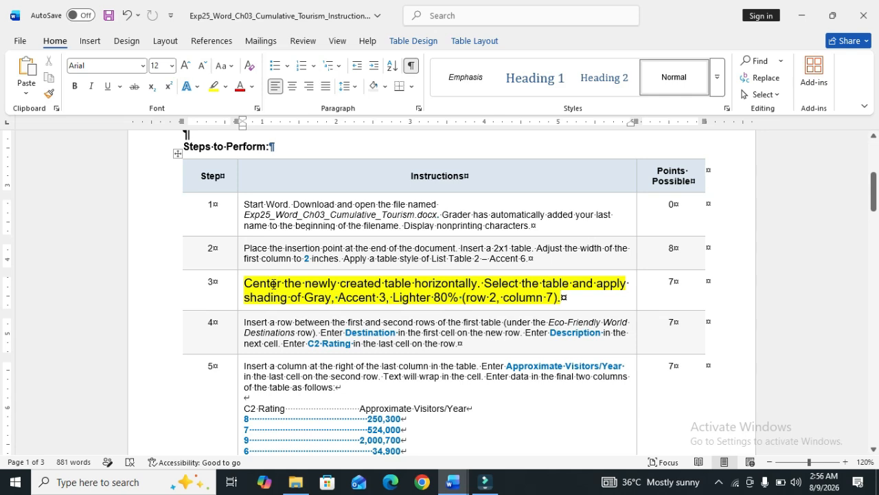
Step: Make the words "Center the newly created table horizontally" in step 3 of the instructions bold
left_click_drag(246, 283, 414, 281)
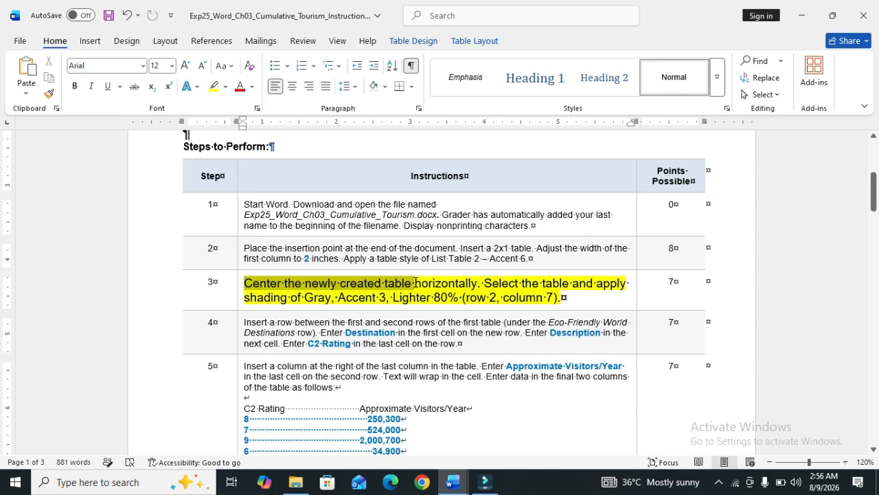
left_click_drag(415, 281, 451, 289)
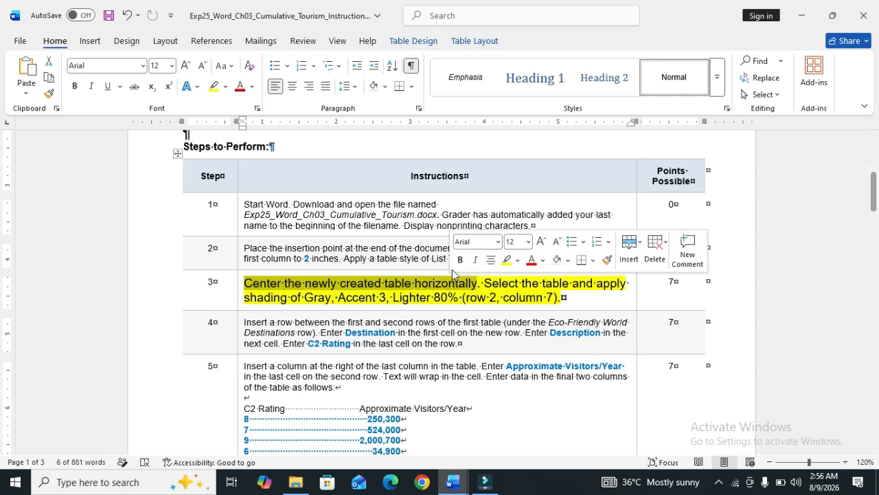
left_click(461, 260)
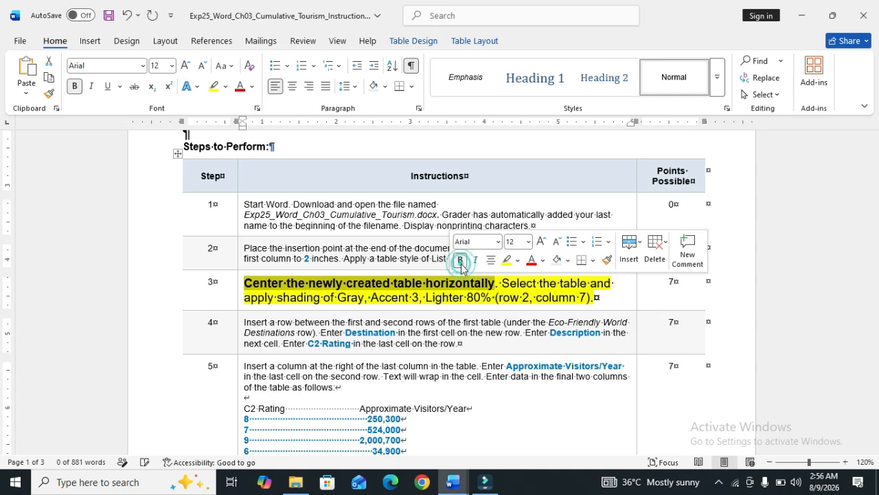
left_click(563, 410)
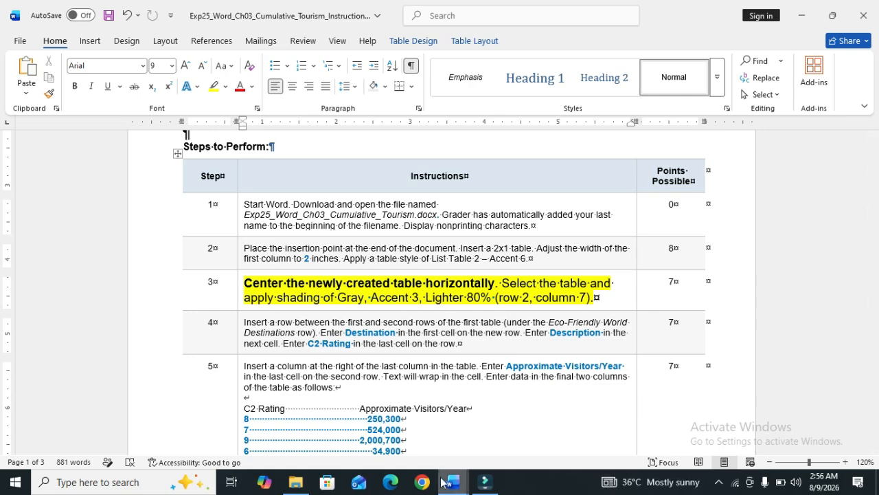
Step: Switch to the flyer document and center the entire 2x1 table horizontally on the page
mouse_move(463, 488)
left_click(408, 433)
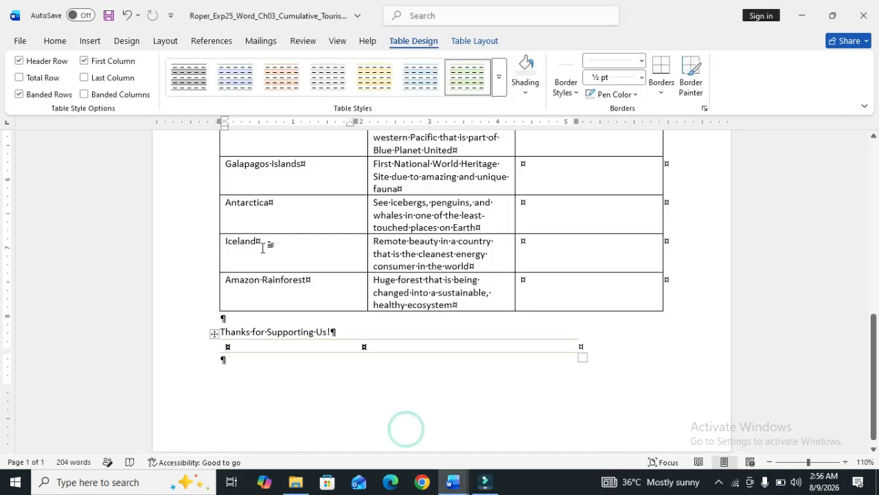
left_click(55, 40)
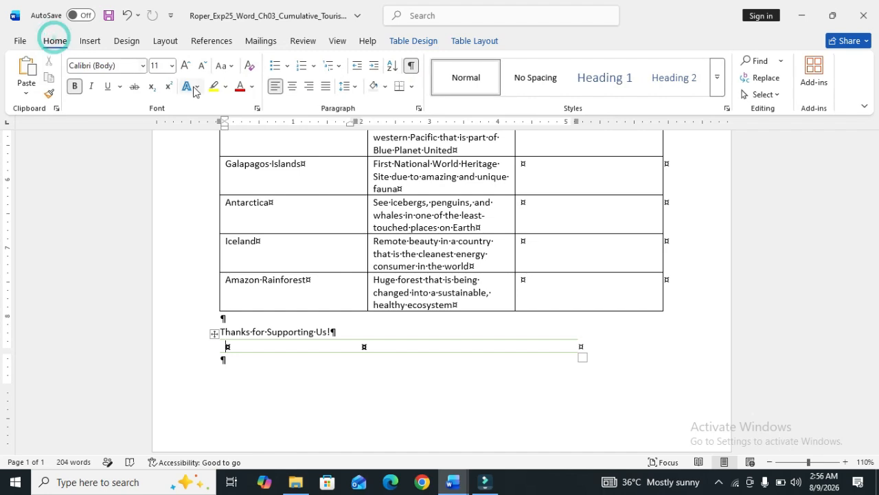
left_click(294, 94)
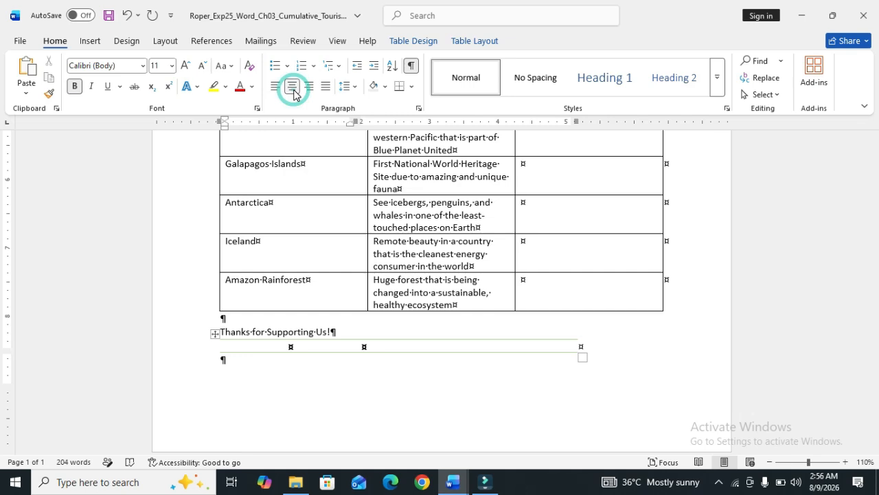
key("ctrl+z")
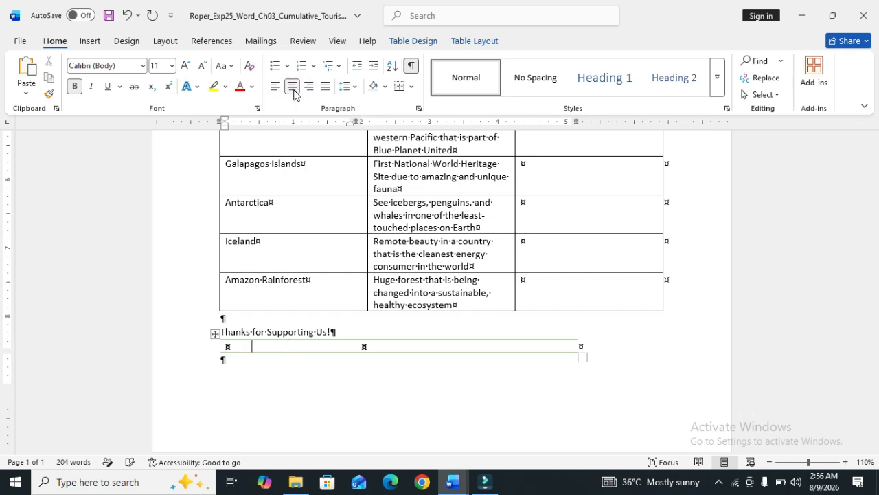
left_click(215, 334)
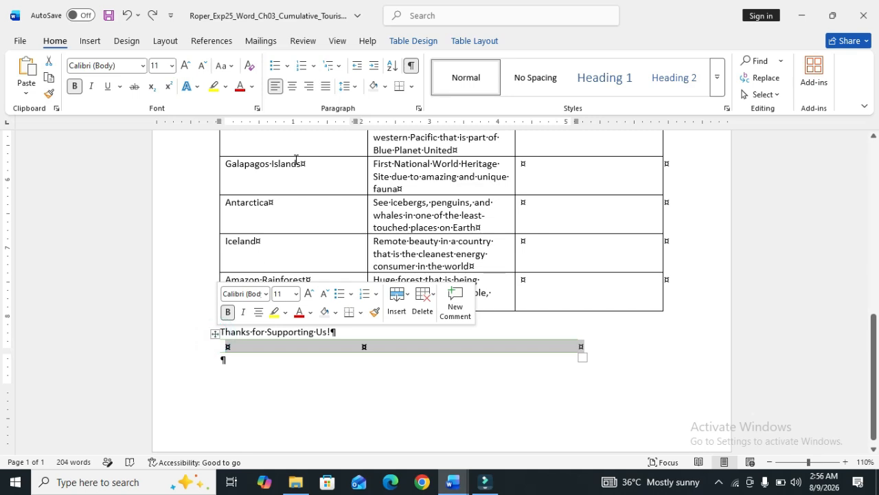
left_click(293, 86)
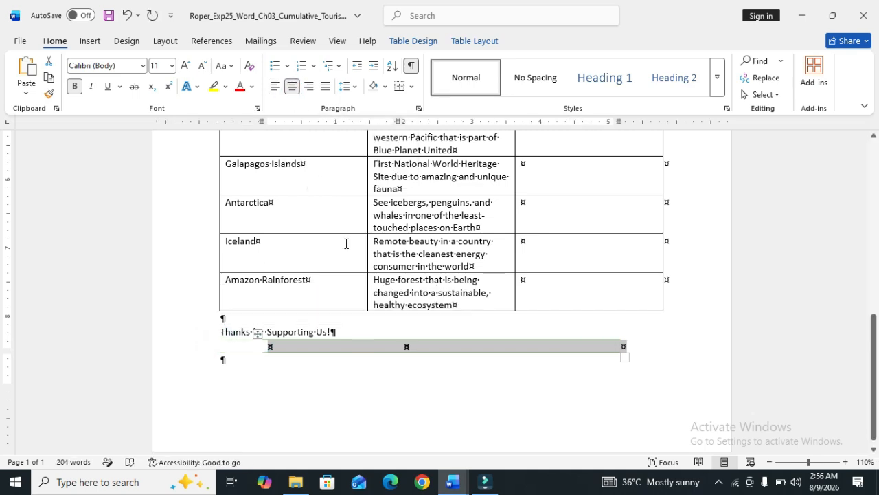
Step: Return to the instructions document and check the table shading instruction in step 3
mouse_move(462, 488)
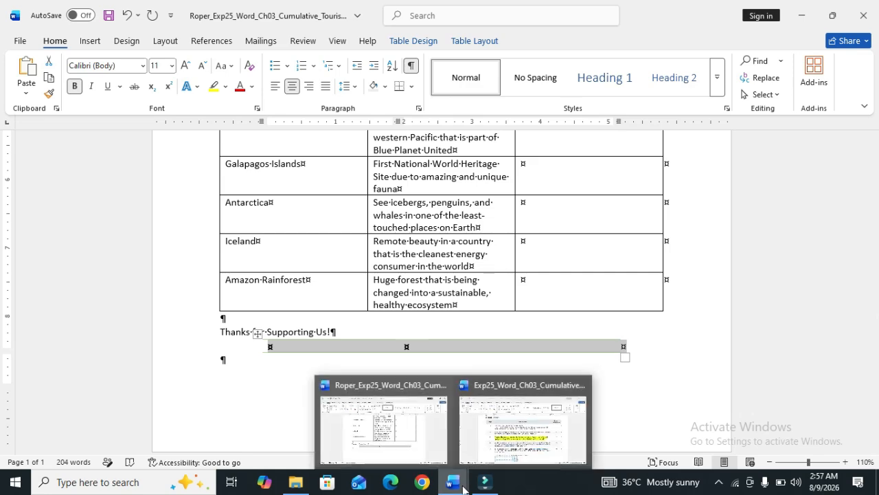
left_click(473, 446)
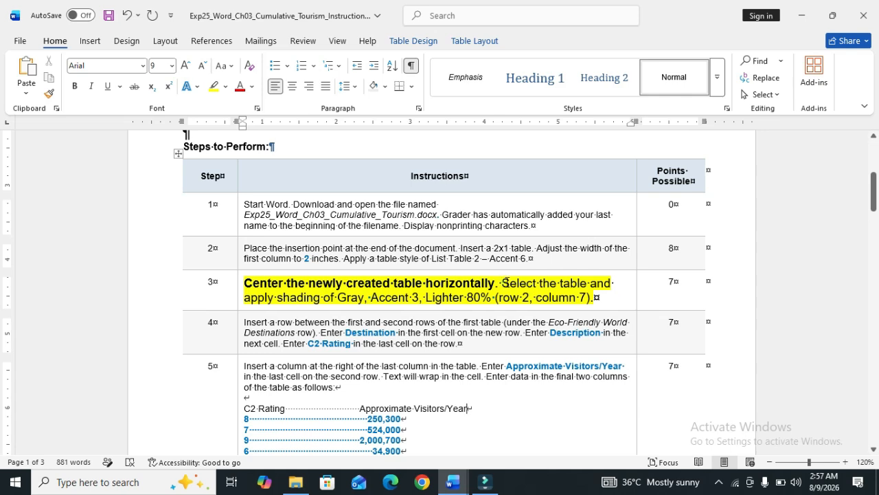
left_click_drag(504, 282, 491, 296)
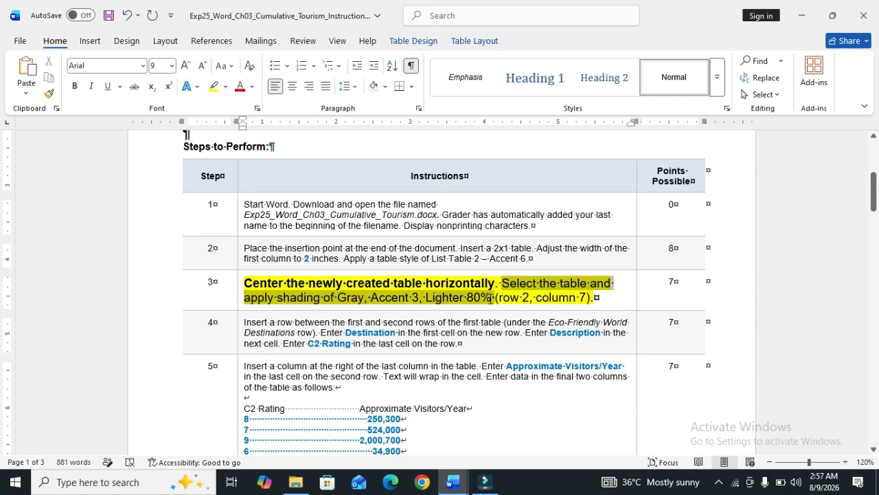
left_click_drag(491, 297, 489, 303)
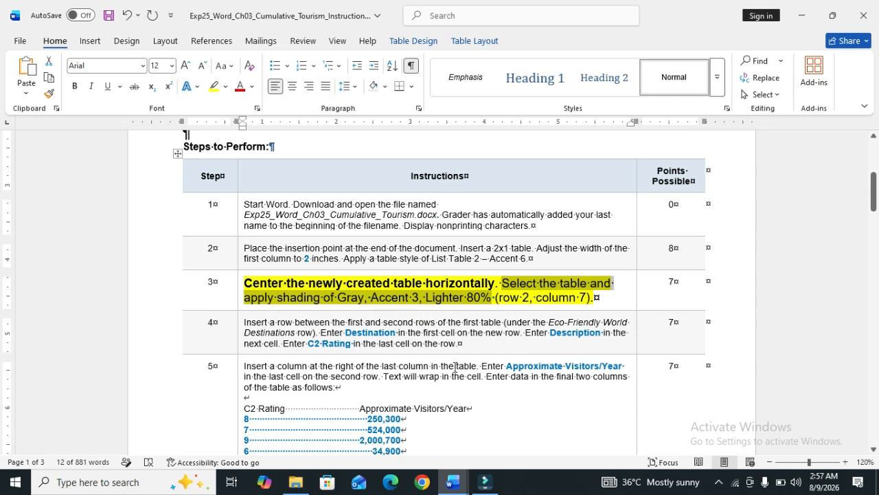
mouse_move(465, 474)
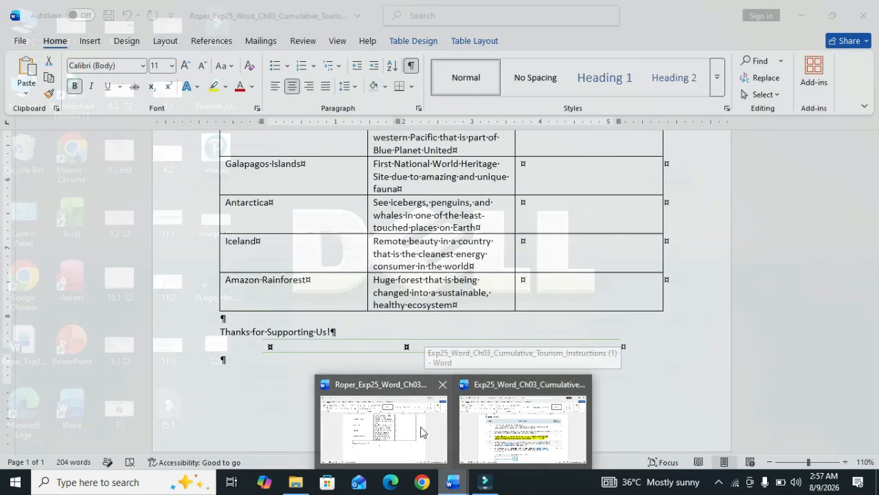
left_click(420, 426)
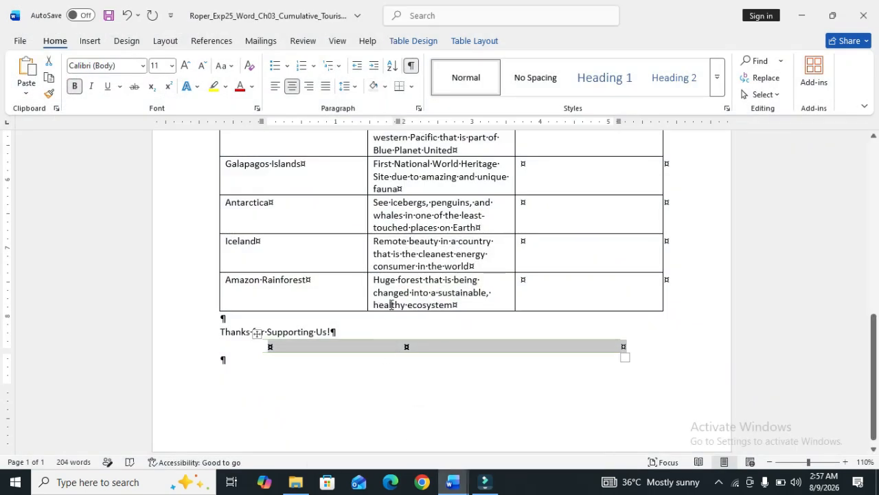
left_click(406, 41)
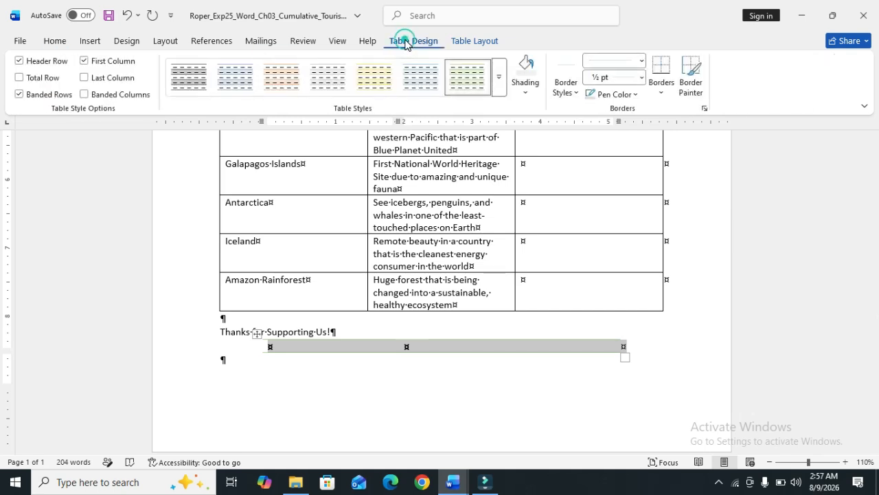
left_click(533, 90)
left_click(538, 290)
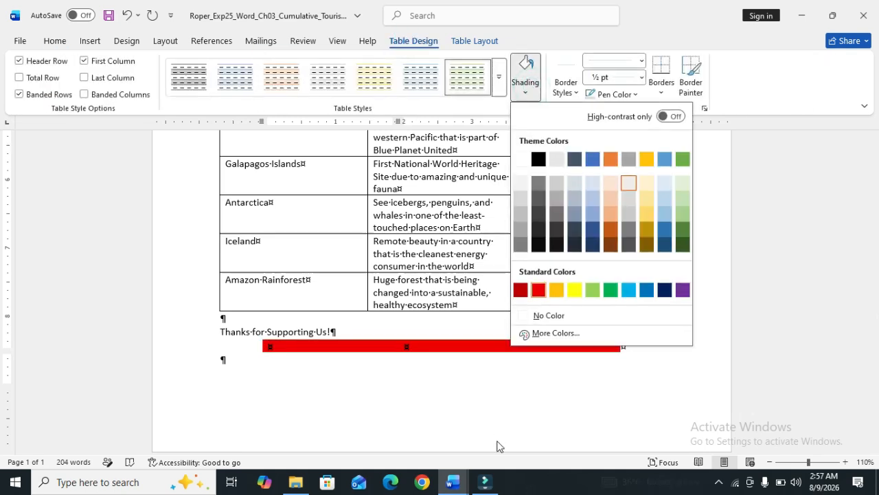
left_click(458, 488)
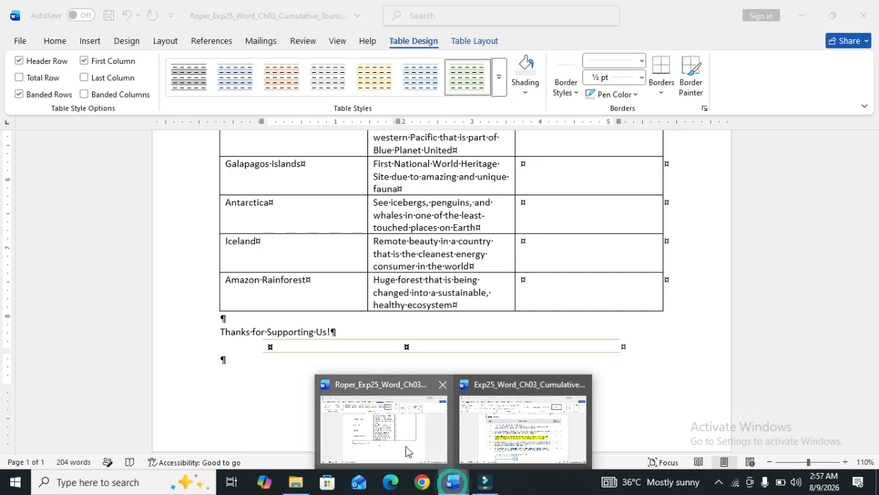
left_click(521, 424)
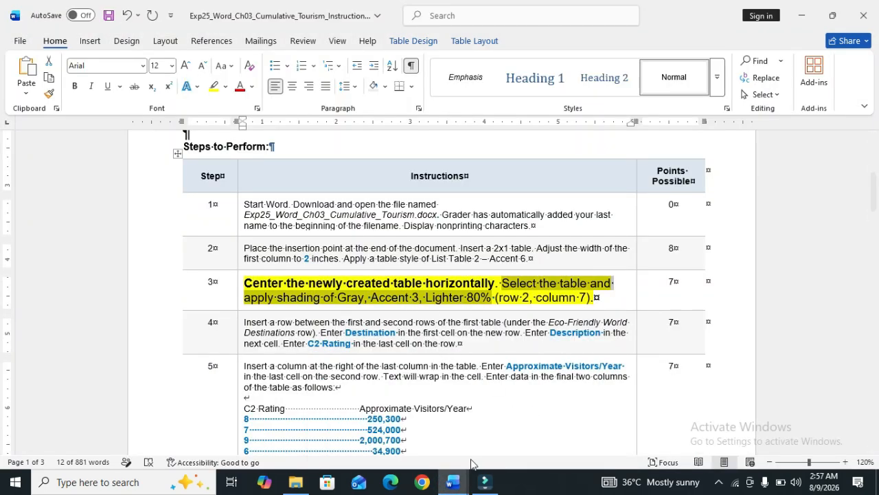
Step: Switch to the flyer and apply Gray, Accent 3, Lighter 80% shading to the 2x1 table
mouse_move(460, 481)
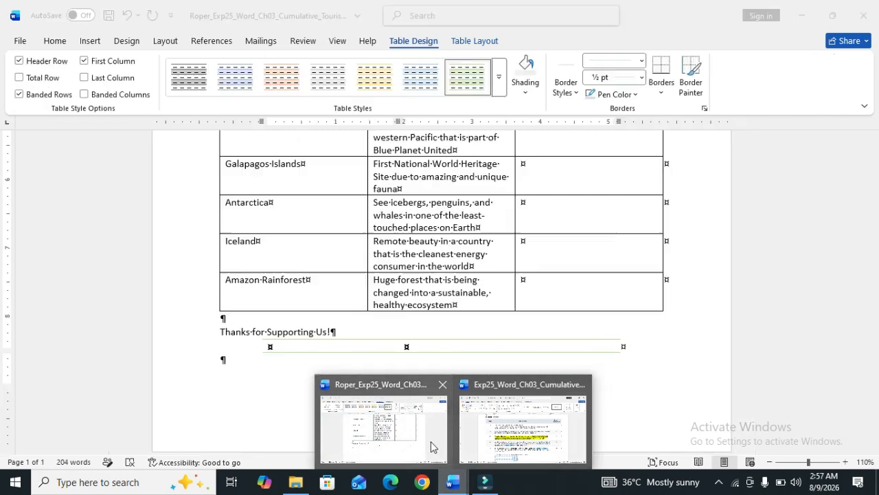
left_click(428, 439)
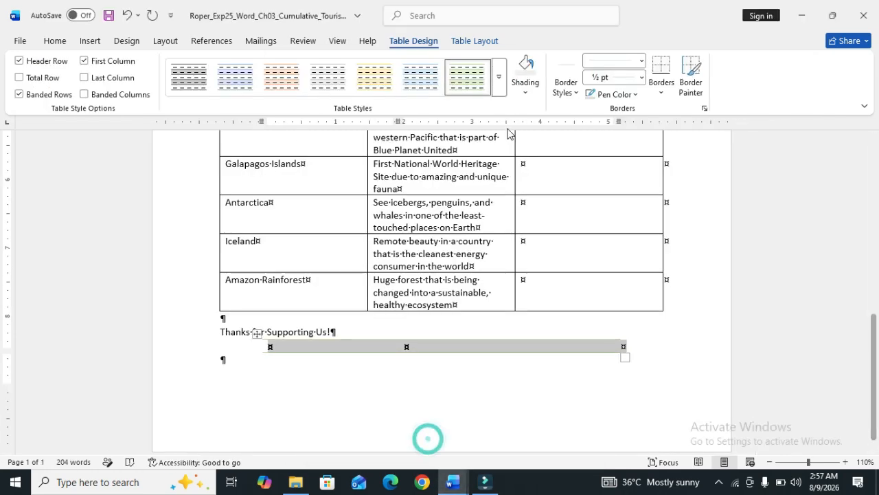
left_click(523, 95)
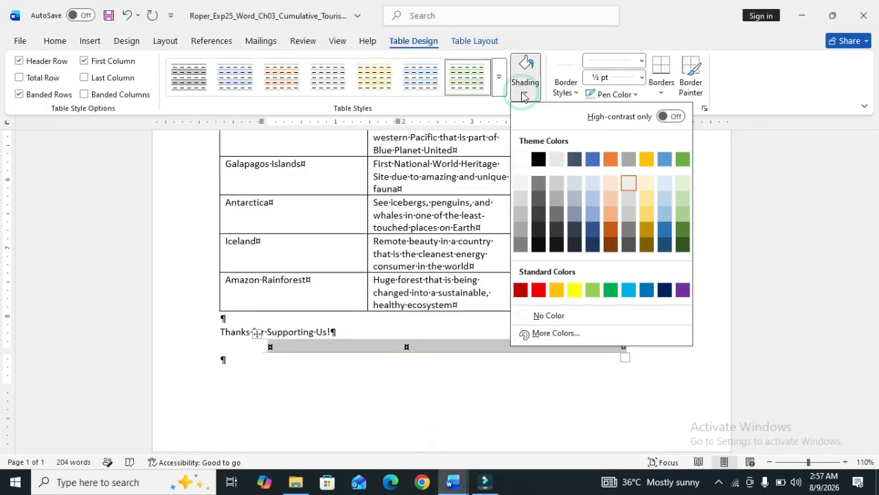
left_click(631, 182)
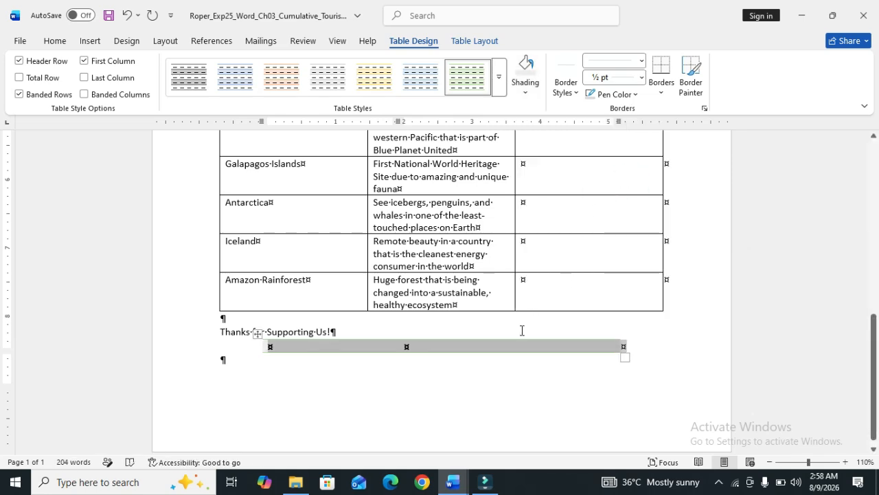
Step: Return to the instructions document and undo the bold, highlight and font size changes on the step 3 text
mouse_move(452, 482)
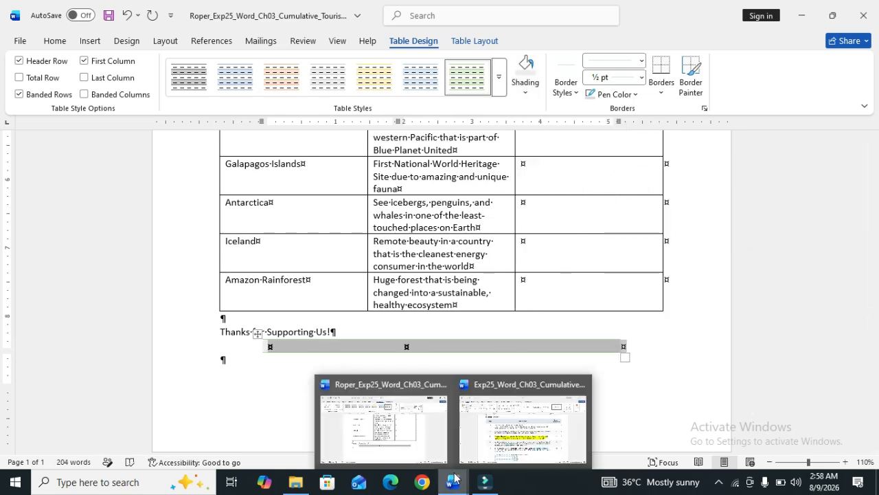
left_click(499, 450)
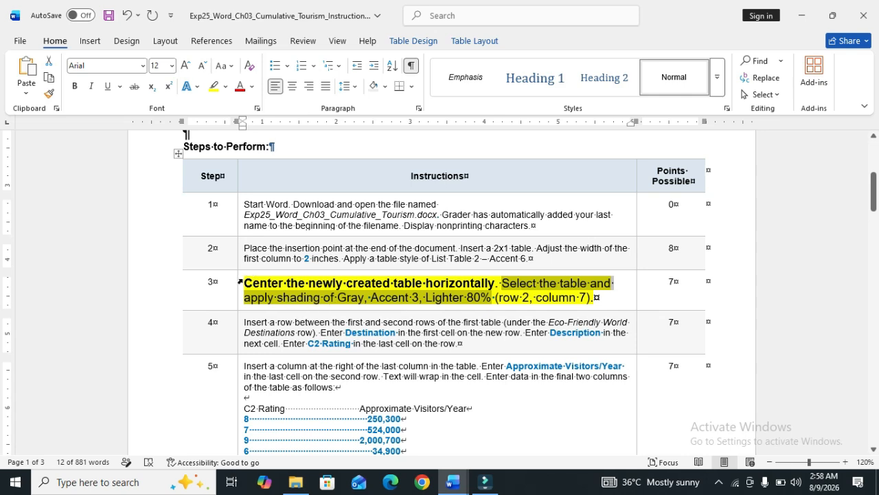
key("ctrl+z")
key("ctrl+z")
key("ctrl+z")
key("ctrl+z")
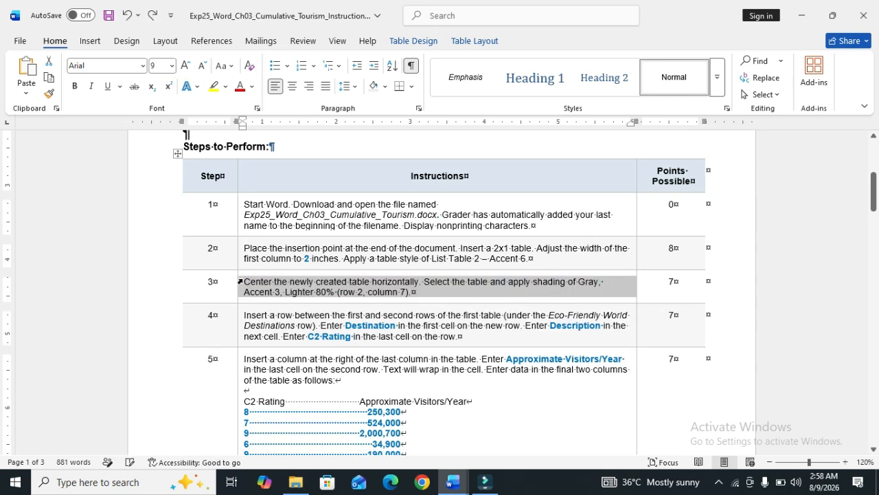
Step: Set the step 4 instruction text to 12 pt and highlight it in yellow
left_click(242, 320)
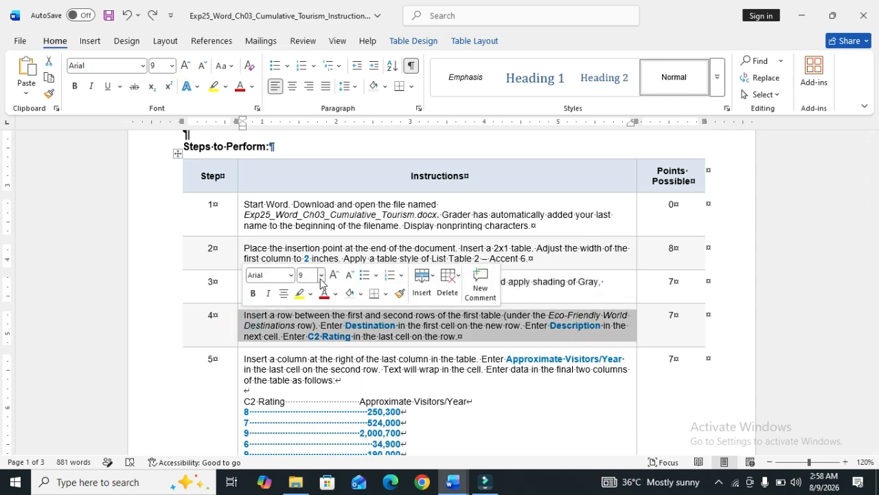
left_click(321, 274)
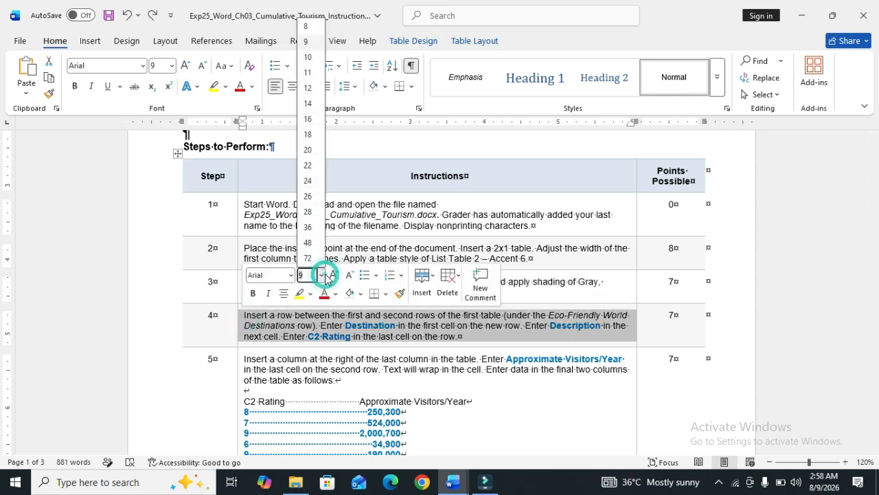
left_click(321, 89)
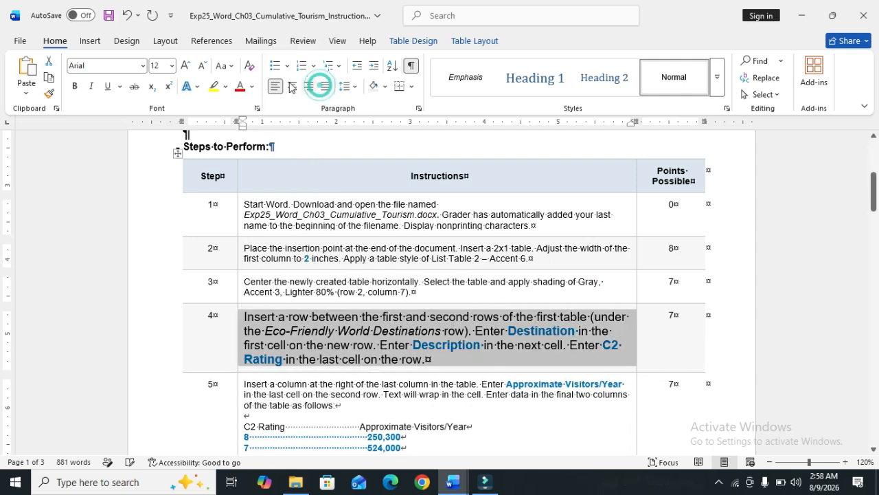
left_click(214, 87)
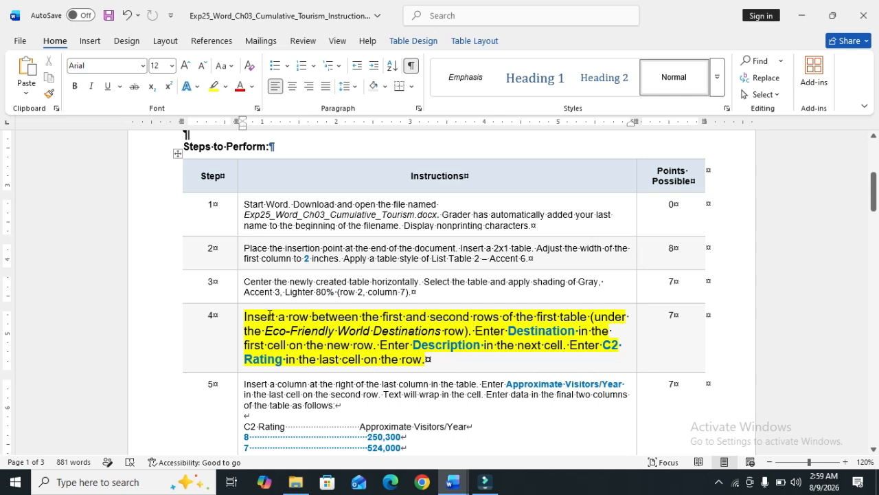
Step: Make the step 4 text from "Insert a row between" through "Eco-Friendly World Destinations row)" bold in the instructions
left_click_drag(245, 315, 469, 331)
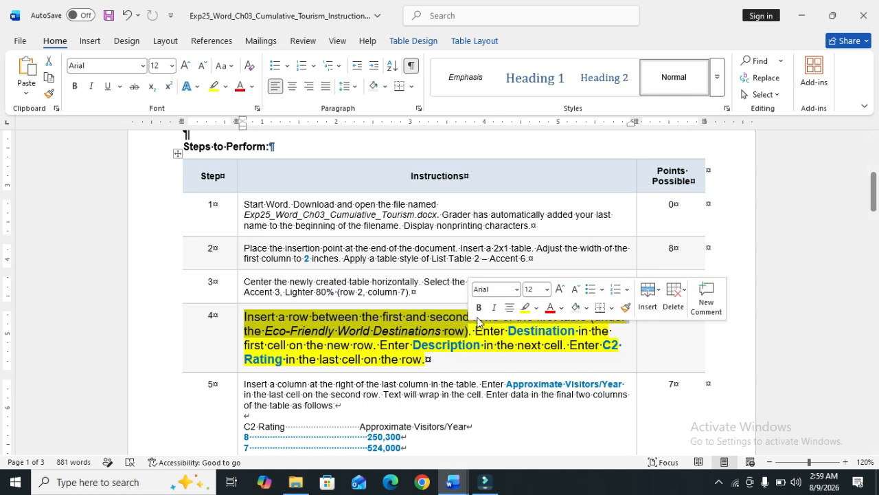
left_click(479, 307)
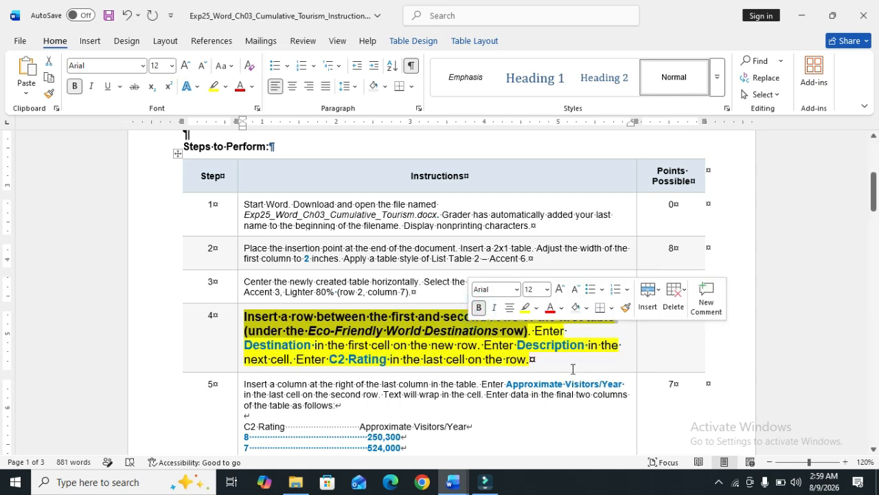
left_click(554, 359)
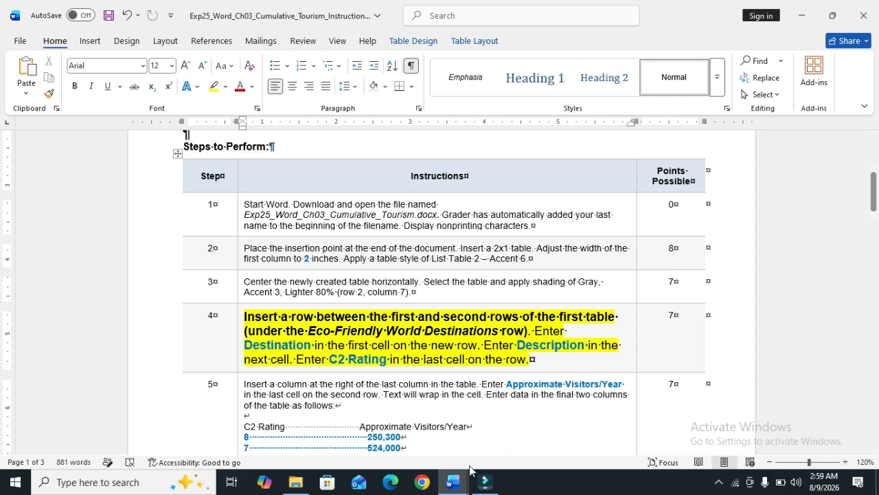
Step: Switch to the flyer and insert a row below the Eco-Friendly World Destinations row in the first table
mouse_move(463, 482)
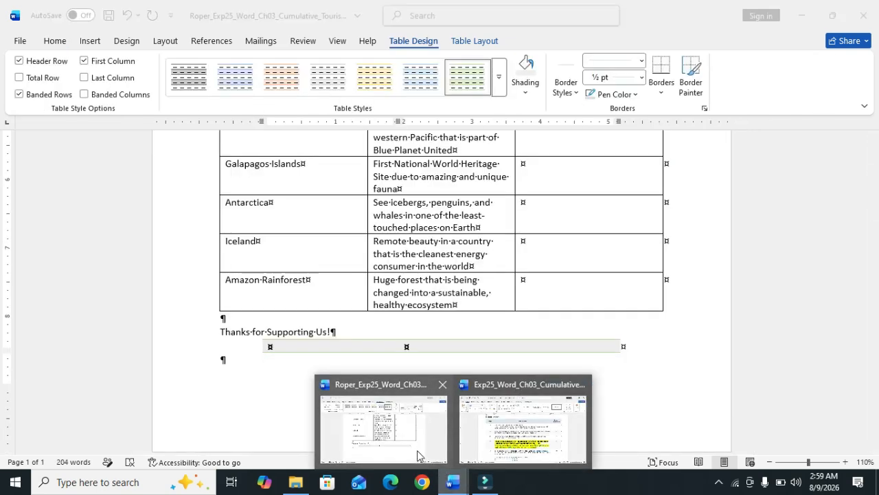
left_click(417, 453)
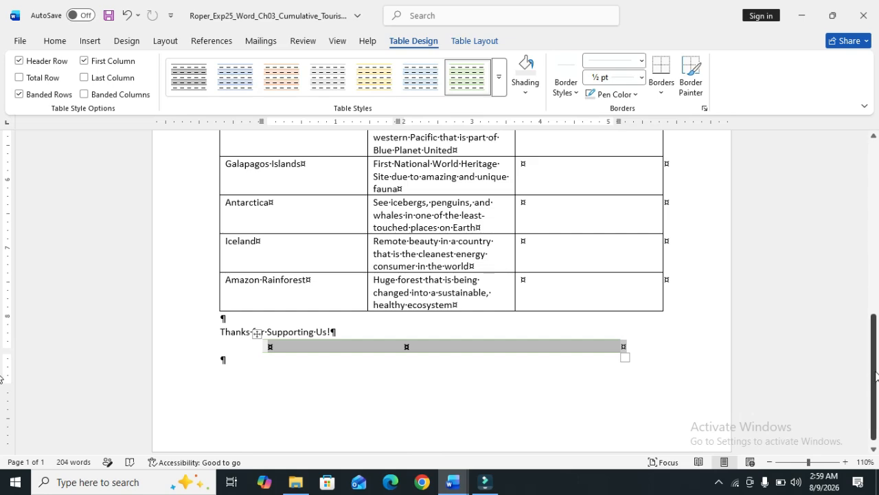
scroll(872, 336, "up", 2)
left_click_drag(871, 336, 862, 263)
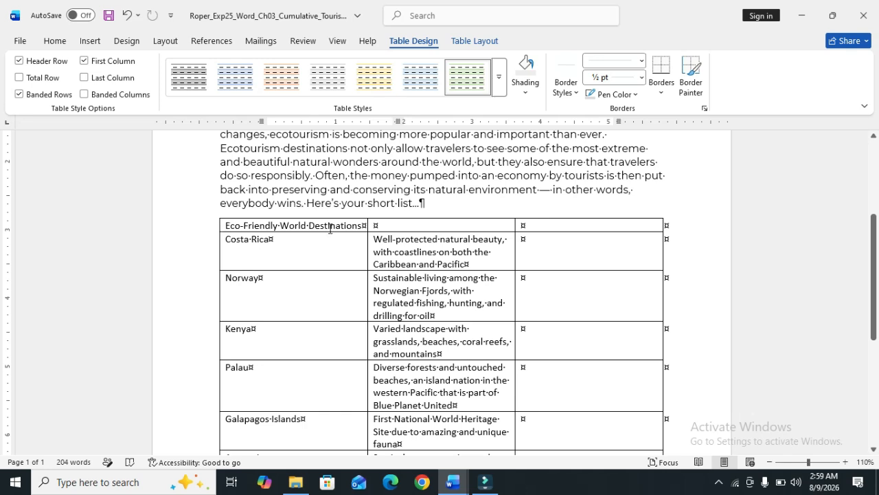
right_click(221, 234)
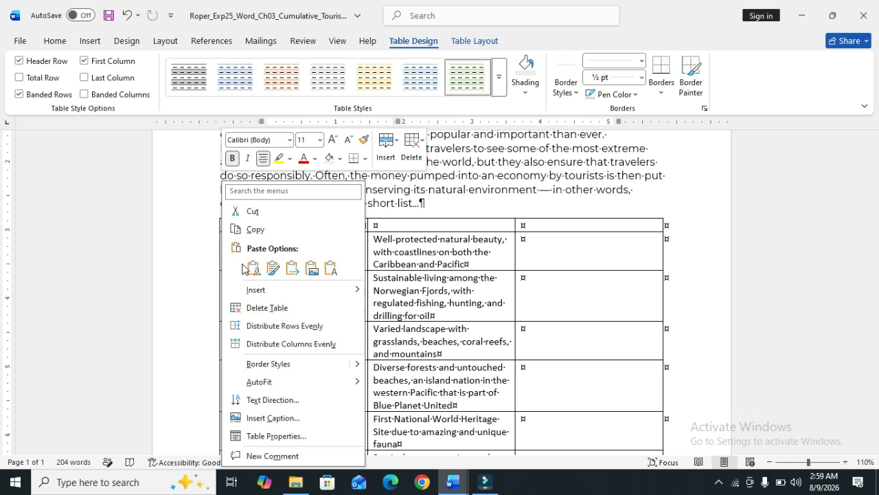
mouse_move(285, 292)
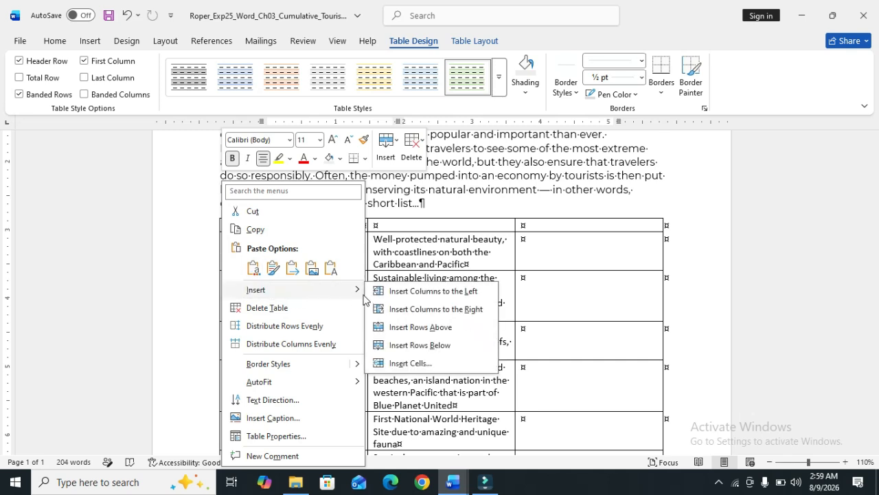
left_click(420, 344)
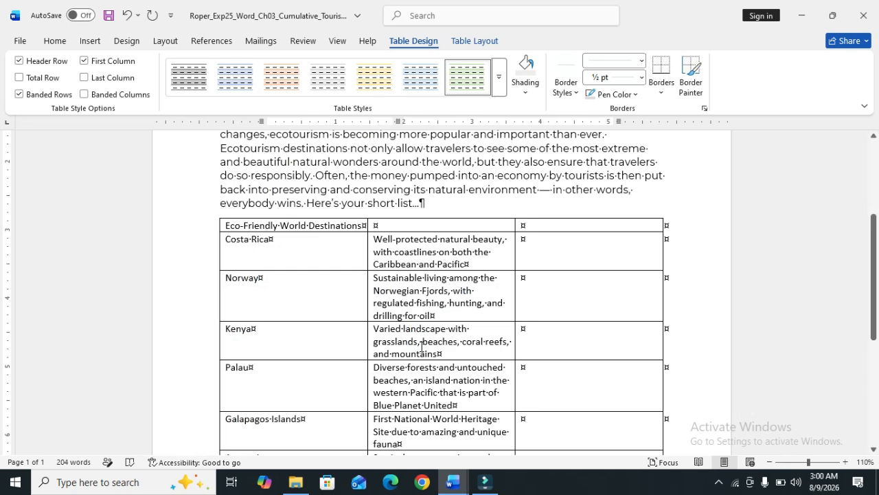
right_click(217, 230)
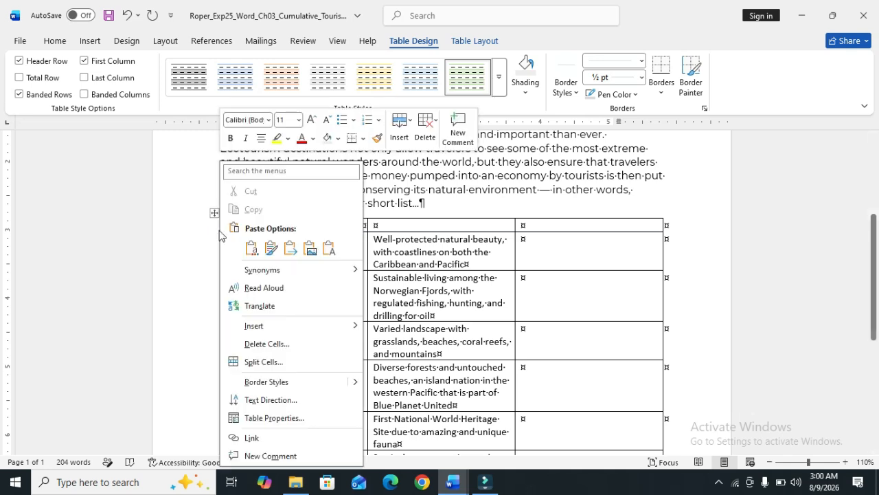
mouse_move(336, 328)
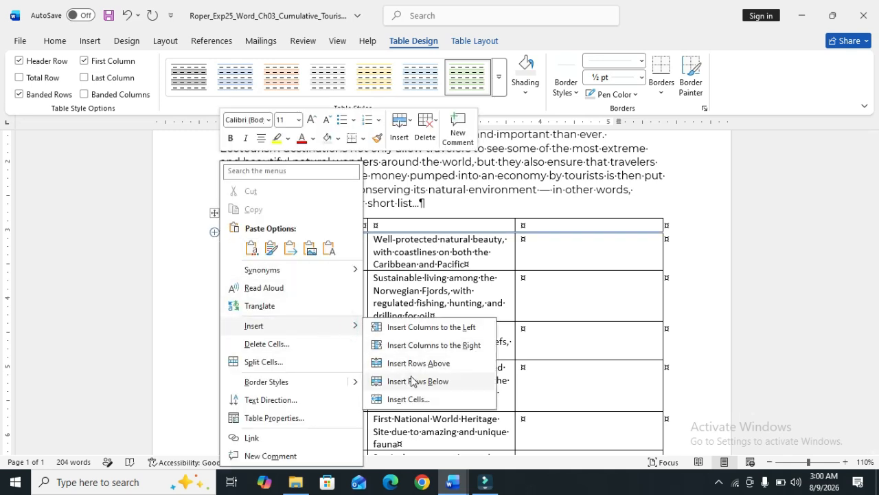
left_click(412, 380)
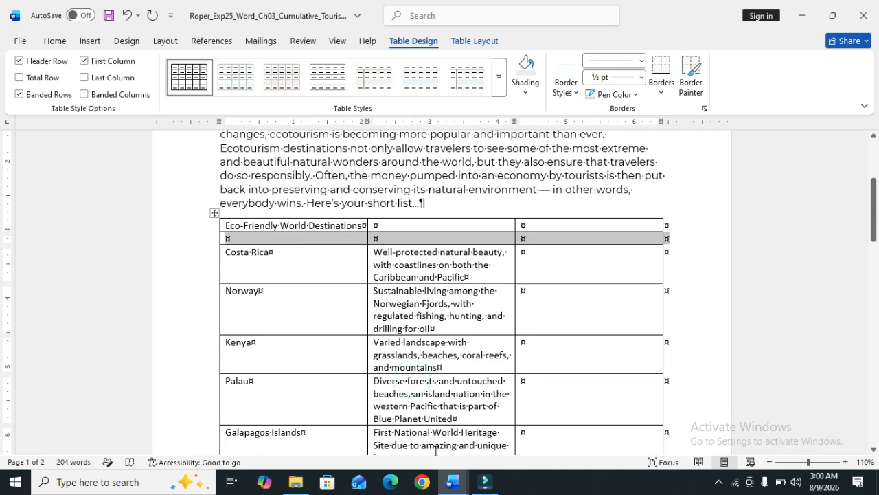
Step: Copy "Destination" from the step 4 instruction into the first cell of the flyer's new row, keeping text only
mouse_move(452, 481)
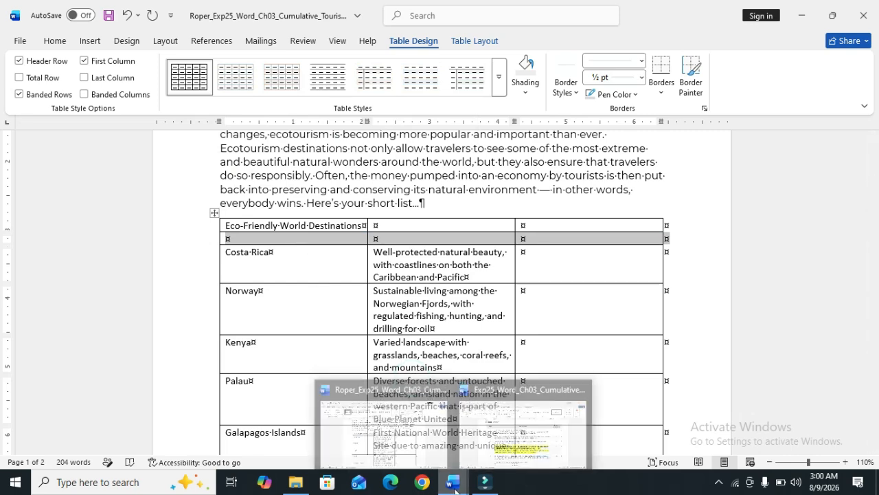
left_click(494, 443)
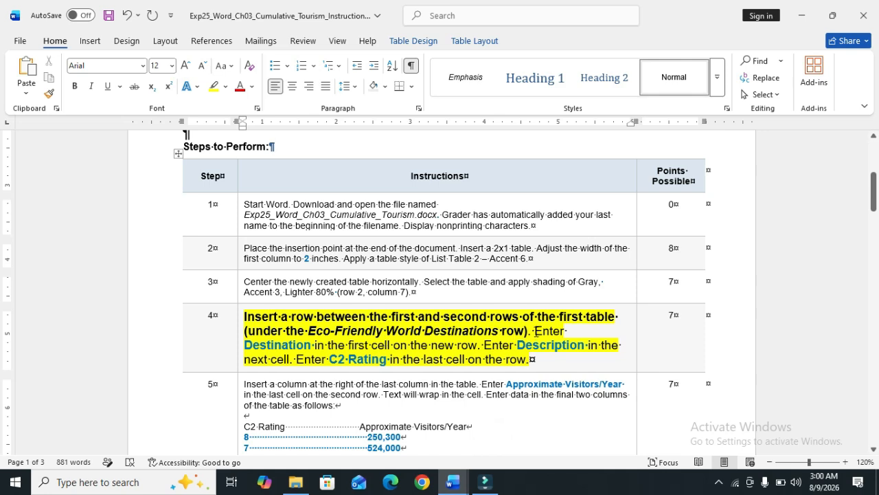
left_click_drag(535, 330, 548, 368)
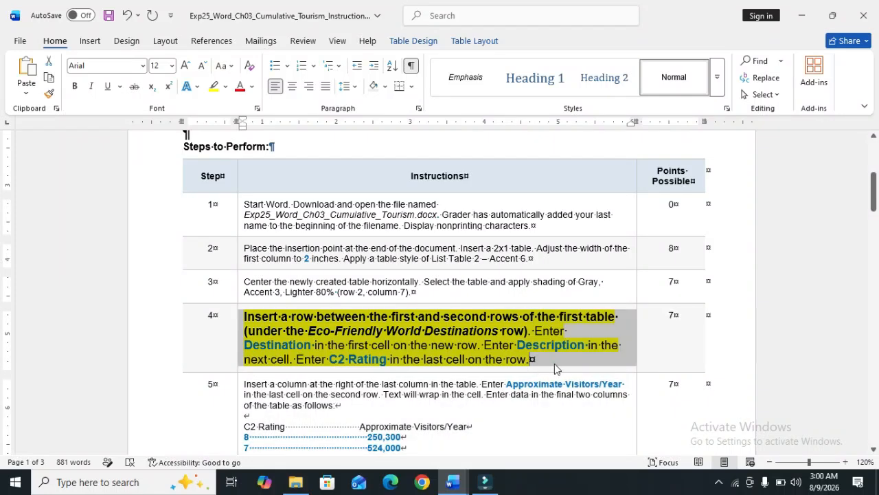
left_click(554, 363)
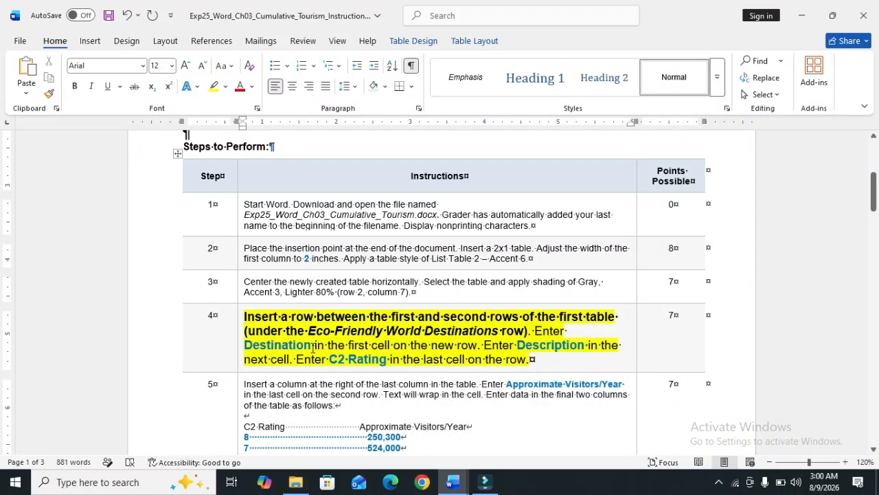
left_click_drag(312, 346, 247, 345)
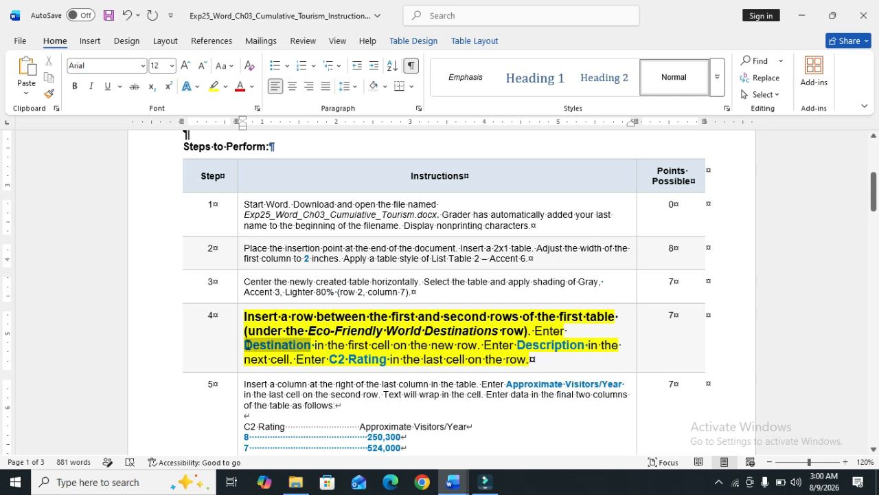
key("ctrl+c")
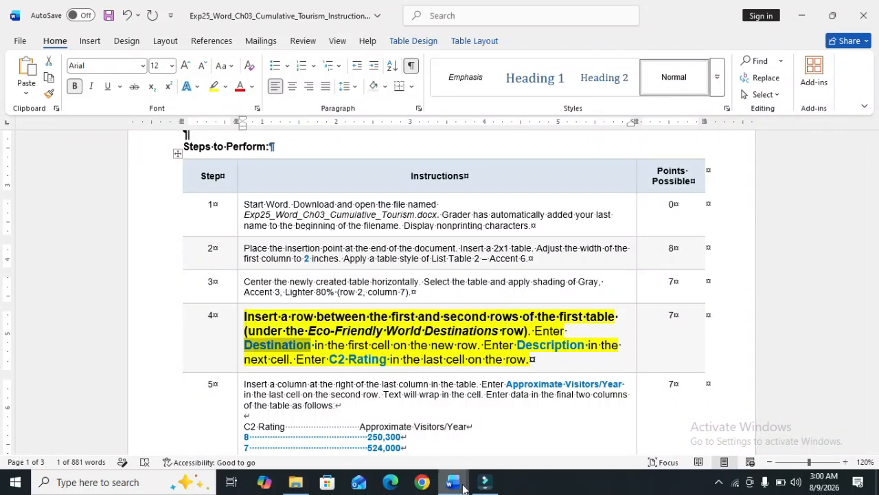
mouse_move(462, 488)
left_click(438, 443)
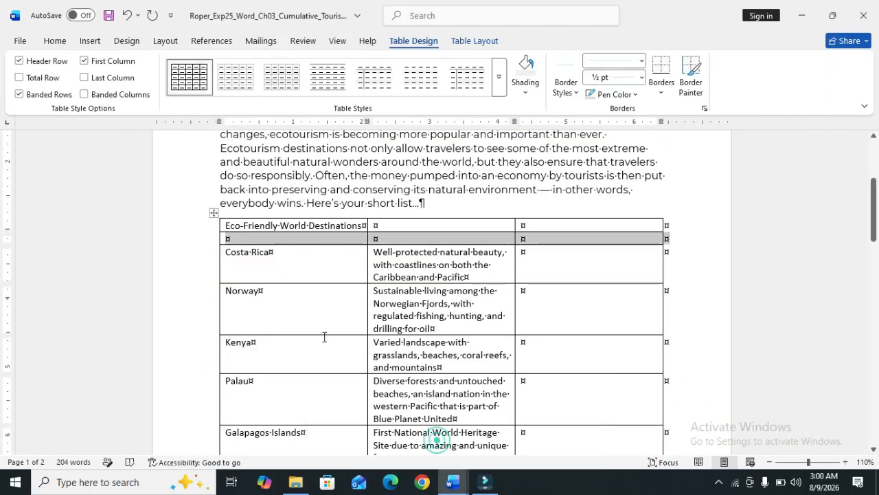
left_click(265, 239)
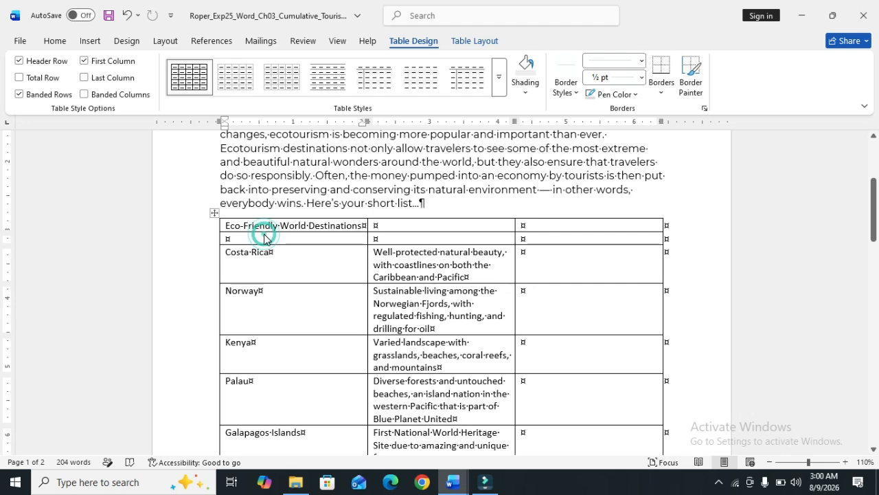
key("ctrl+v")
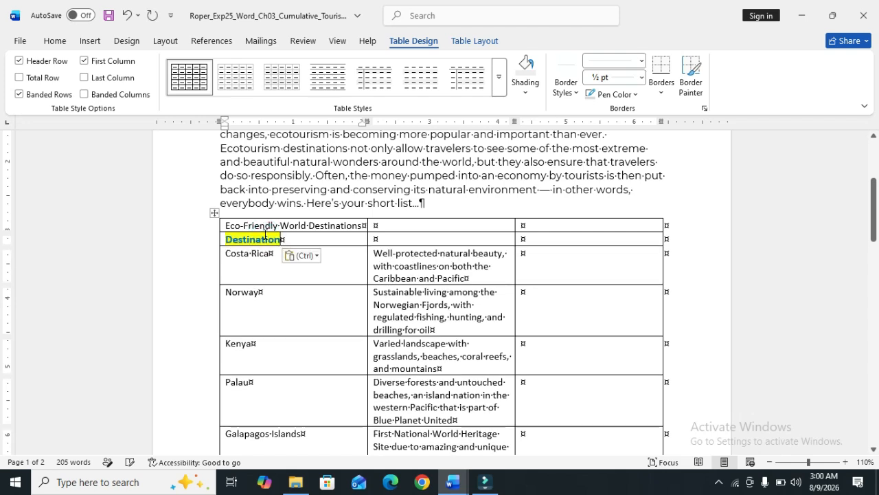
left_click(304, 254)
left_click(369, 293)
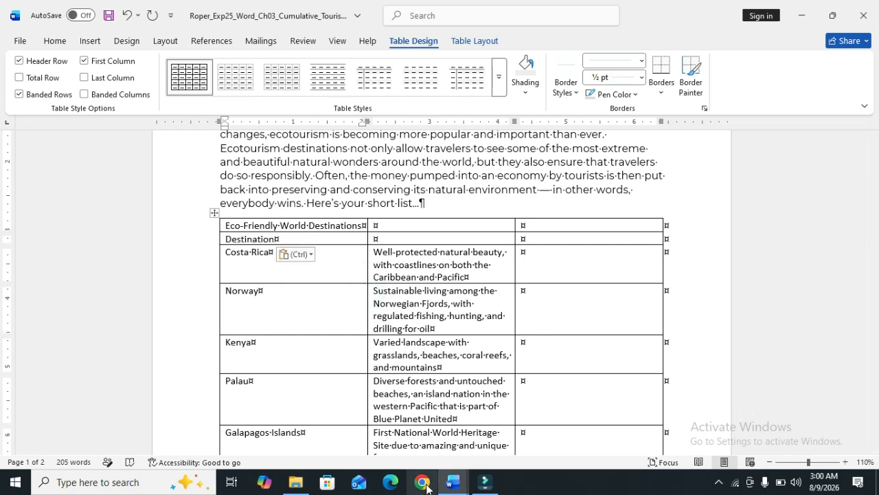
Step: Copy "Description" from the step 4 instruction into the second cell of the new row, keeping text only
left_click(450, 483)
left_click(495, 447)
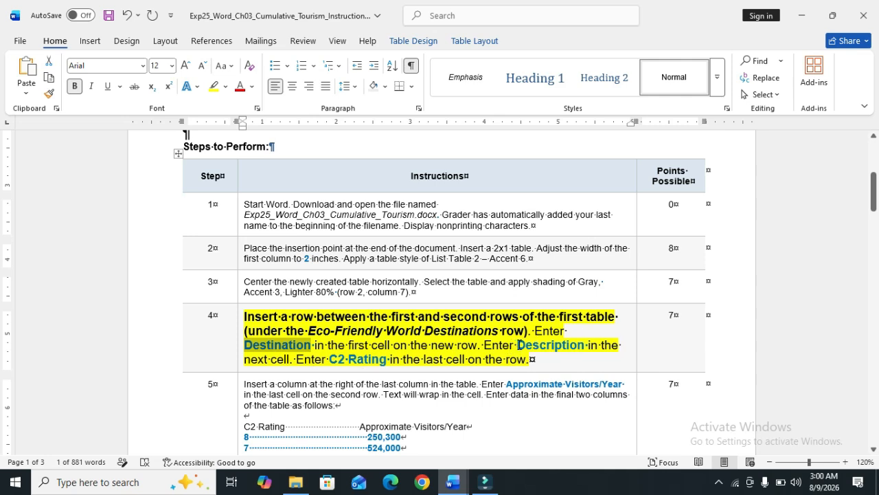
left_click_drag(518, 344, 584, 349)
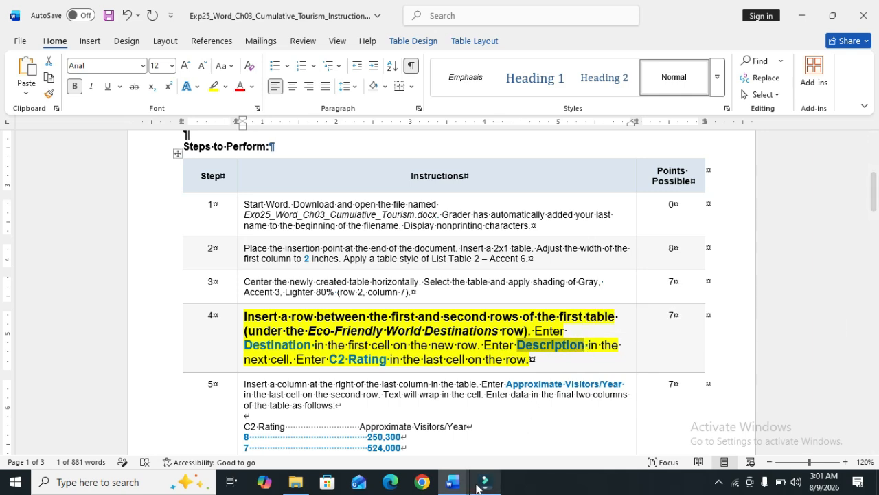
mouse_move(452, 482)
left_click(436, 466)
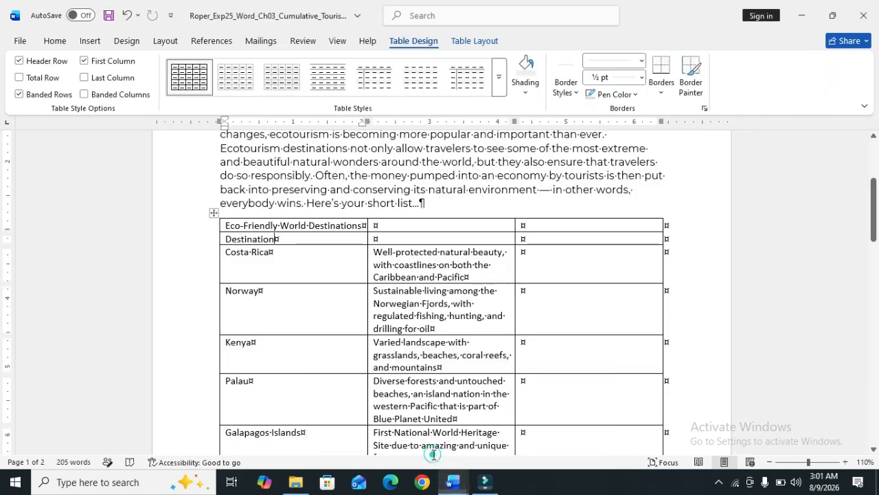
left_click(386, 237)
key("ctrl+v")
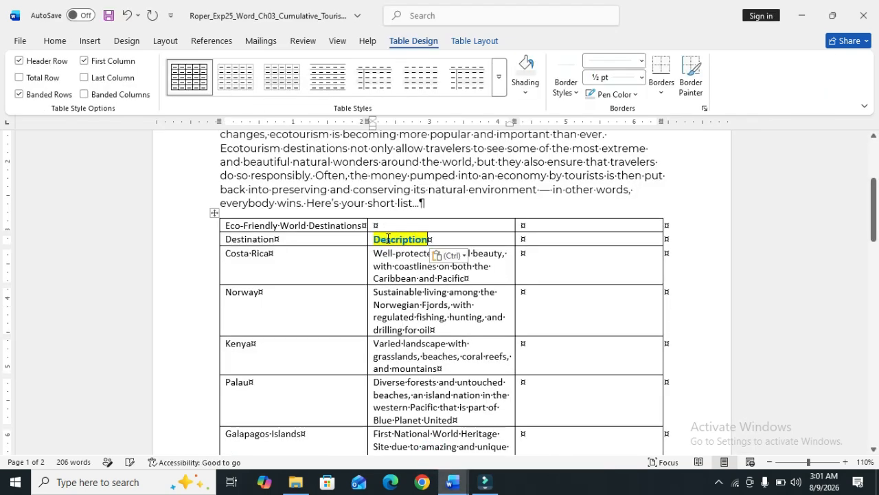
left_click(454, 256)
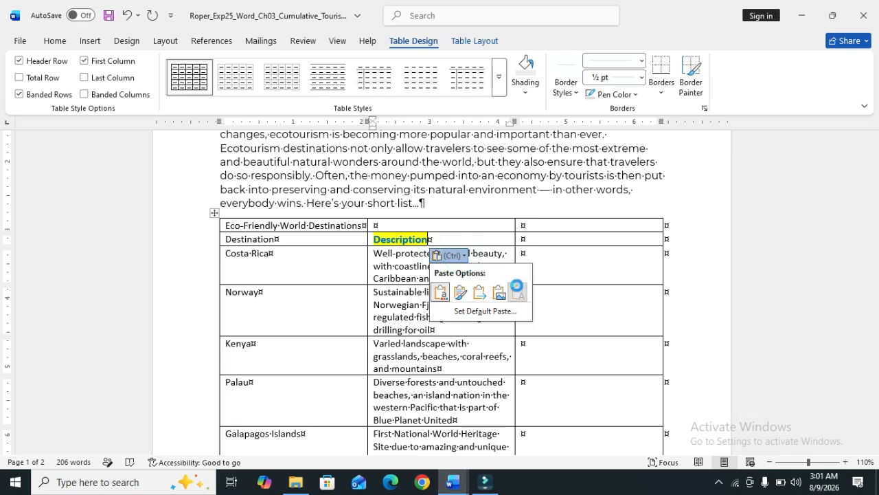
left_click(519, 292)
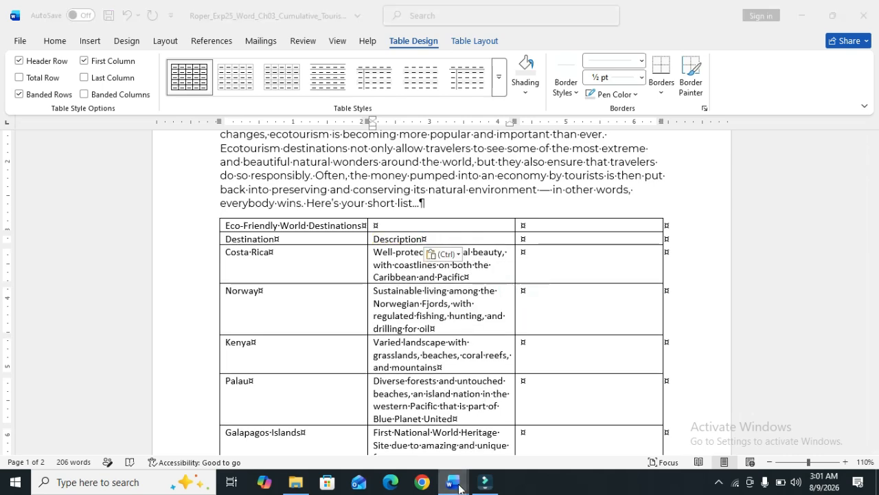
Step: Copy "C2 Rating" from the step 4 instruction into the last cell of the new row, keeping text only
mouse_move(452, 482)
left_click(486, 446)
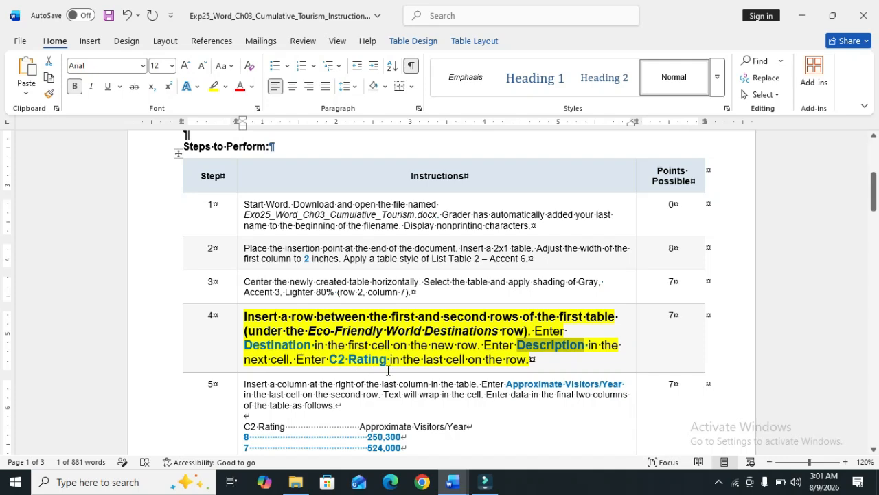
left_click_drag(387, 360, 336, 360)
key("ctrl+c")
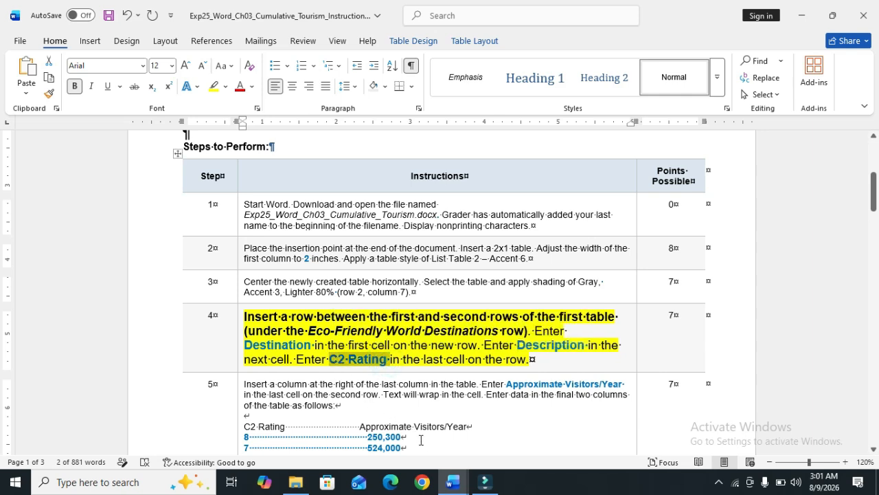
mouse_move(452, 482)
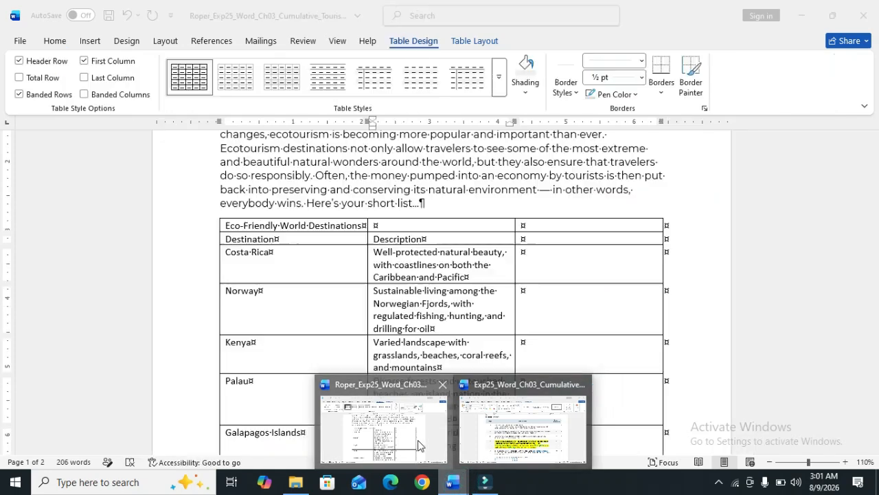
left_click(419, 445)
left_click(547, 239)
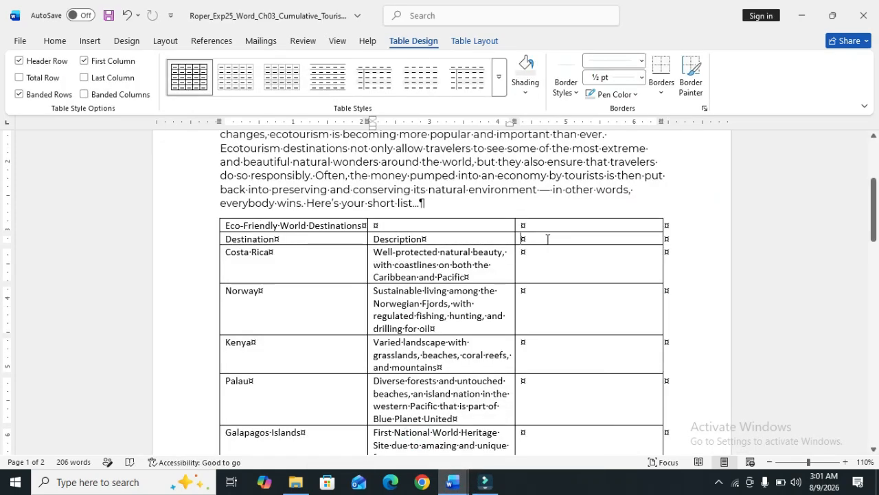
key("ctrl+v")
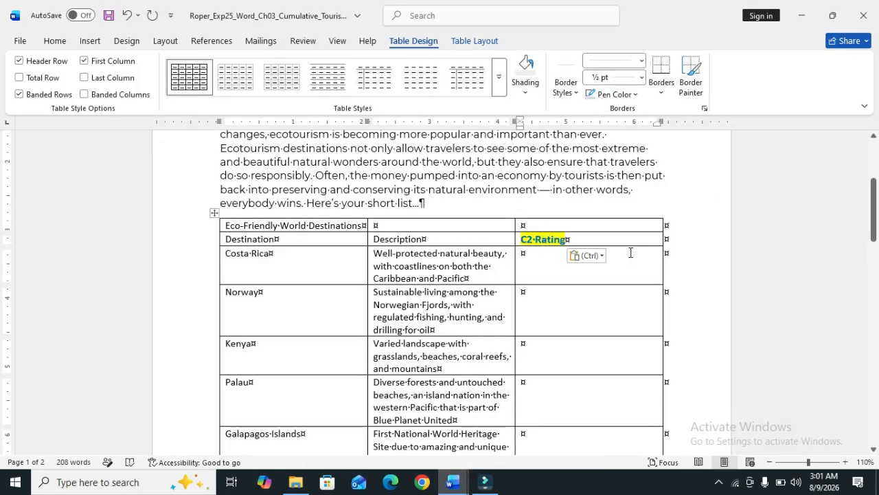
left_click(600, 255)
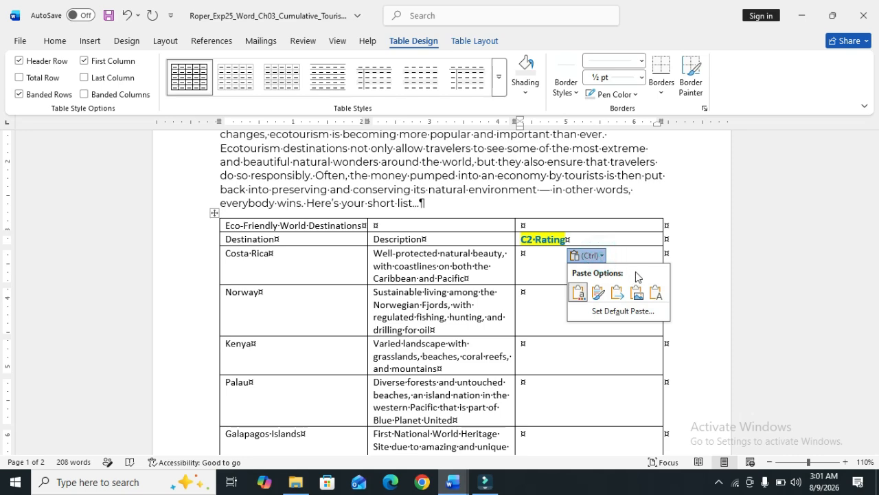
left_click(656, 293)
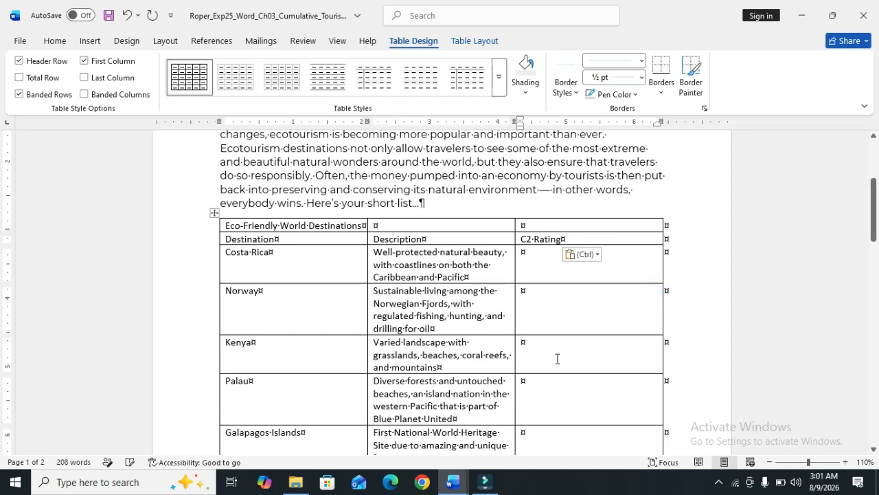
Step: Switch to the instructions document and undo the bold, highlight and font size formatting on the step 4 instruction
left_click(452, 482)
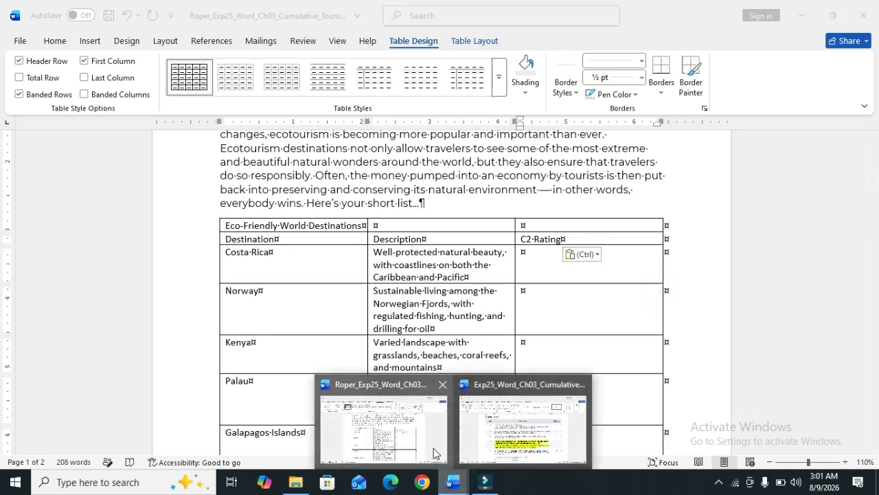
left_click(464, 445)
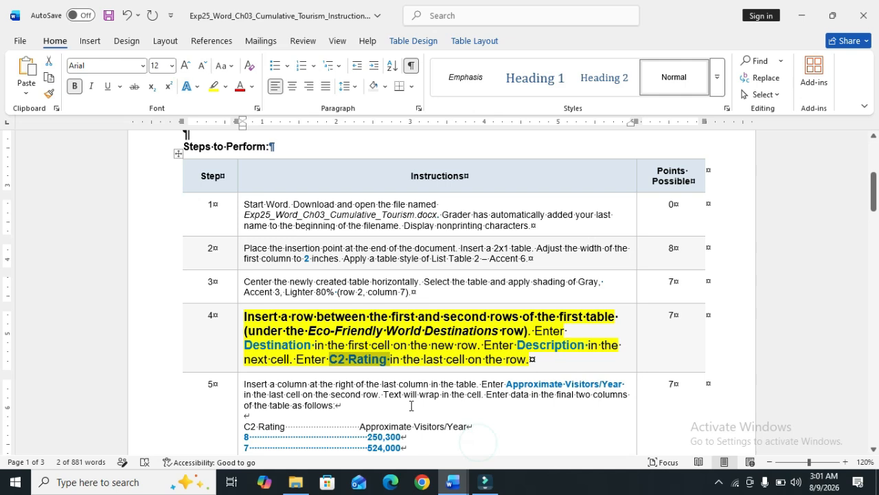
key("ctrl+z")
key("ctrl+z")
key("ctrl+z")
key("ctrl+z")
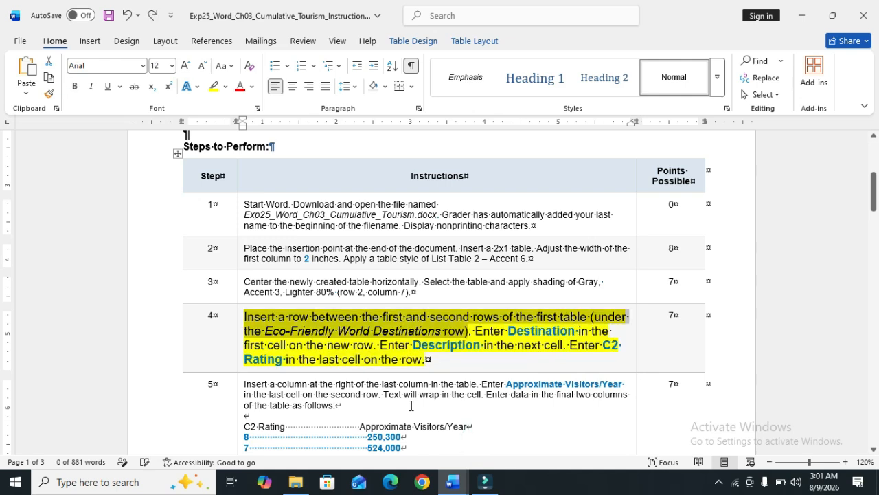
key("ctrl+z")
key("ctrl+z")
key("ctrl+z")
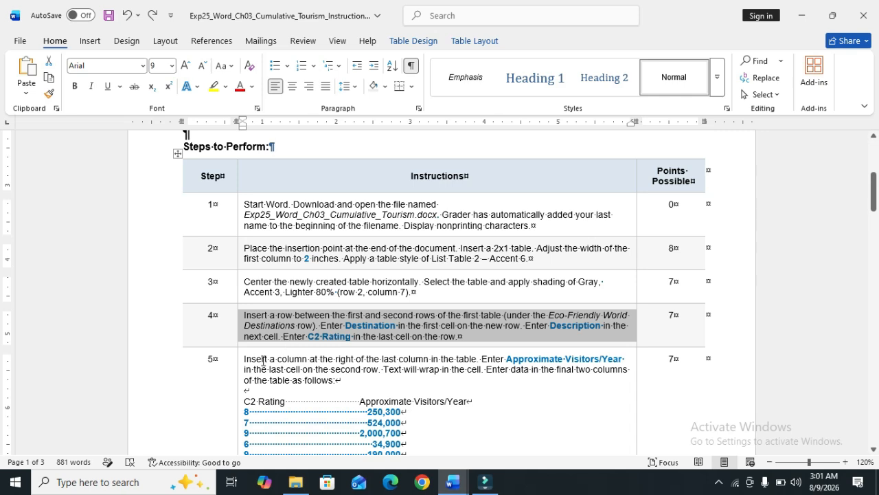
Step: Format the whole step 5 instruction at 12 pt with yellow highlighting
left_click(238, 360)
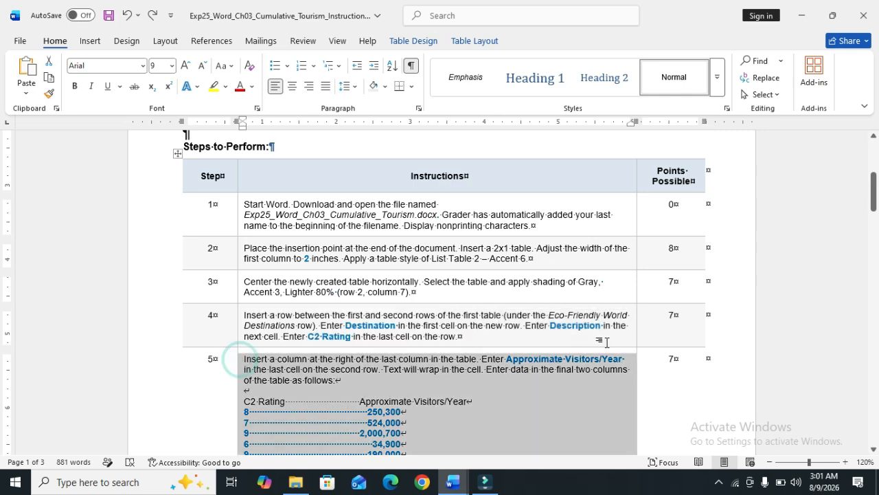
left_click_drag(875, 200, 874, 218)
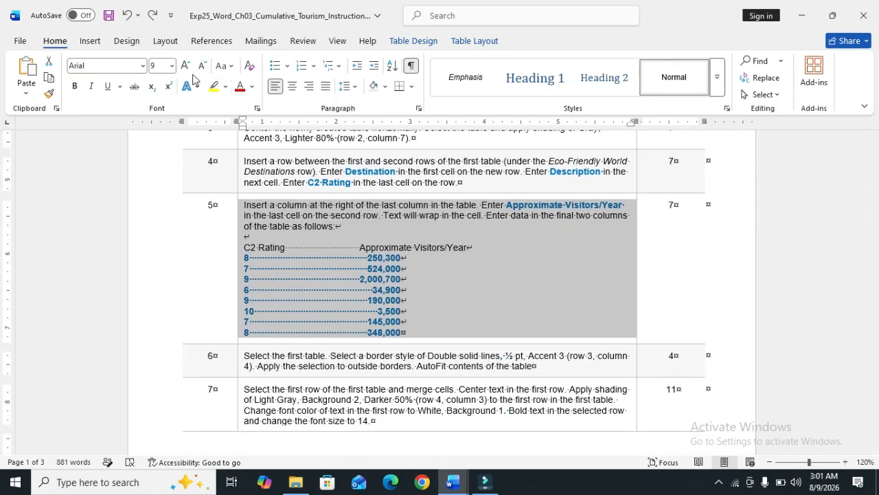
left_click(172, 65)
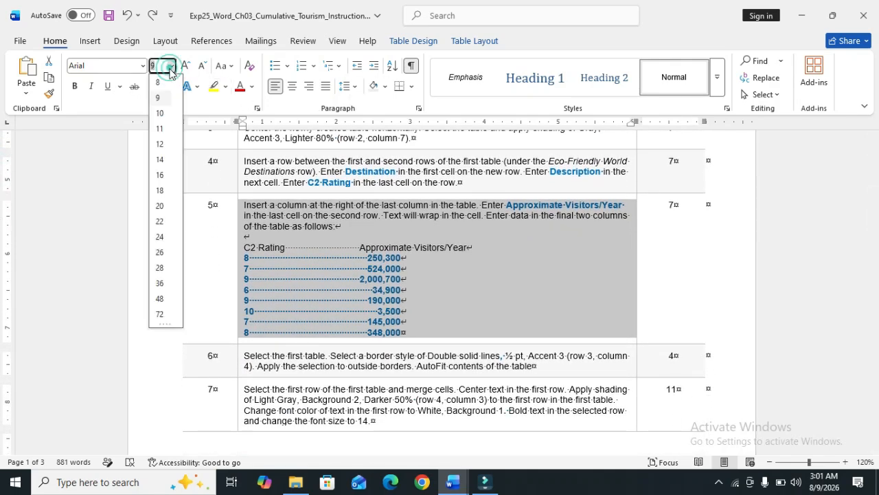
left_click(166, 146)
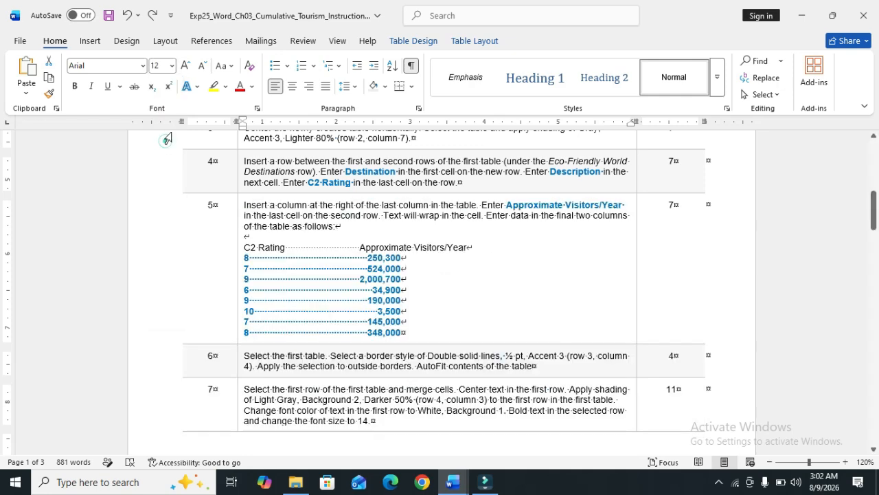
left_click(215, 86)
left_click(579, 286)
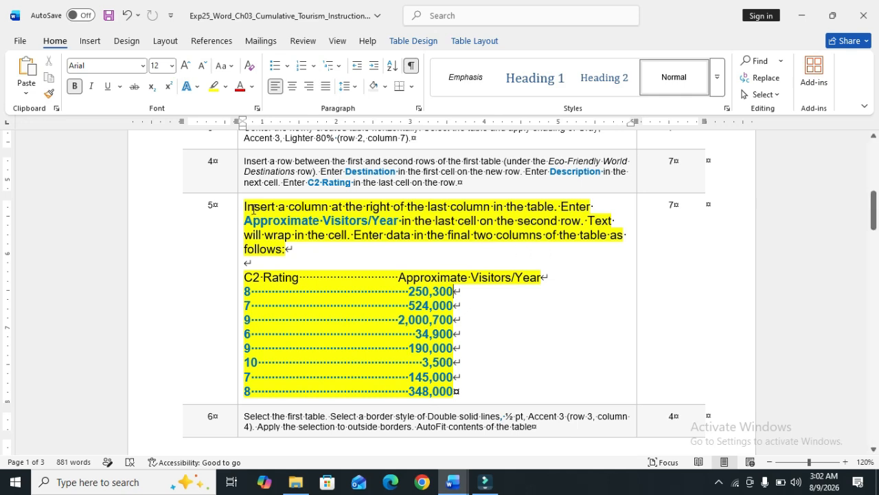
Step: Bold the sentence "Insert a column at the right of the last column in the table" in the step 5 instruction
left_click_drag(248, 204, 554, 207)
left_click(557, 189)
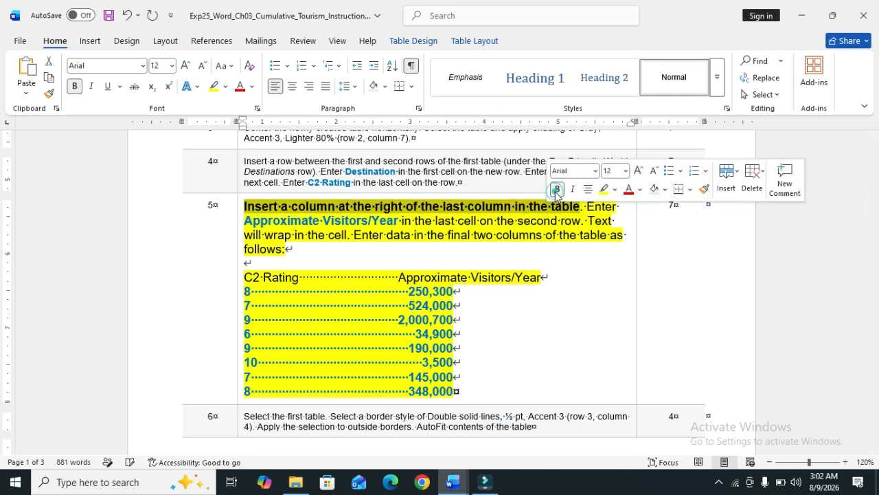
left_click(577, 289)
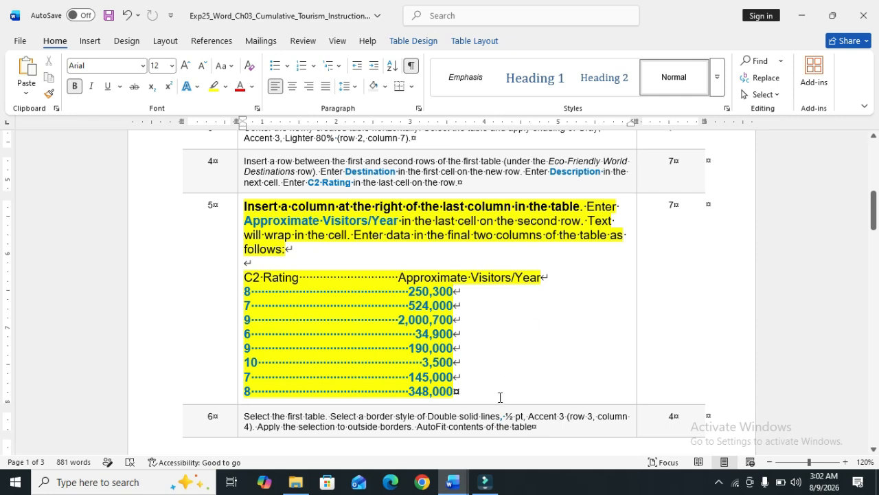
Step: Switch to the flyer and insert a column to the right of the C2 Rating column in the first table
mouse_move(466, 483)
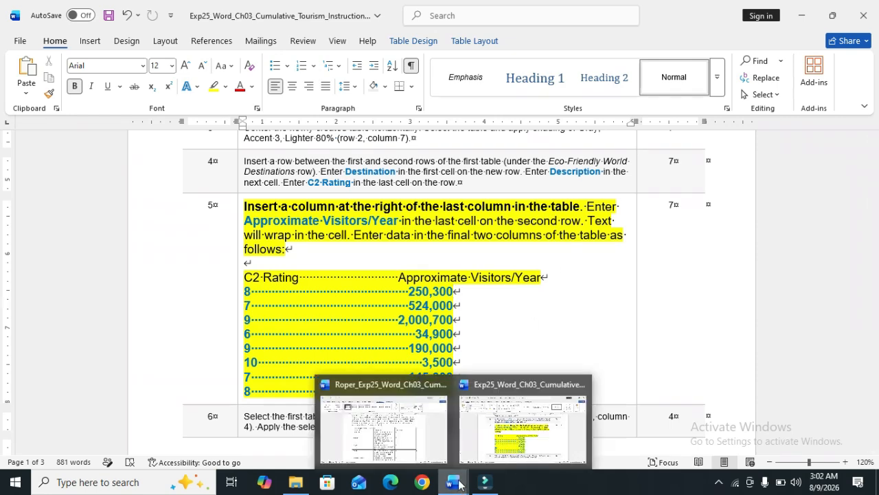
left_click(412, 426)
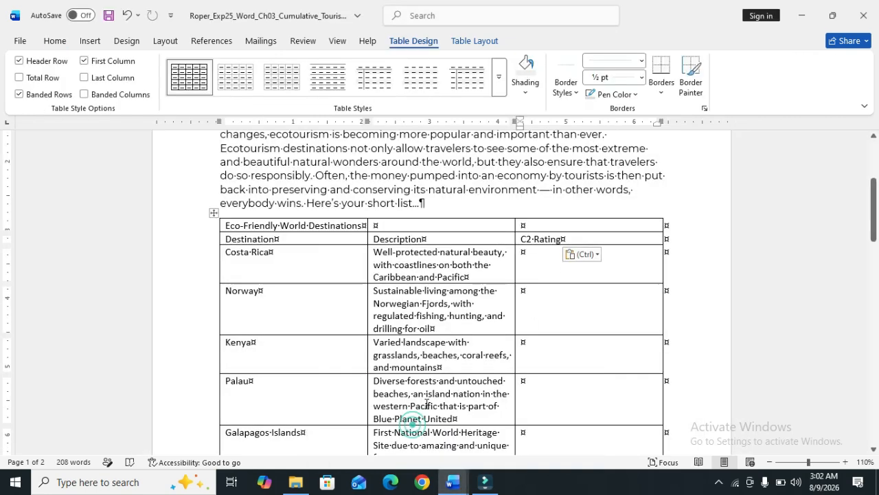
right_click(568, 238)
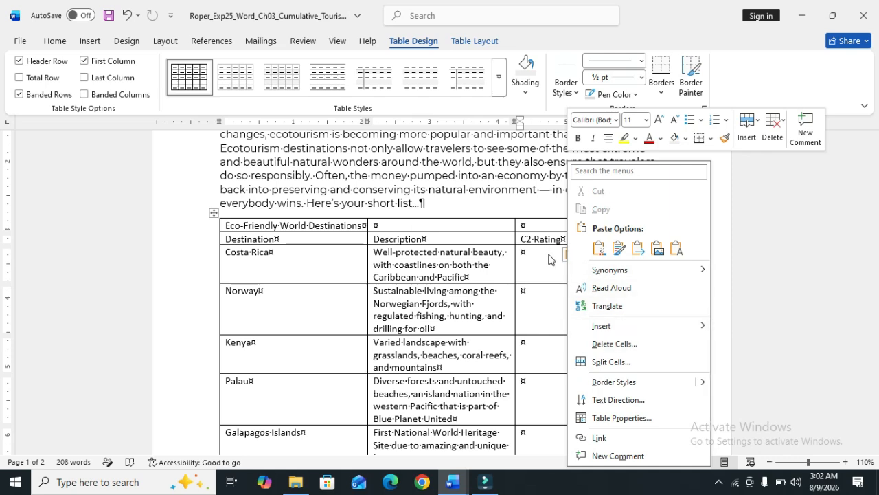
key("Escape")
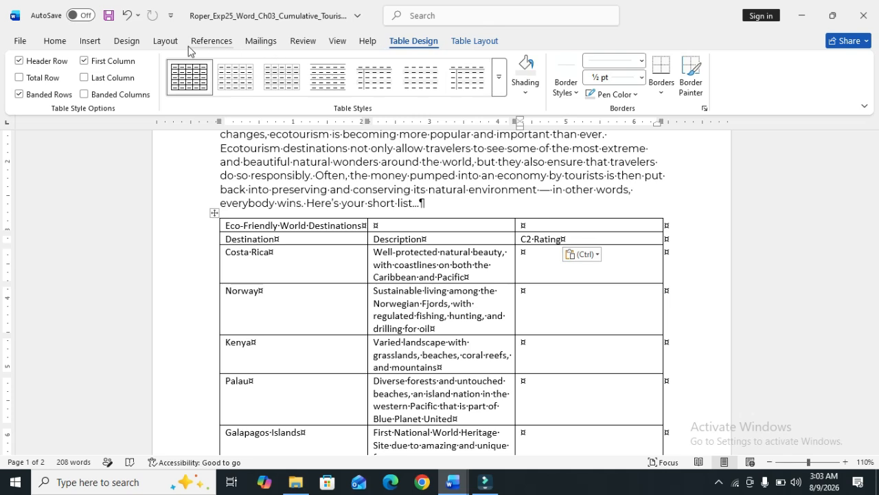
left_click(487, 43)
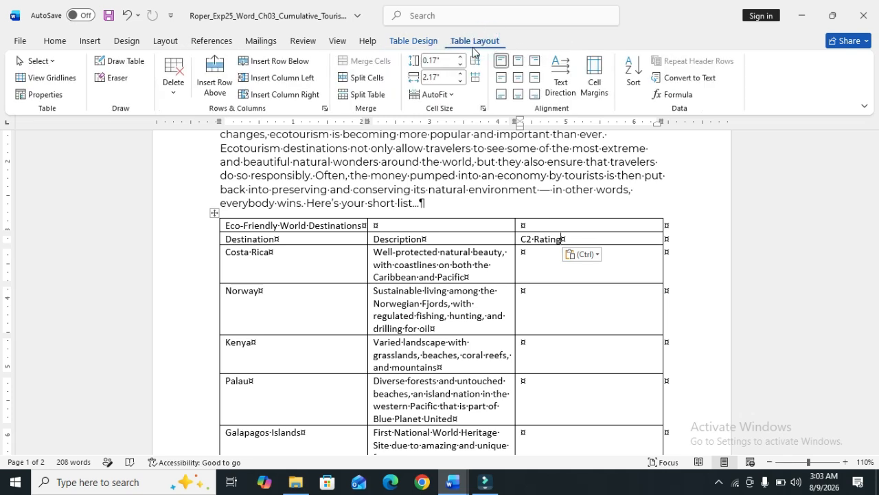
left_click(300, 100)
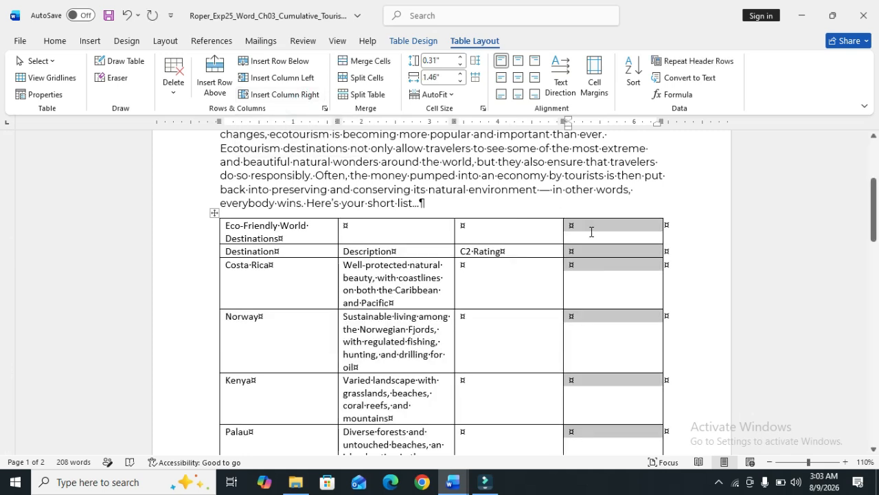
left_click(701, 284)
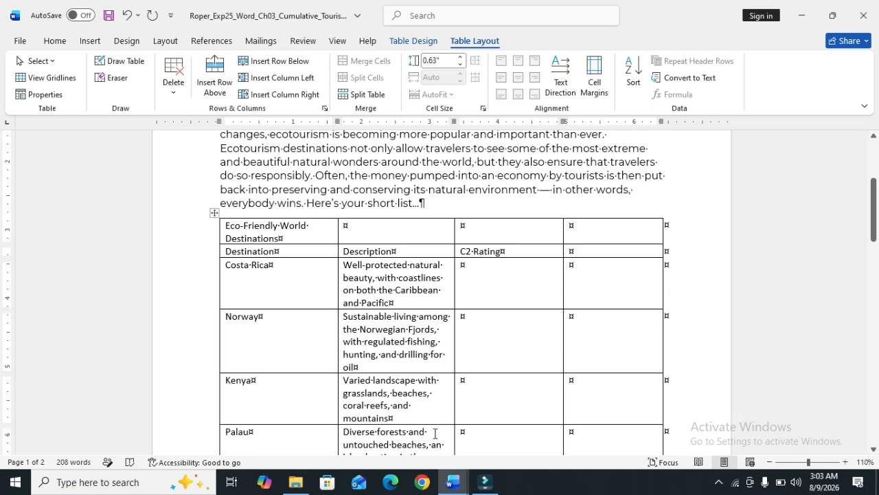
Step: Switch to the instructions document and undo the bold on step 5's first sentence, keeping the instruction's yellow highlighting
mouse_move(456, 487)
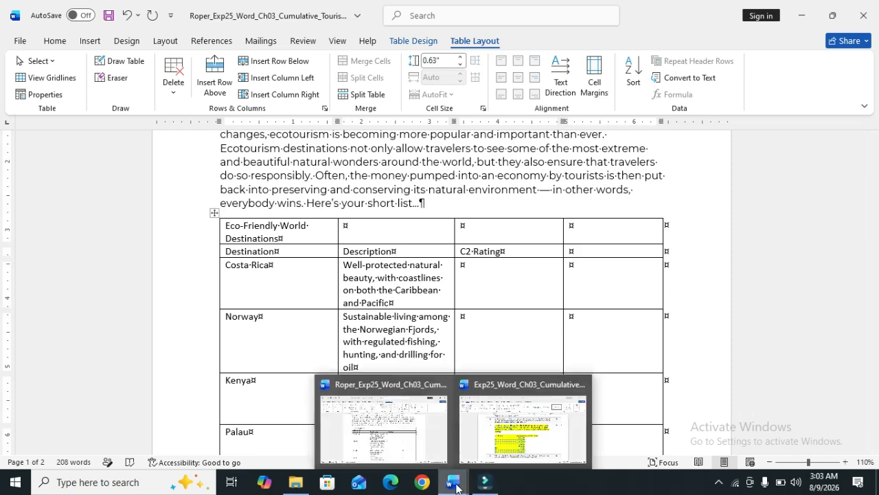
left_click(481, 446)
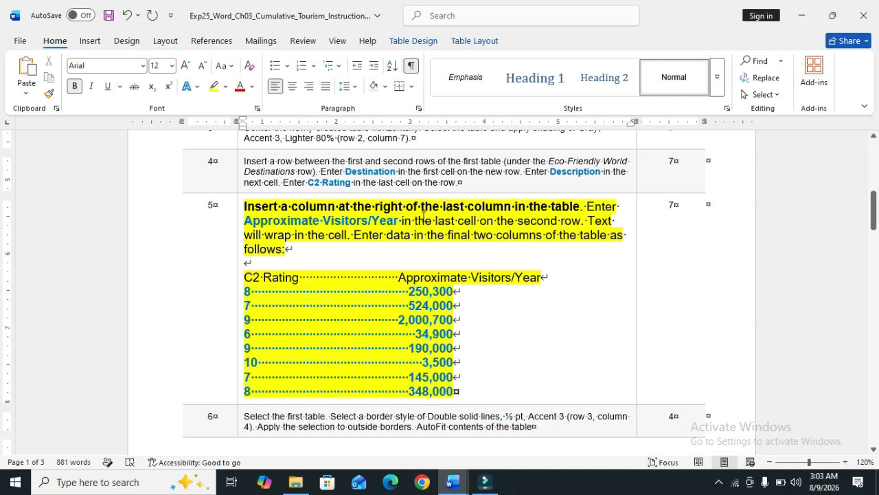
mouse_move(398, 221)
left_mouse_down()
mouse_move(248, 220)
mouse_move(240, 230)
mouse_move(250, 220)
mouse_move(381, 217)
left_mouse_up()
left_click(247, 220)
key("ctrl+z")
key("ctrl+z")
key("ctrl+z")
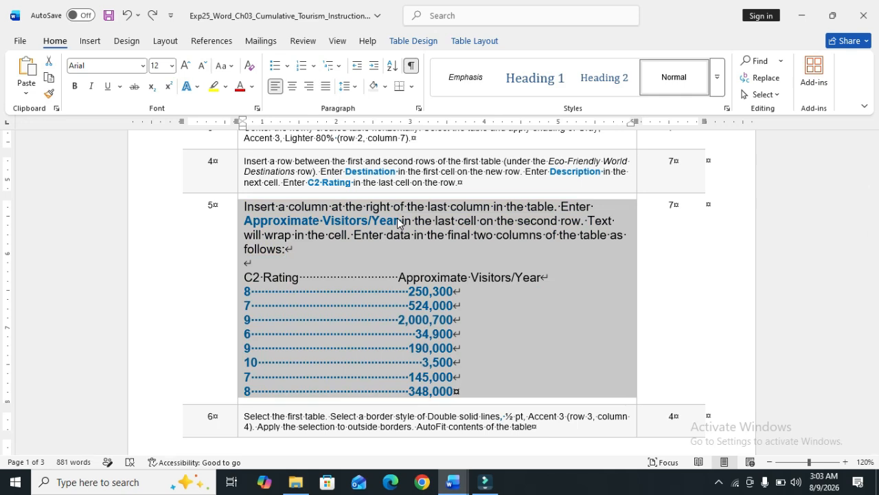
key("ctrl+y")
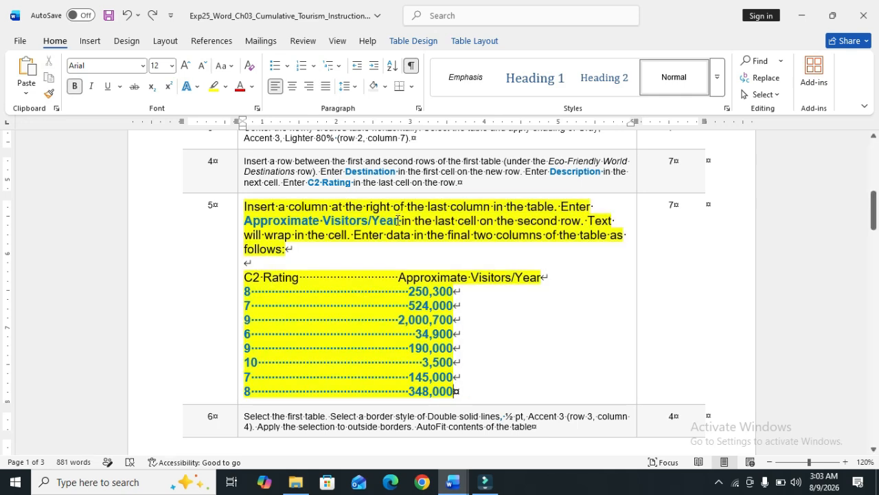
Step: Copy "Approximate Visitors/Year" from the step 5 instruction into the last cell of the flyer table's second row, keeping text only
left_click_drag(398, 220, 253, 225)
key("ctrl+c")
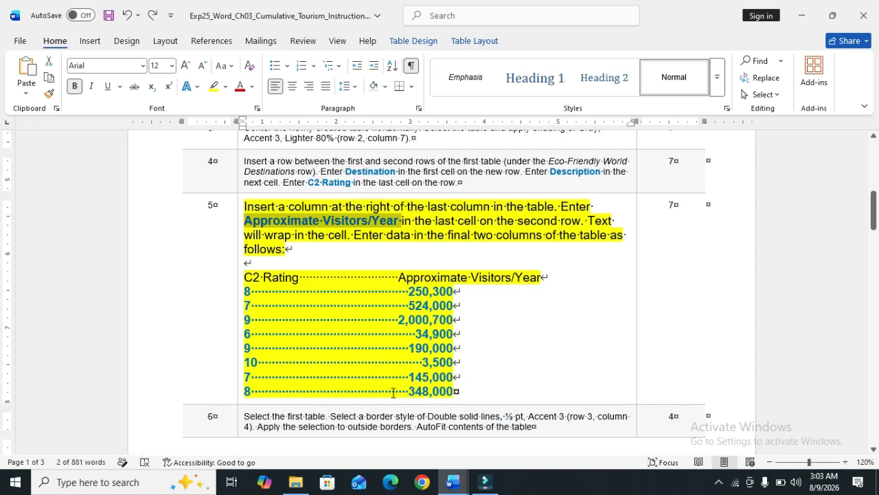
mouse_move(452, 489)
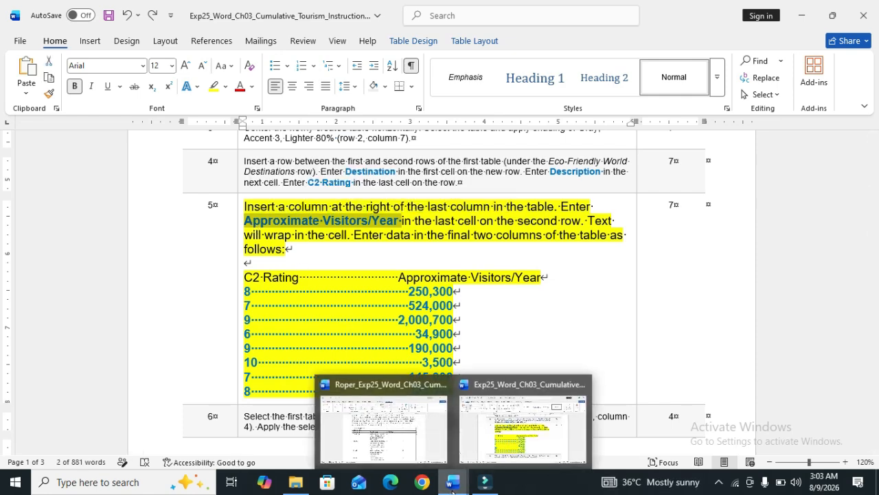
left_click(423, 446)
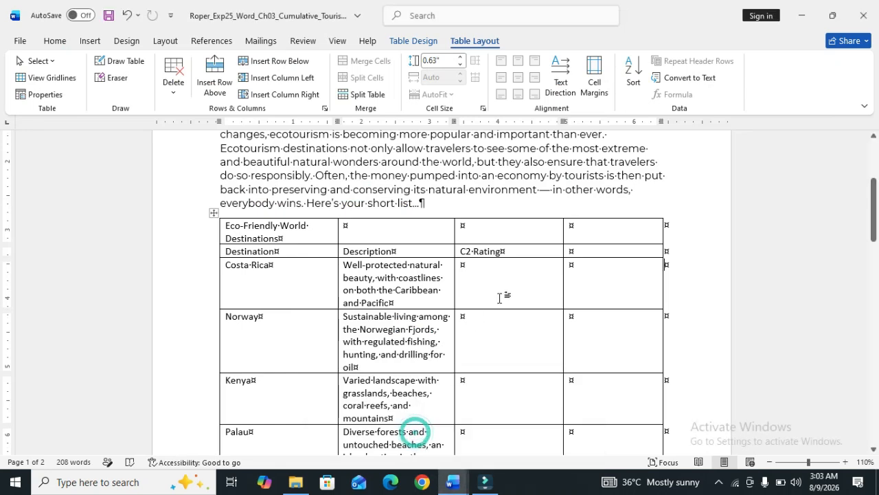
left_click(588, 250)
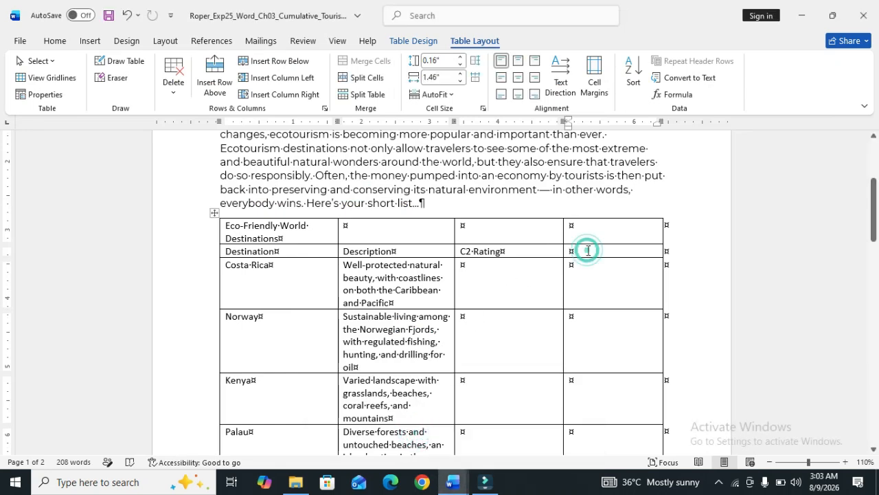
key("ctrl+v")
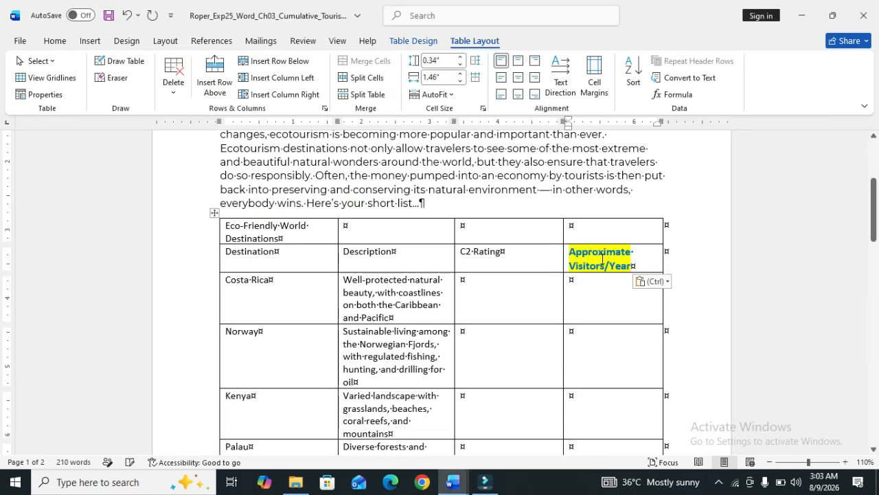
left_click(665, 281)
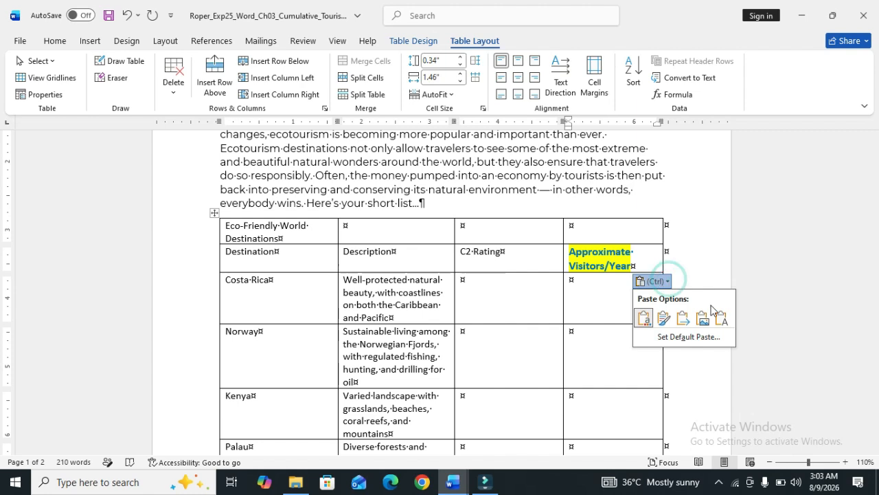
left_click(720, 317)
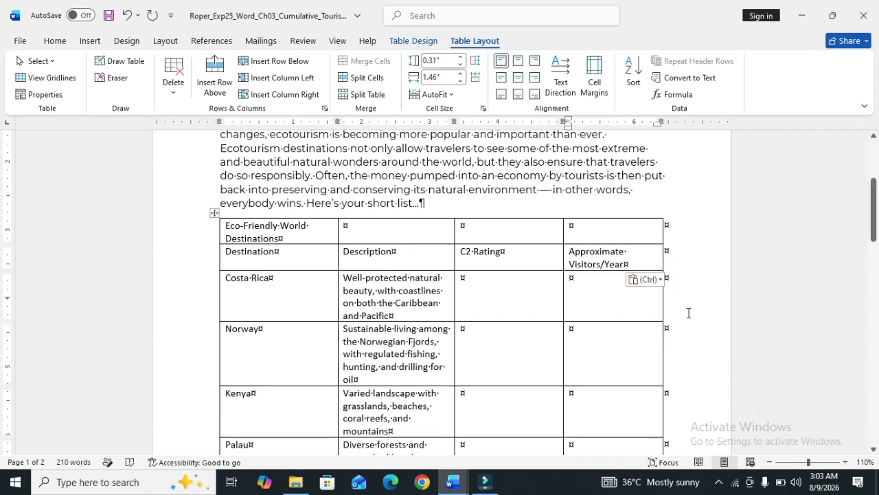
Step: Copy the first C2 Rating value, 8, from the step 5 instruction into Costa Rica's C2 Rating cell in the flyer, keeping text only
left_click(453, 482)
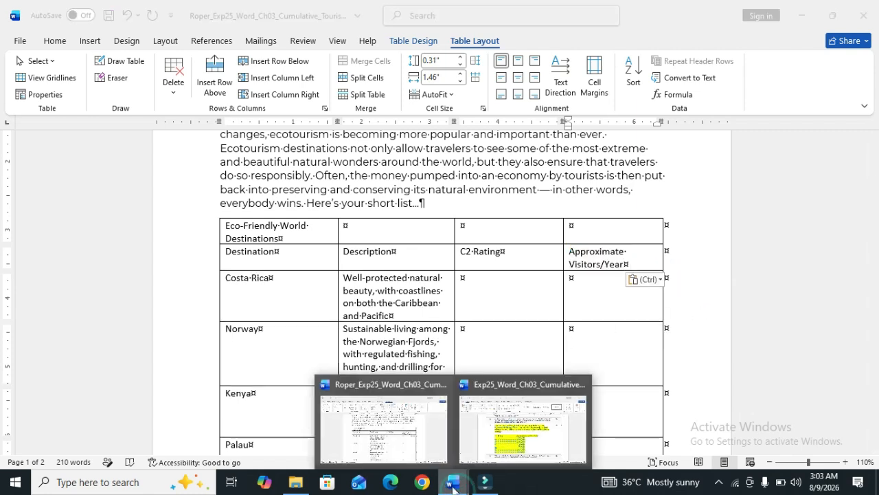
left_click(495, 439)
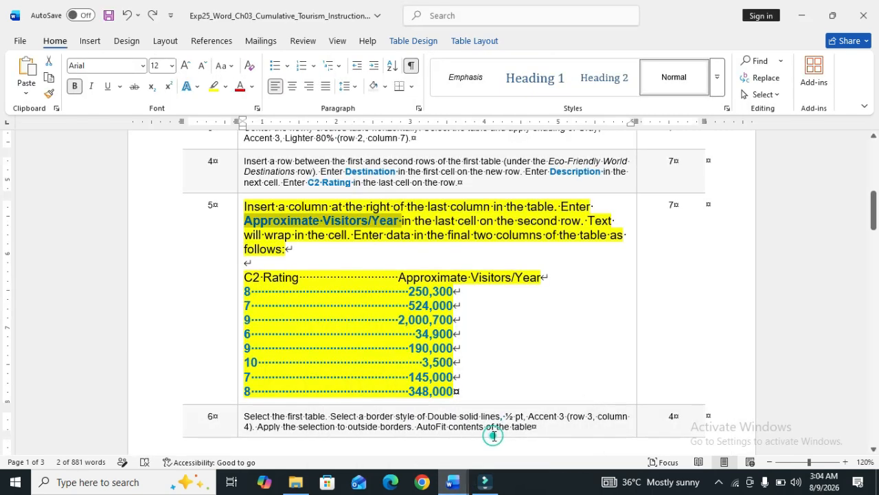
left_click(490, 353)
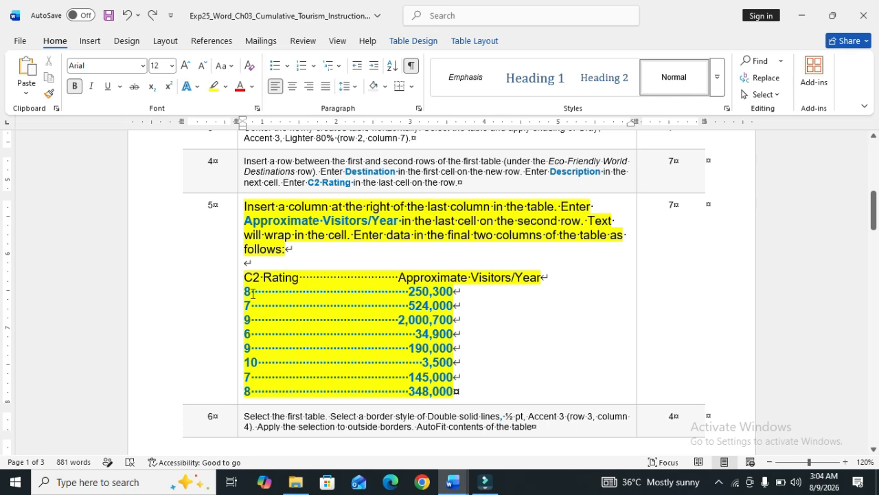
left_click_drag(252, 293, 246, 294)
key("ctrl+c")
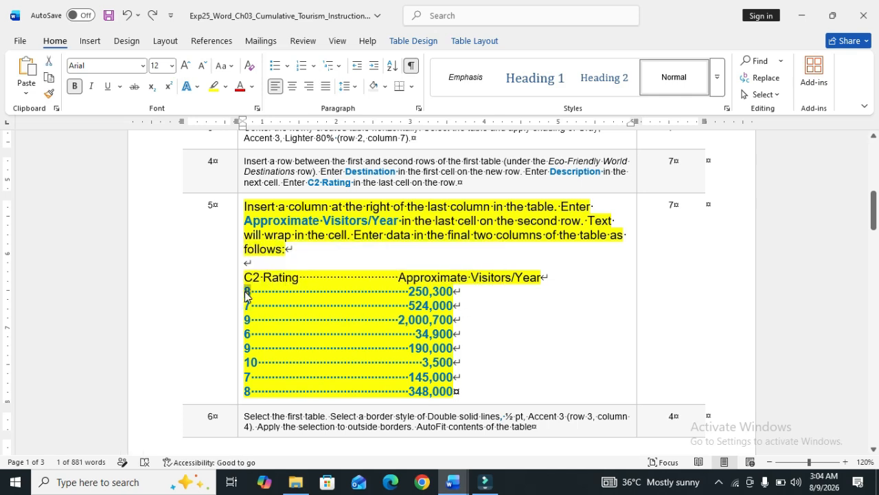
mouse_move(452, 481)
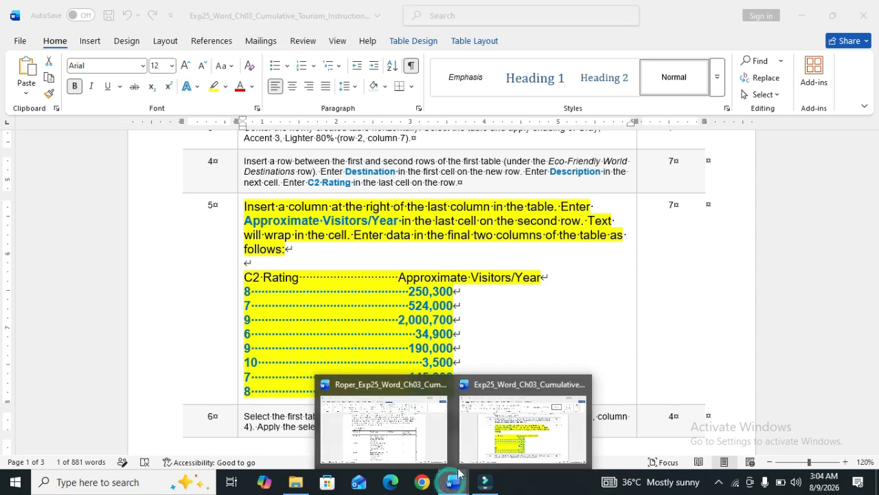
left_click(420, 438)
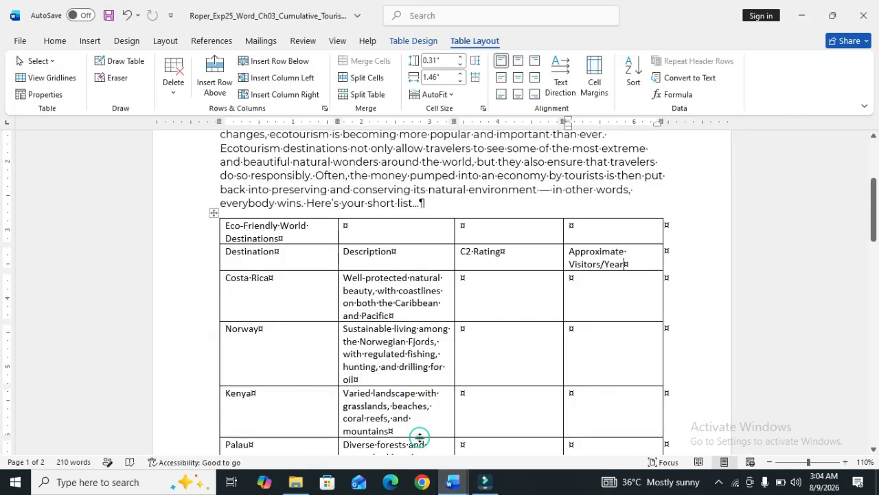
left_click(468, 290)
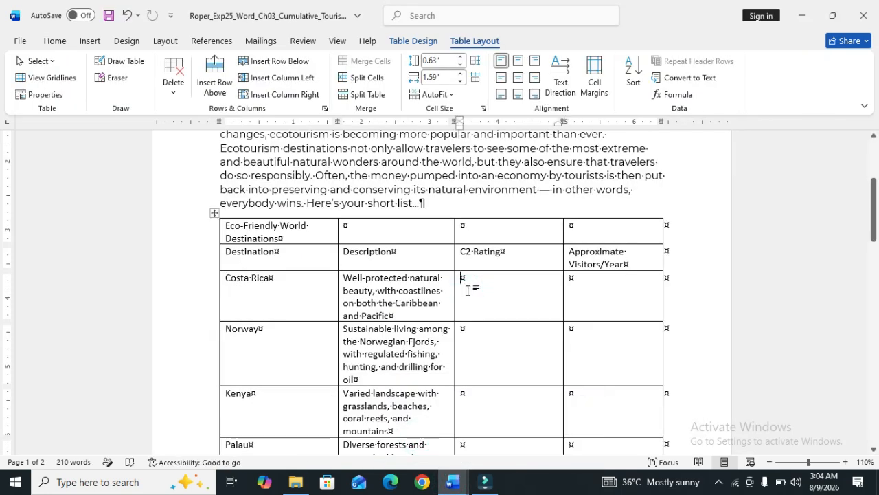
key("ctrl+v")
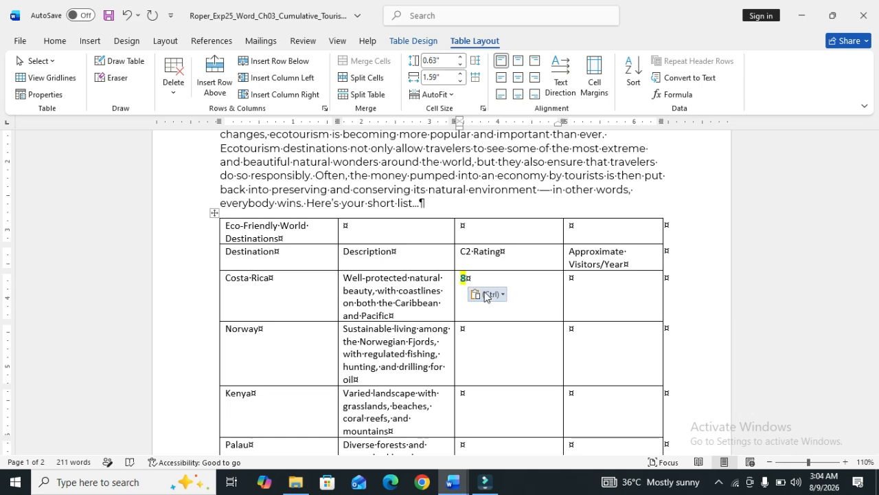
left_click(487, 294)
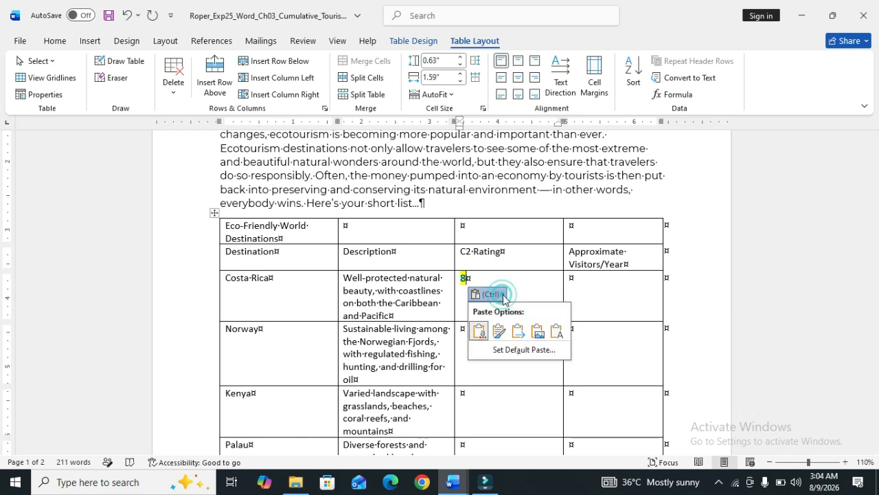
left_click(557, 333)
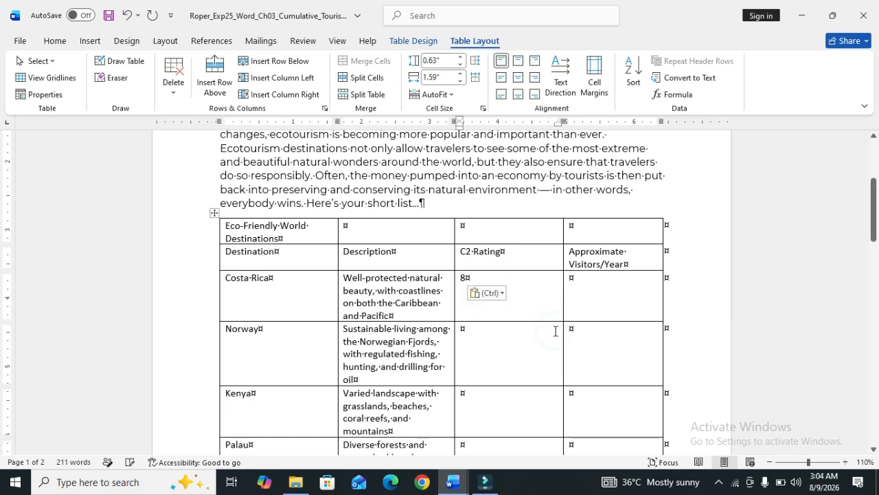
Step: Copy 250,300 from the step 5 instruction into Costa Rica's Approximate Visitors/Year cell in the flyer, keeping text only
left_click(452, 480)
left_click(419, 448)
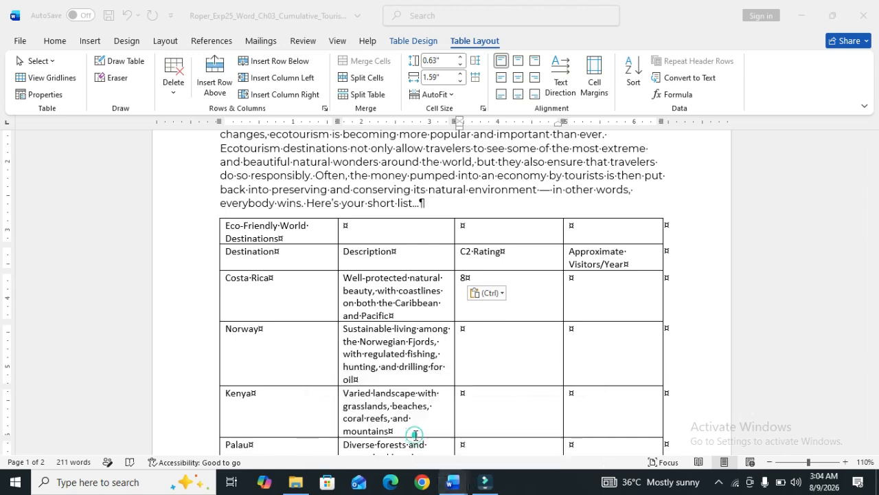
left_click(453, 481)
left_click(505, 438)
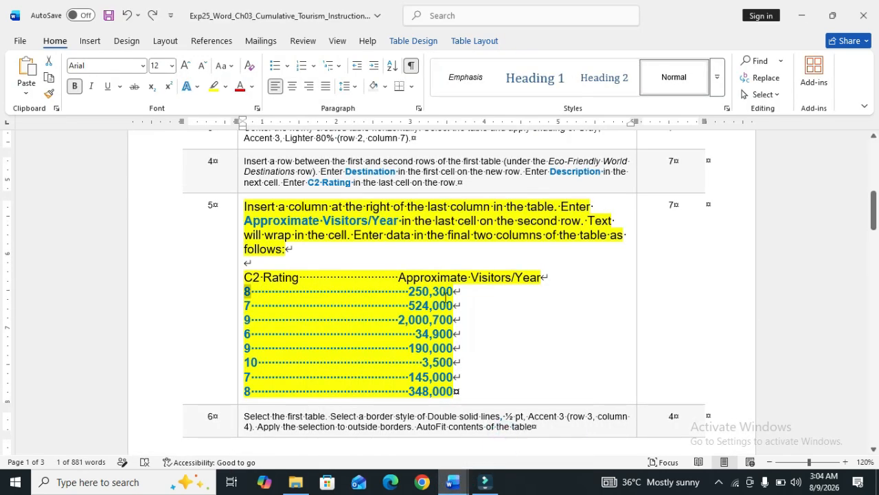
left_click_drag(453, 290, 411, 287)
key("ctrl+c")
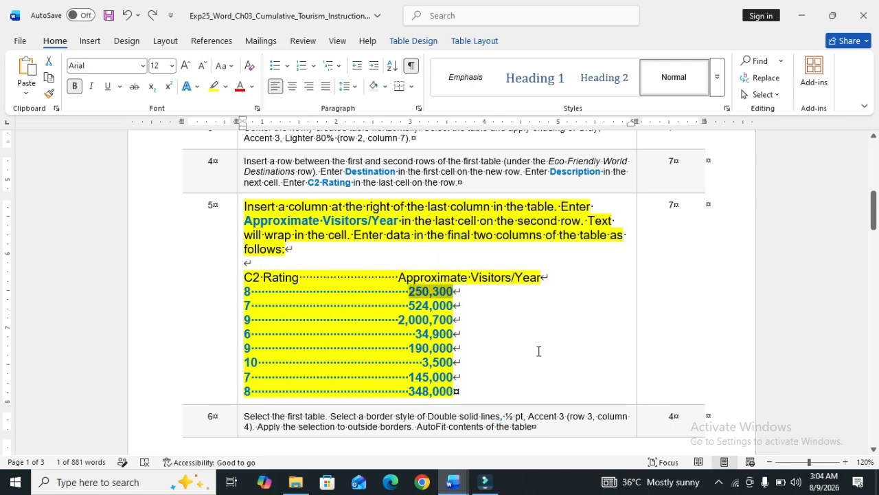
left_click(453, 480)
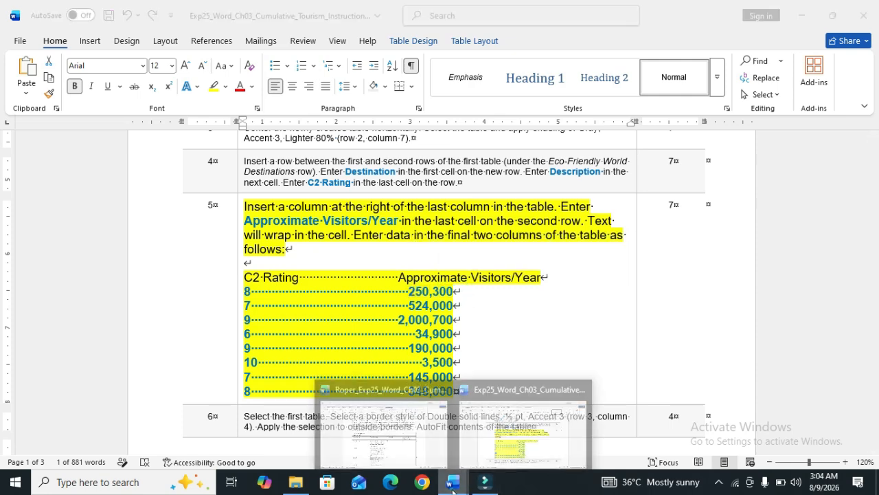
left_click(430, 433)
left_click(584, 294)
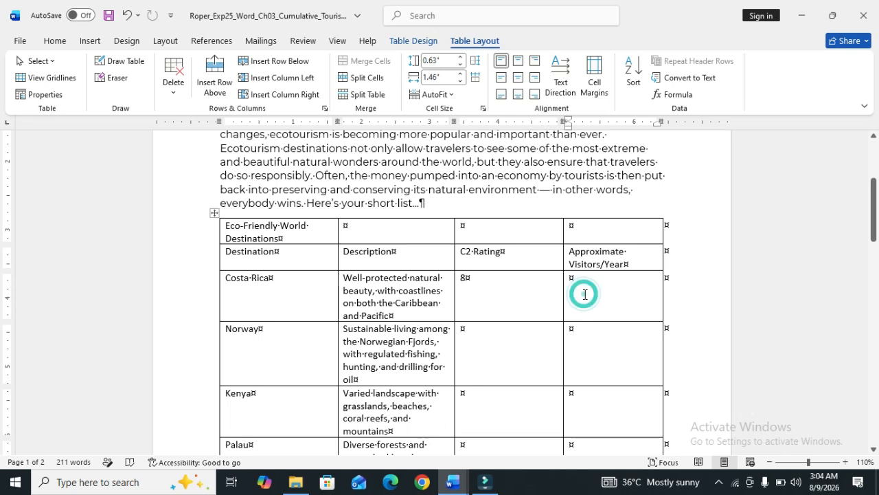
key("ctrl+v")
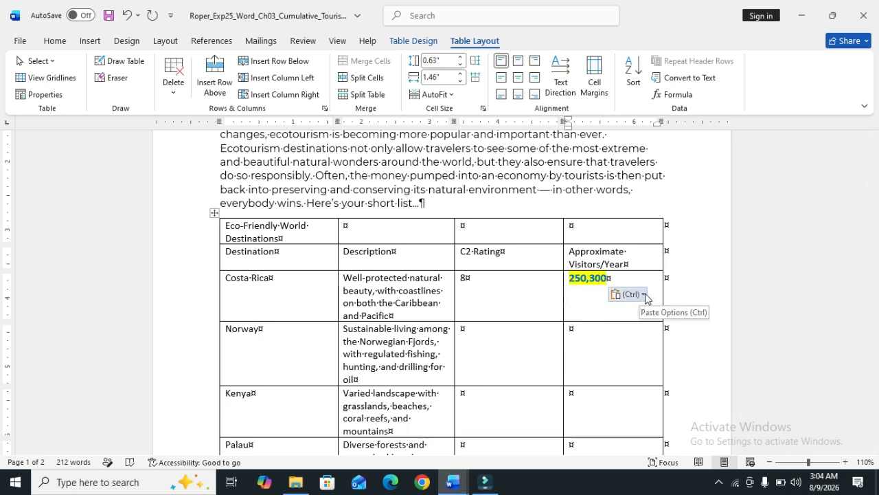
left_click(644, 295)
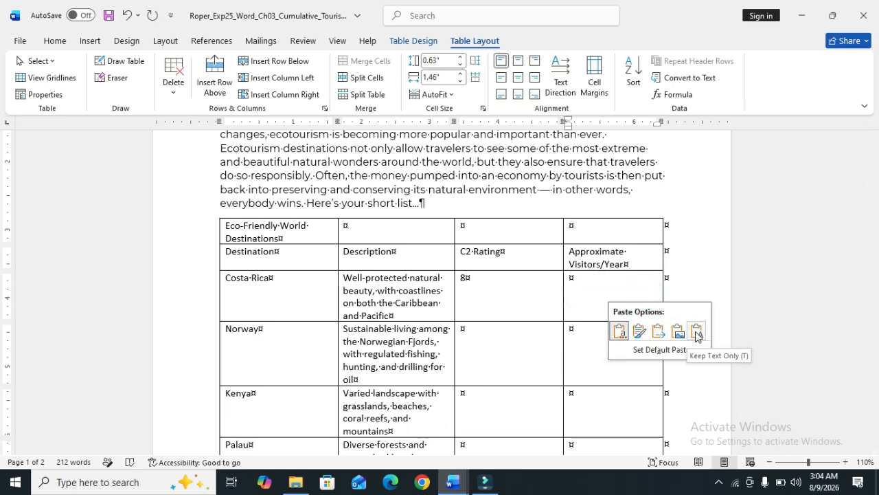
left_click(697, 332)
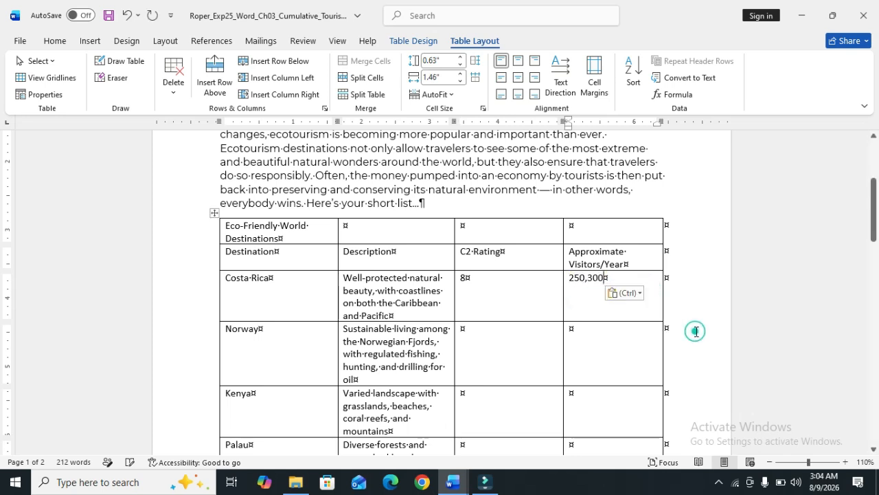
Step: Copy the second C2 Rating value, 7, from the step 5 instruction into Norway's C2 Rating cell in the flyer, keeping text only
mouse_move(452, 481)
left_click(490, 443)
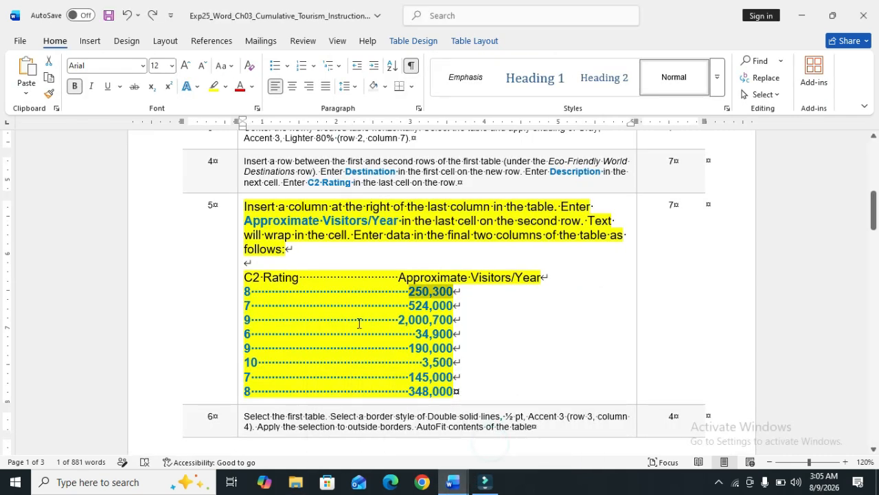
left_click_drag(251, 304, 245, 304)
key("ctrl+c")
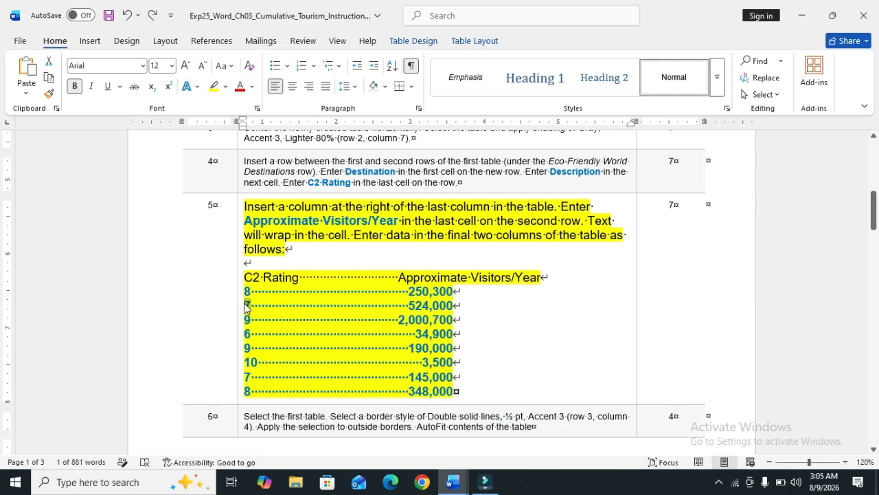
mouse_move(452, 481)
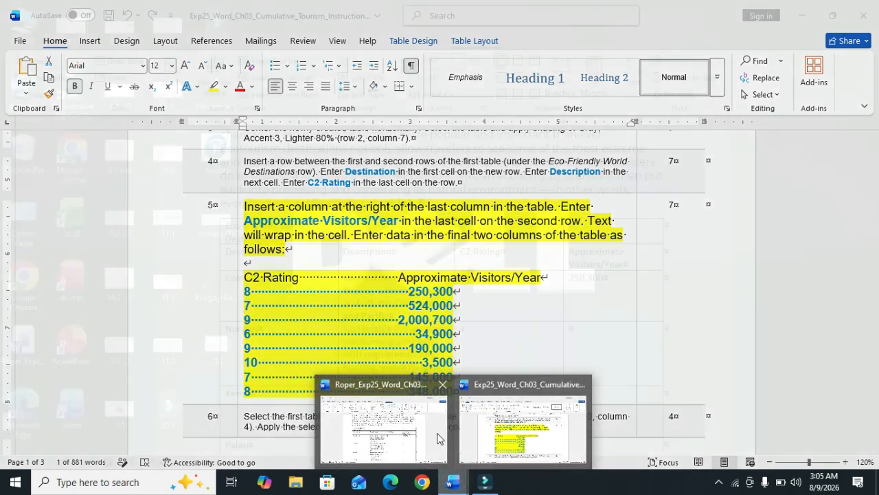
left_click(440, 438)
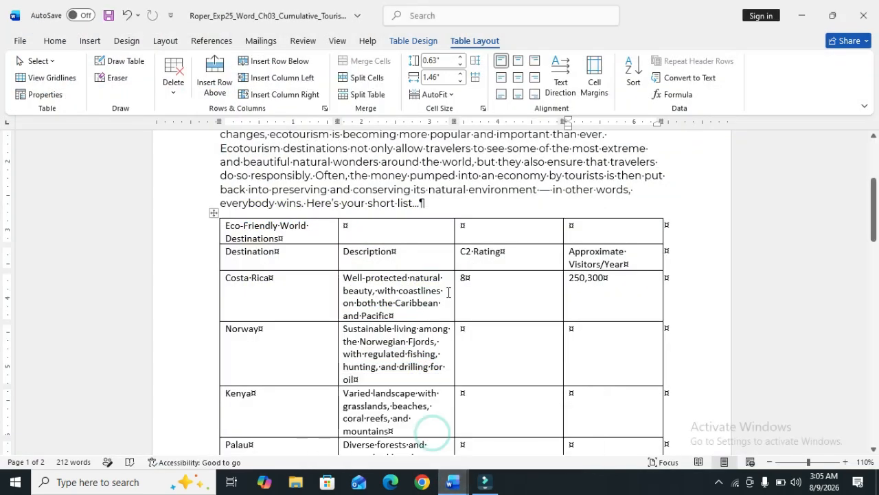
left_click(464, 331)
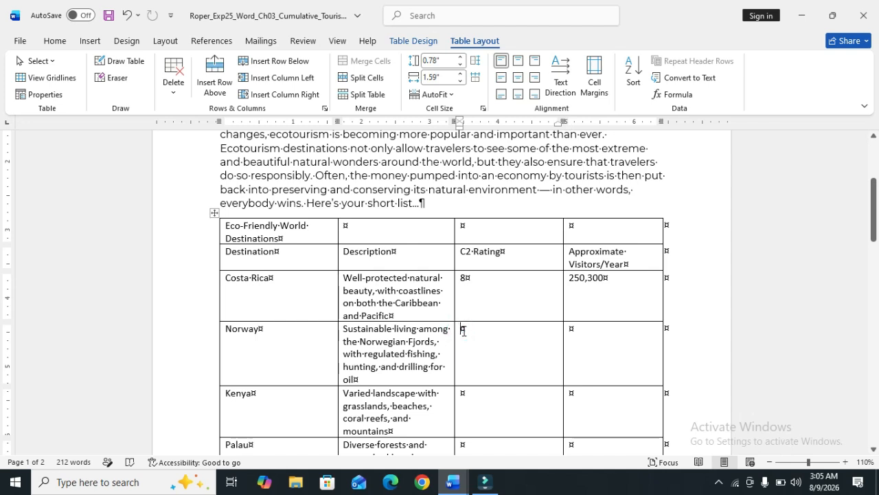
key("ctrl+v")
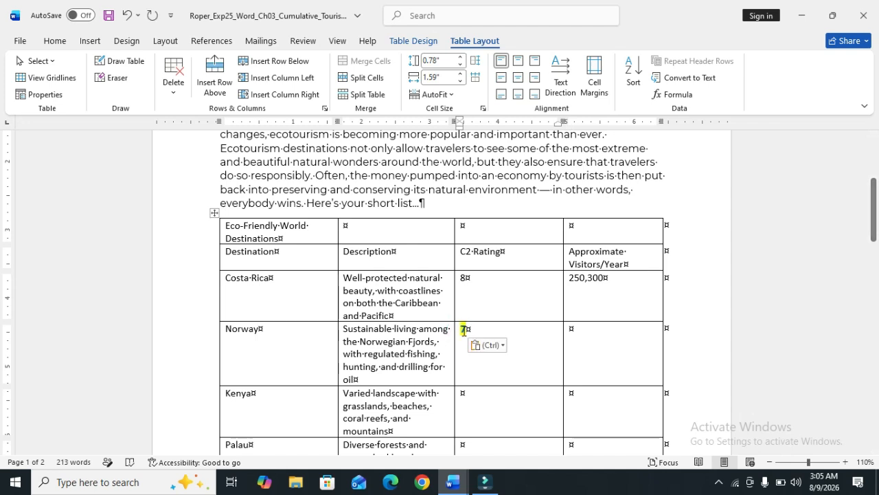
left_click(504, 345)
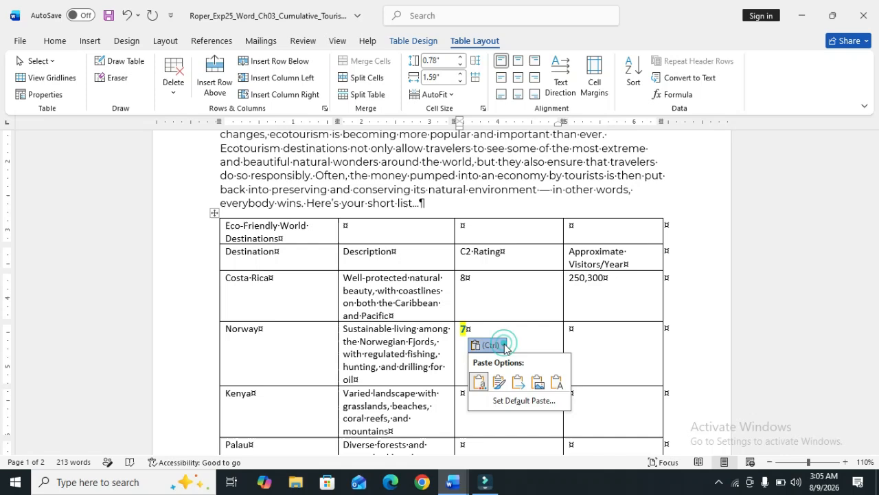
left_click(557, 381)
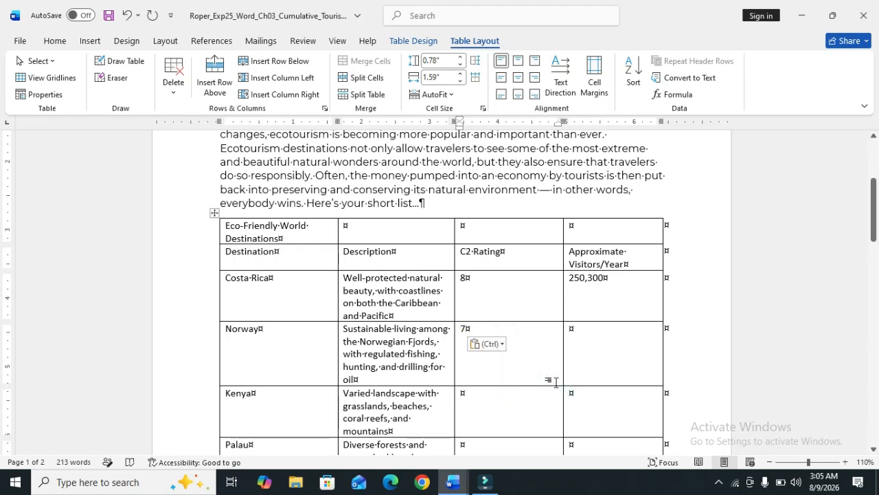
Step: Copy 524,000 from the step 5 instruction into Norway's Approximate Visitors/Year cell in the flyer, keeping text only
key("Tab")
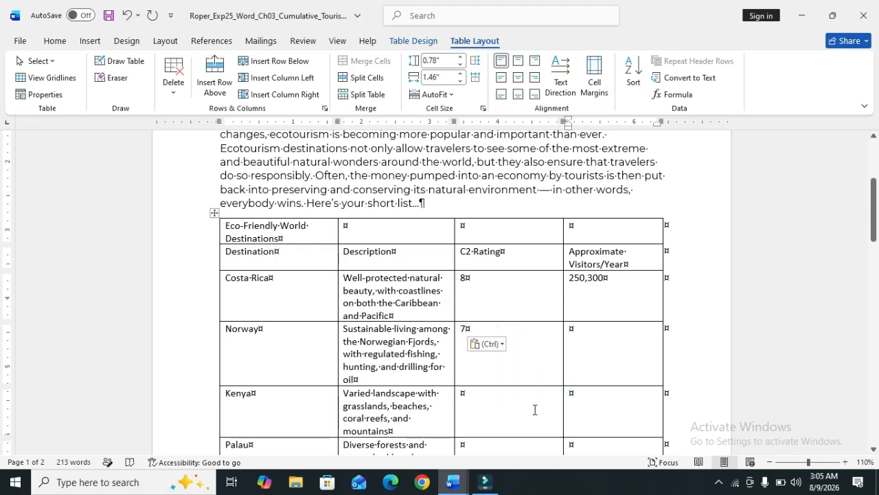
left_click(452, 482)
left_click(476, 454)
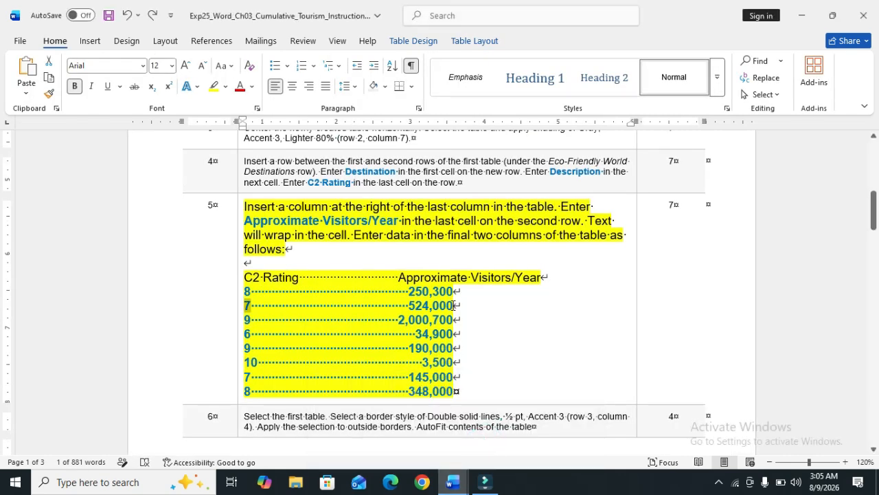
left_click_drag(454, 305, 414, 307)
key("ctrl+c")
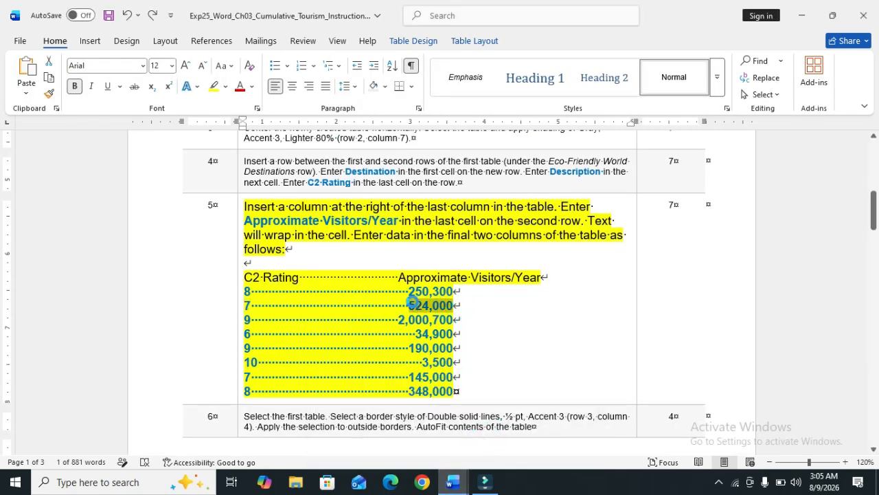
left_click(452, 481)
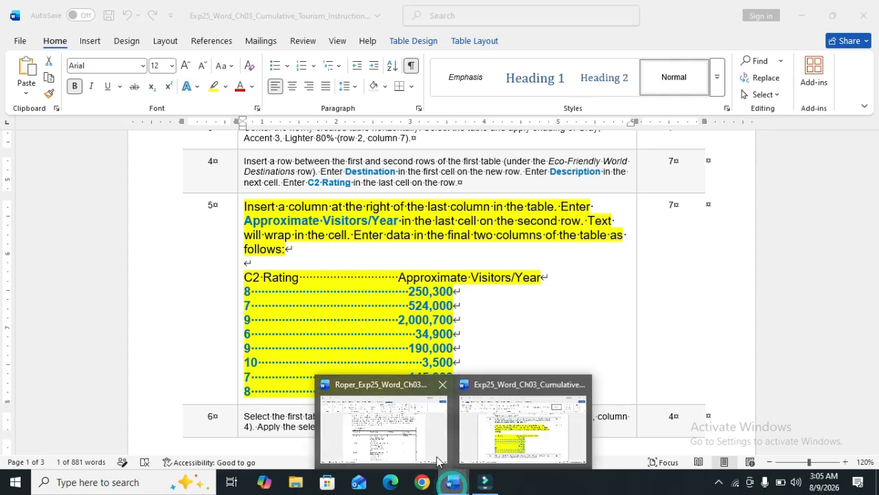
left_click(437, 459)
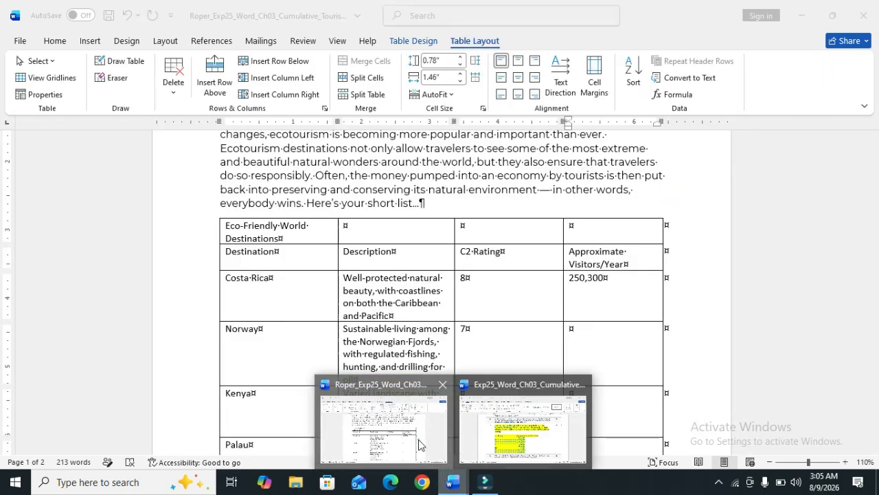
left_click(574, 331)
key("ctrl+v")
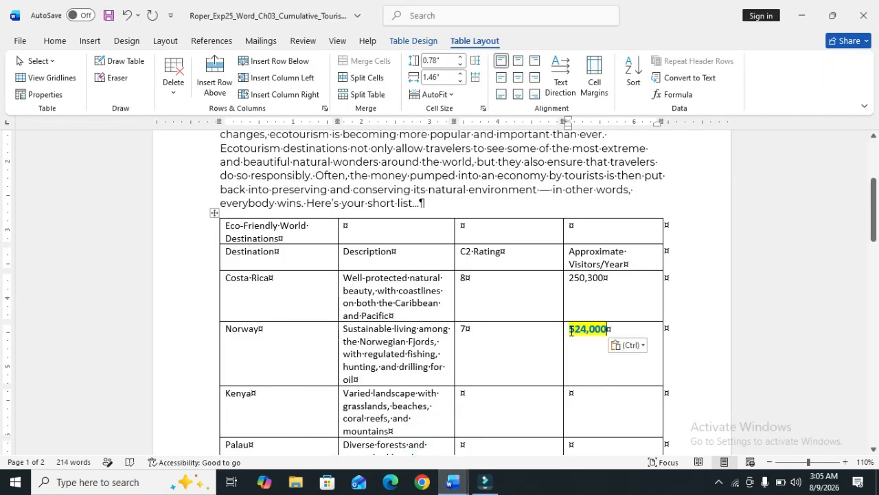
left_click(631, 344)
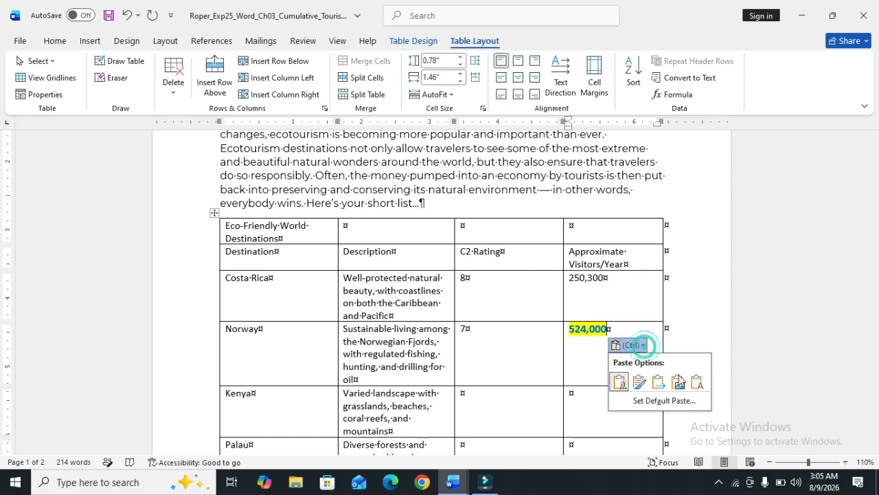
left_click(696, 385)
left_click(454, 483)
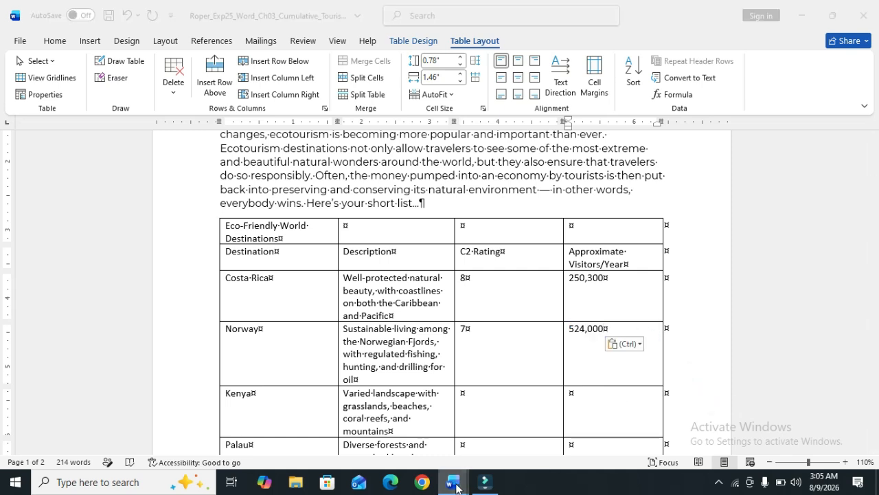
left_click(402, 433)
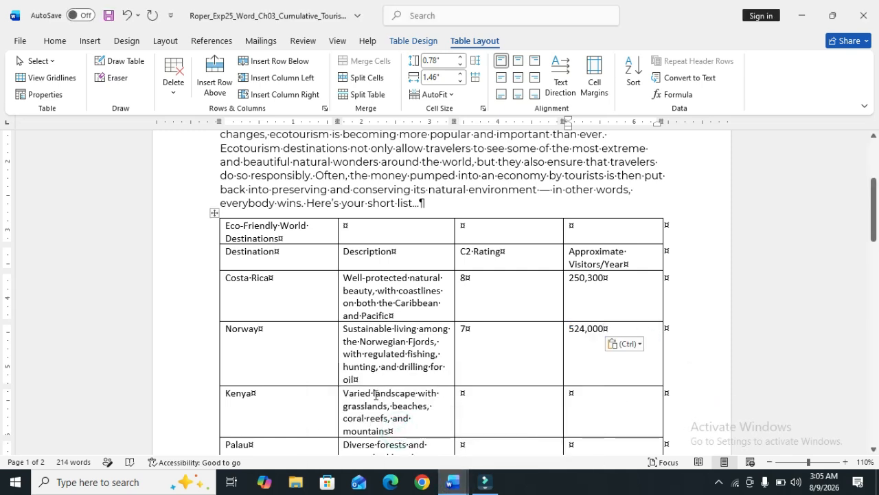
Step: Check the third C2 Rating value in the step 5 instruction and enter 9 in Kenya's C2 Rating cell in the flyer
left_click(454, 483)
left_click(480, 445)
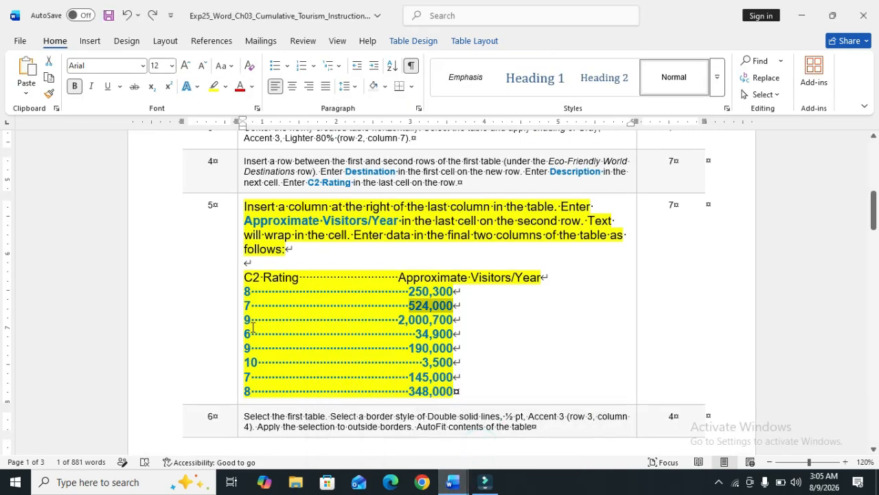
left_click(453, 482)
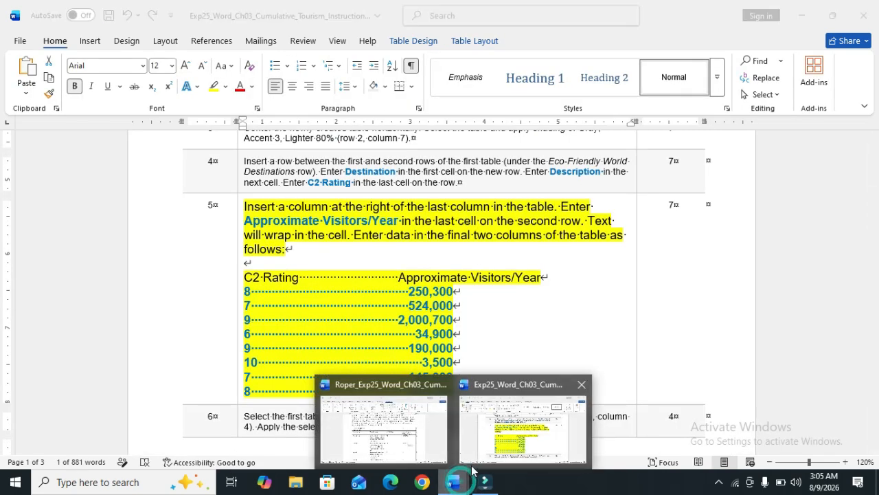
left_click(412, 446)
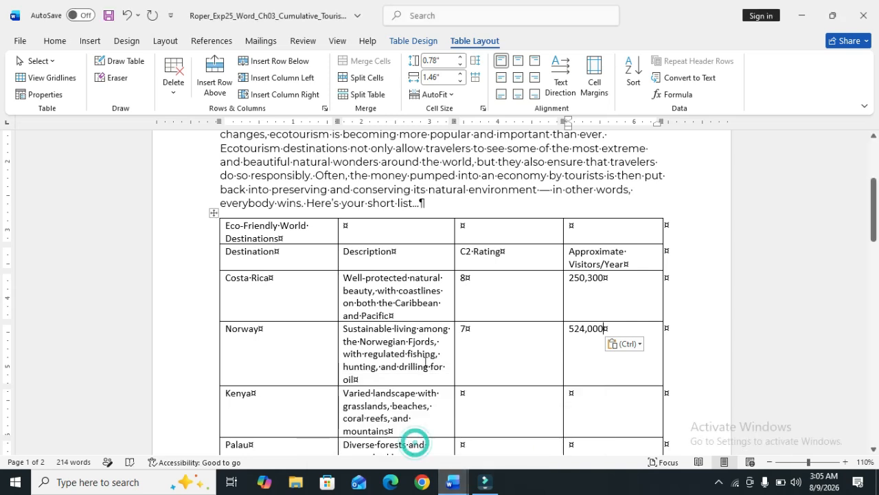
left_click(466, 396)
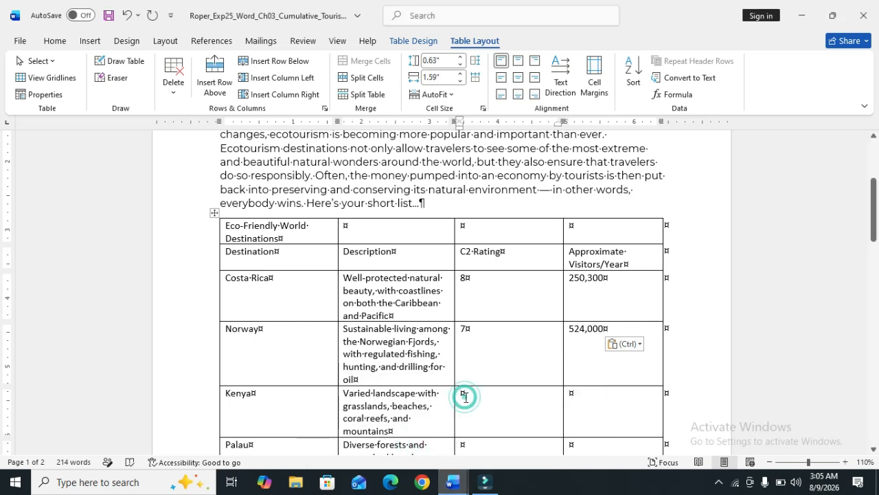
type("9")
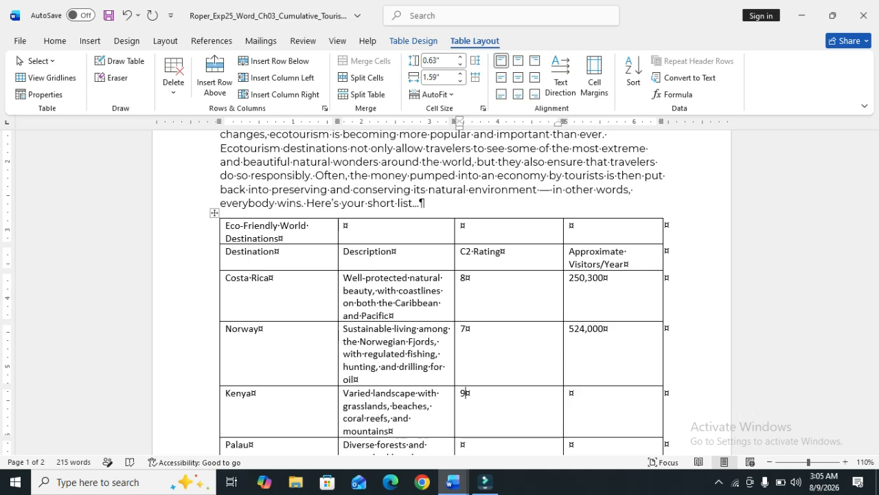
key("Tab")
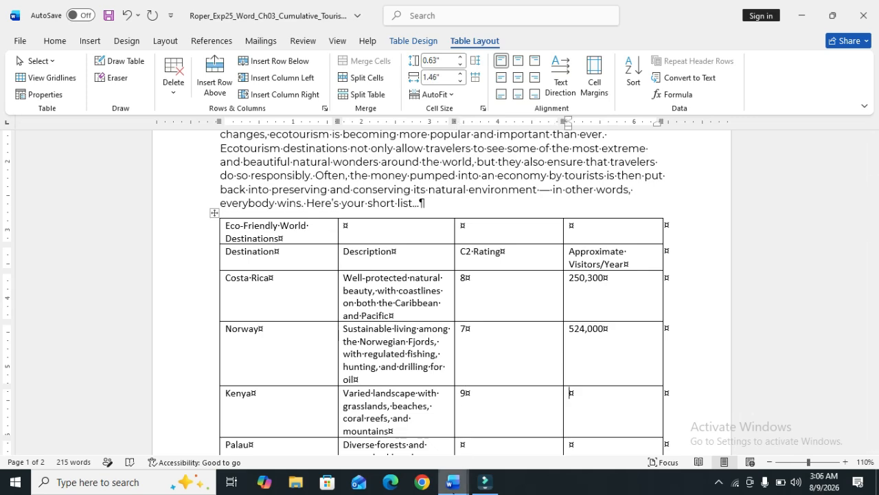
Step: Copy 2,000,700 from the step 5 instruction into Kenya's Approximate Visitors/Year cell in the flyer, keeping text only
mouse_move(452, 481)
left_click(498, 426)
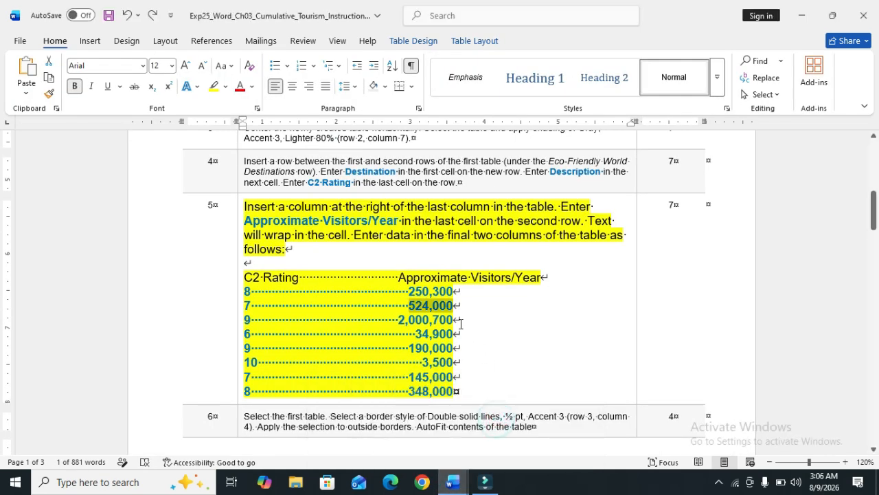
left_click_drag(453, 320, 400, 319)
key("ctrl+c")
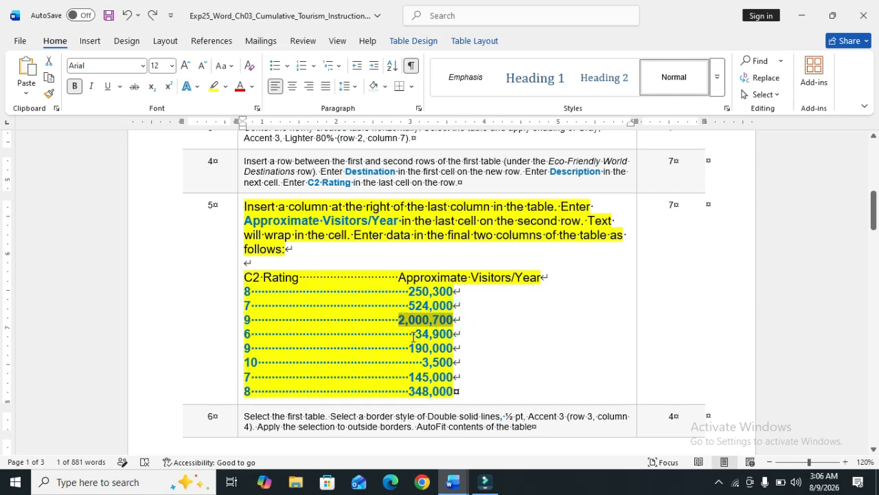
left_click(452, 483)
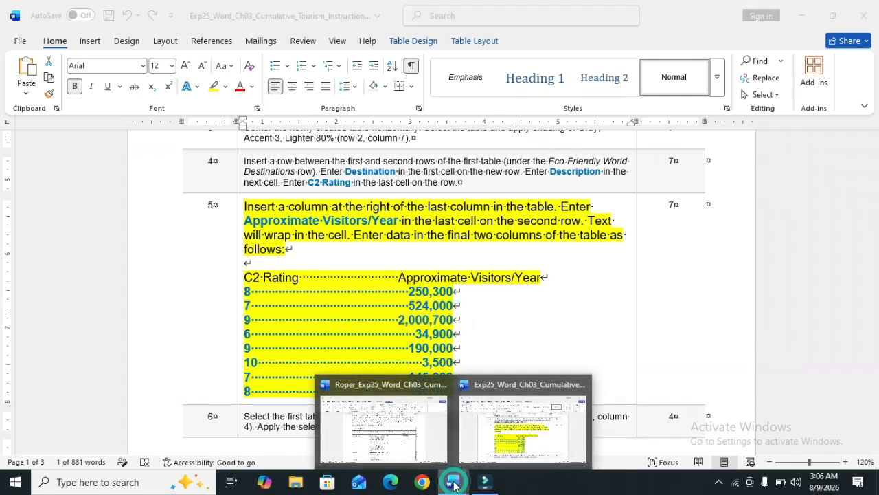
left_click(431, 443)
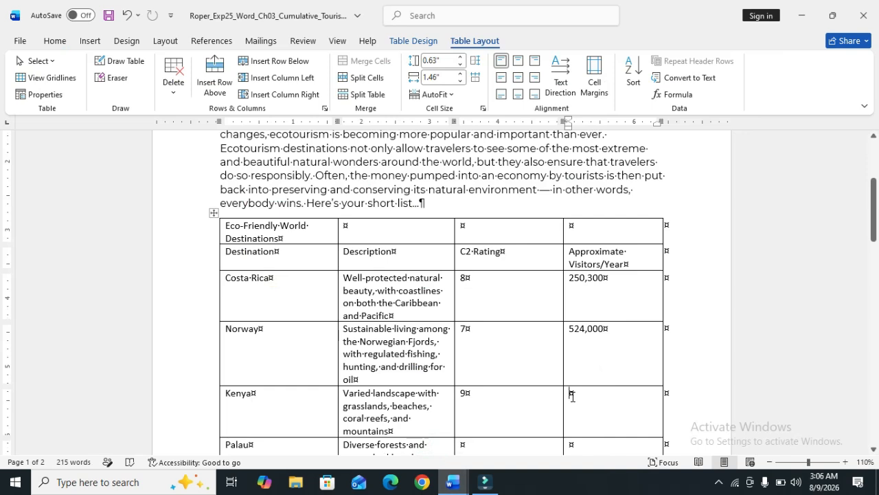
left_click(572, 395)
key("ctrl+v")
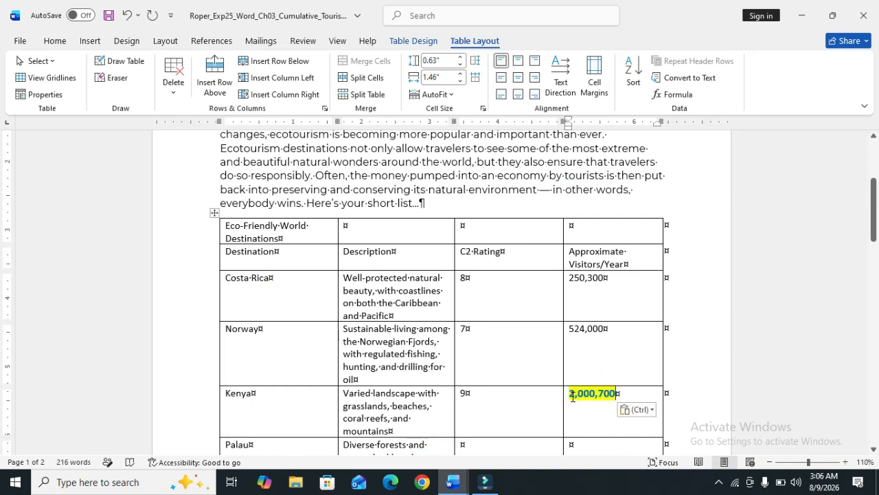
left_click(639, 409)
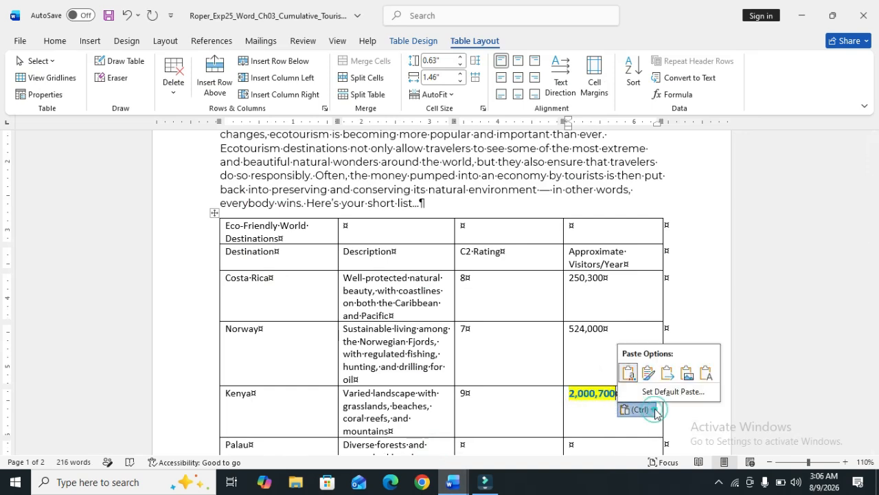
left_click(688, 375)
Step: Check the fourth C2 Rating value in the step 5 instruction and enter 6 in Palau's C2 Rating cell in the flyer
left_click_drag(875, 194, 876, 229)
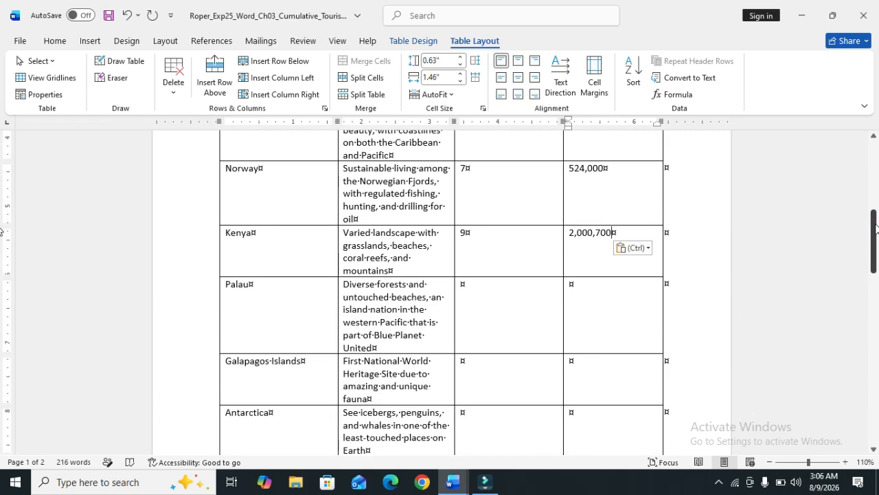
left_click(452, 481)
left_click(420, 440)
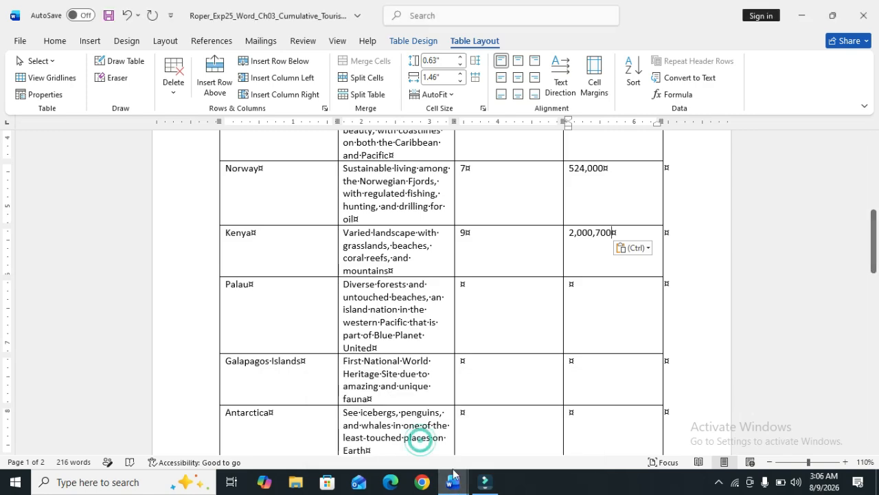
left_click(452, 481)
left_click(489, 433)
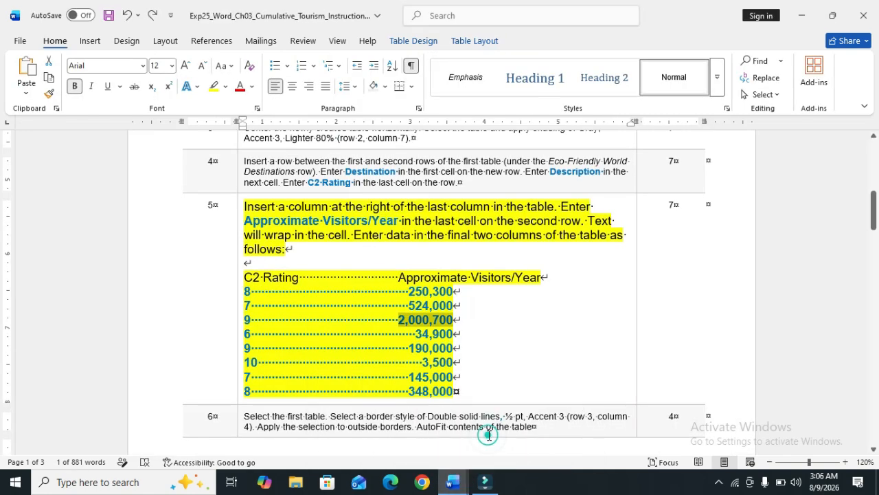
left_click(452, 481)
left_click(405, 437)
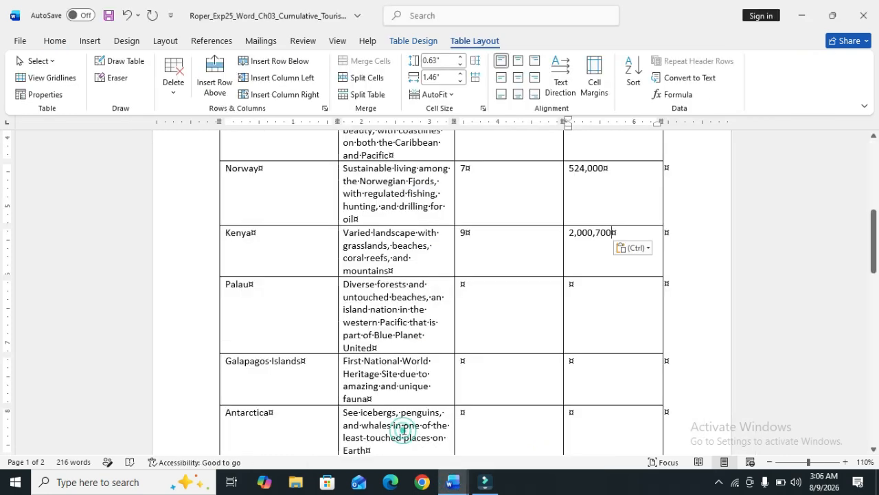
left_click(462, 285)
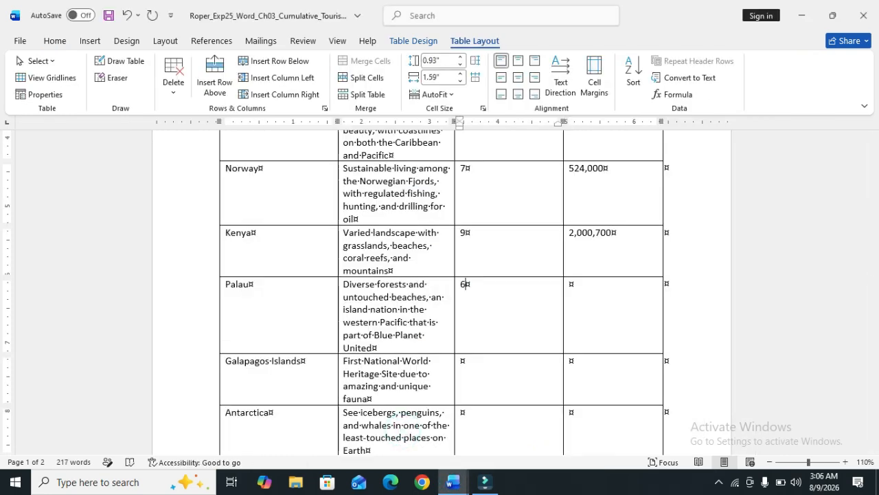
Step: Copy 34,900 from the step 5 instruction into Palau's Approximate Visitors/Year cell in the flyer, keeping text only
left_click(453, 482)
left_click(489, 431)
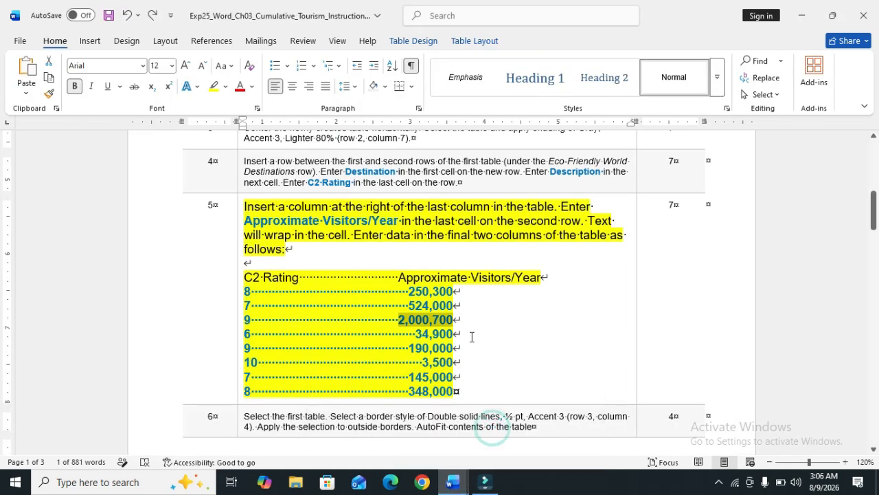
left_click_drag(452, 334, 420, 334)
key("ctrl+c")
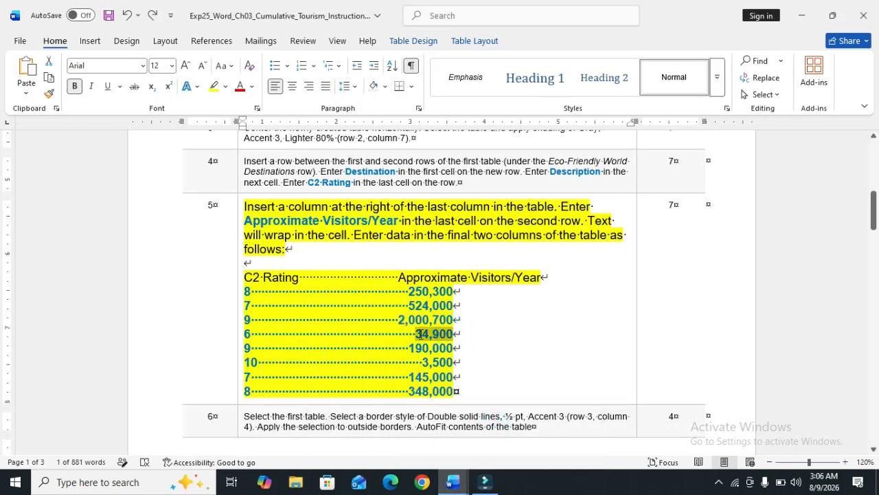
left_click(453, 482)
left_click(427, 443)
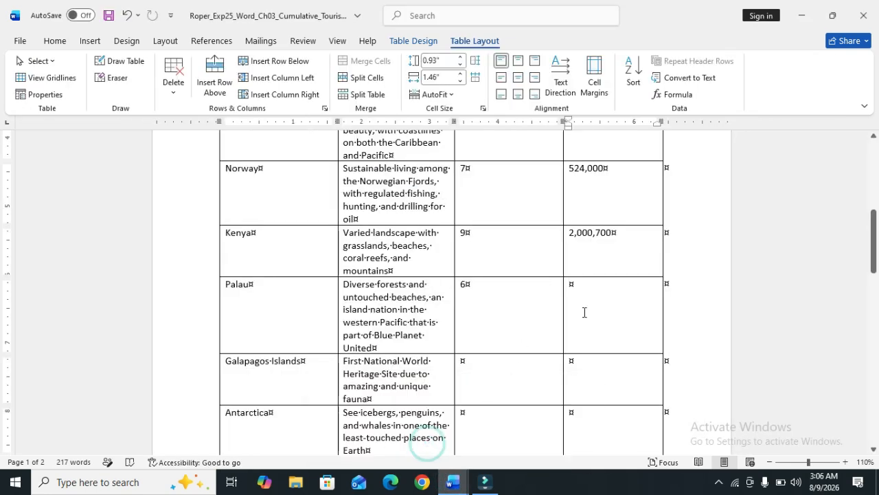
left_click(575, 291)
key("ctrl+v")
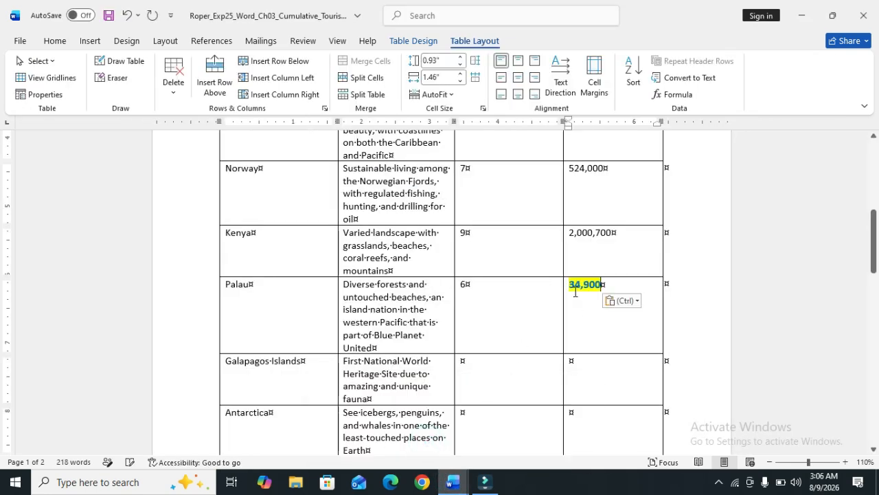
left_click(625, 301)
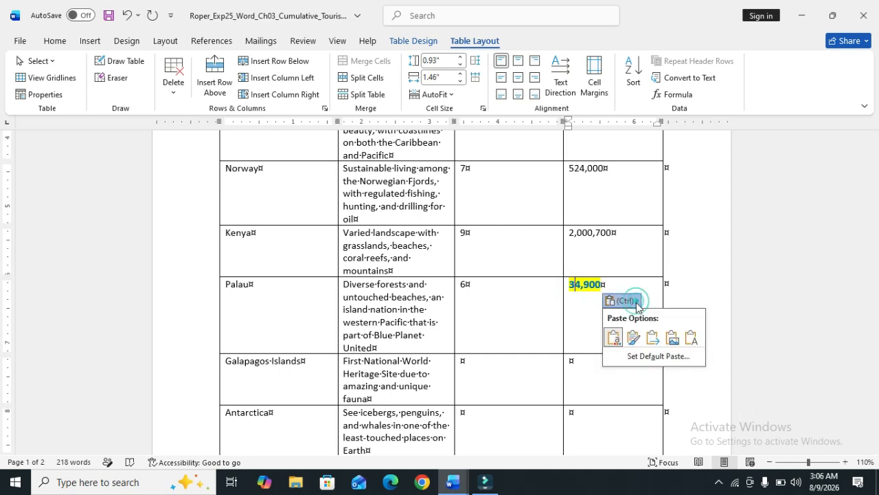
left_click(693, 338)
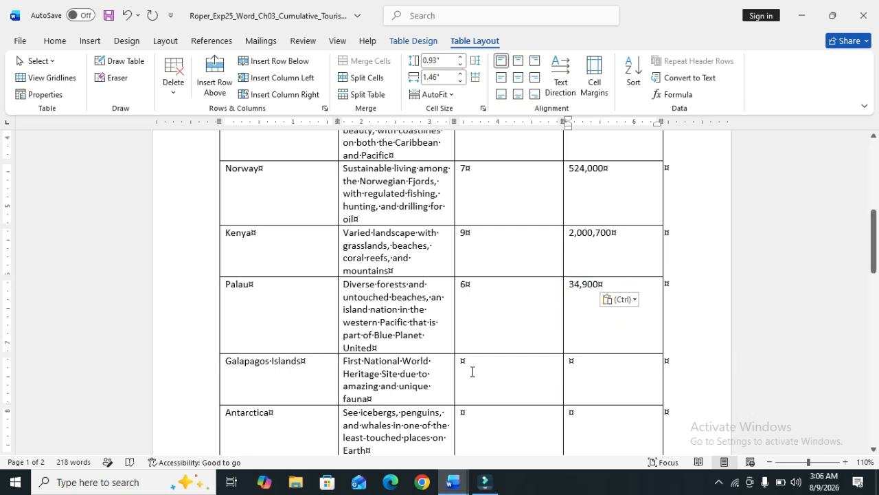
Step: Check the fifth C2 Rating value in the step 5 instruction and enter 9 in the Galapagos Islands' C2 Rating cell in the flyer
left_click(453, 482)
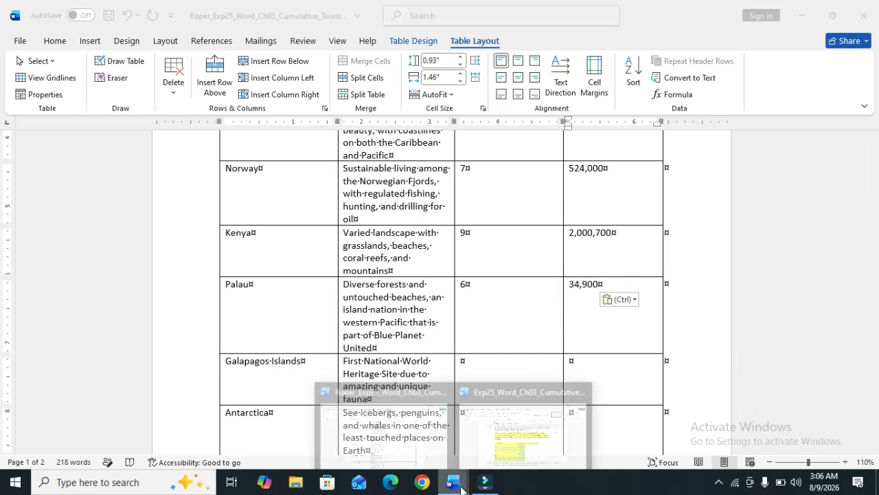
left_click(473, 445)
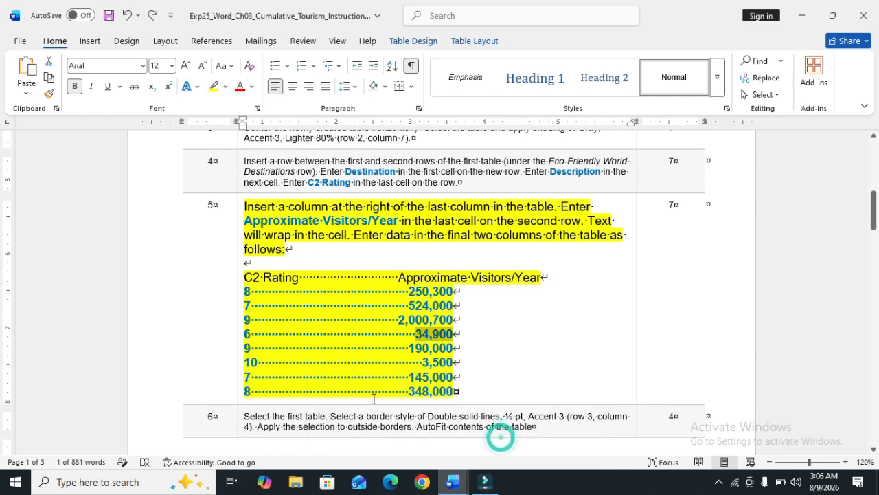
left_click(453, 482)
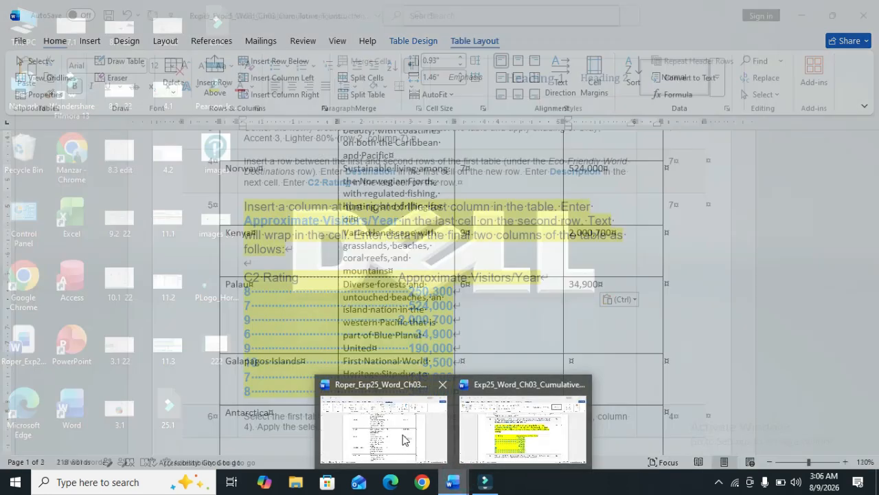
left_click(404, 440)
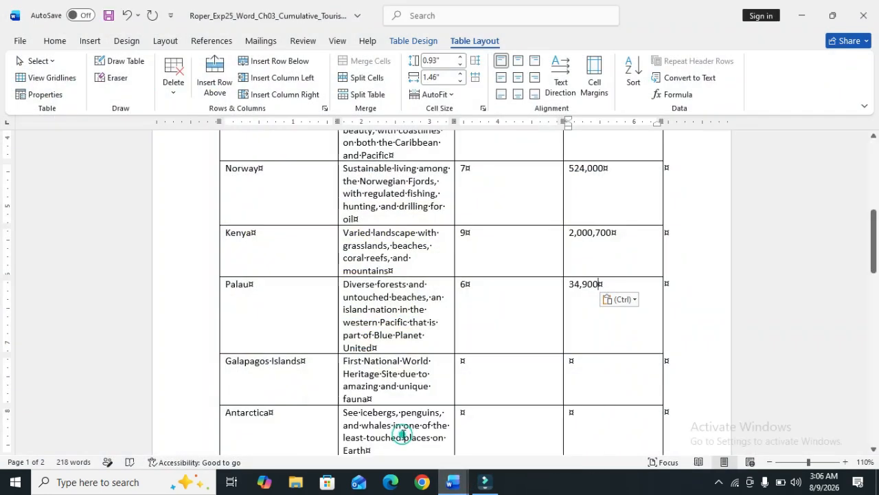
left_click(462, 361)
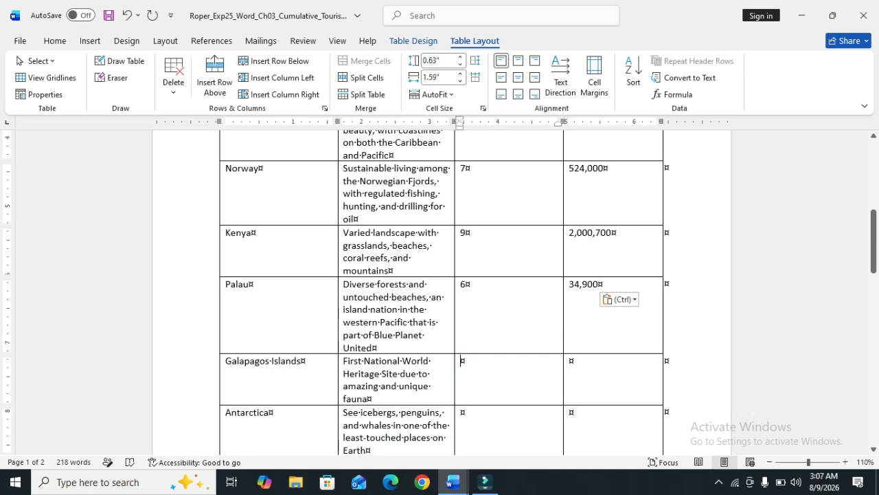
type("9")
key("Tab")
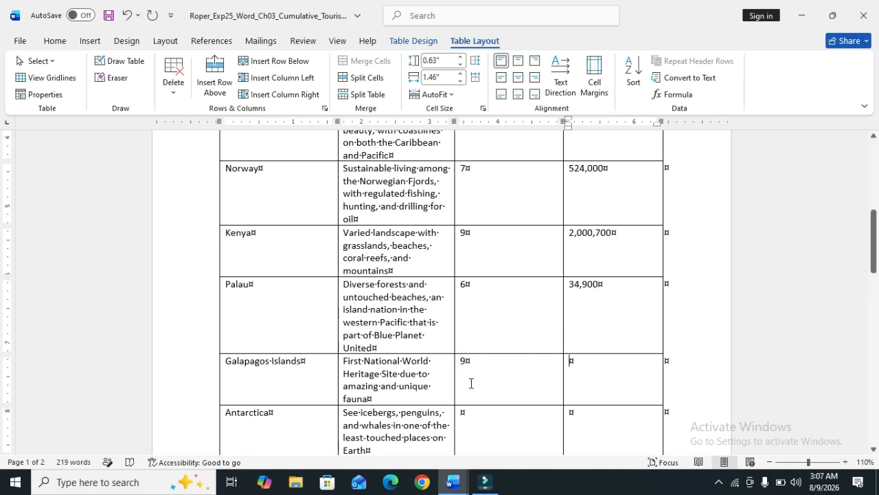
Step: Copy 190,000 from the step 5 instruction into the Galapagos Islands' Approximate Visitors/Year cell in the flyer, keeping text only
left_click(452, 482)
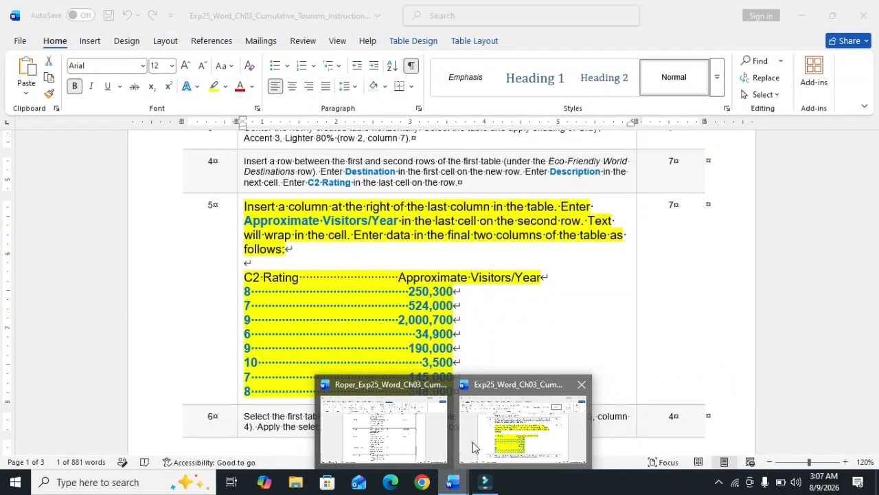
left_click(473, 441)
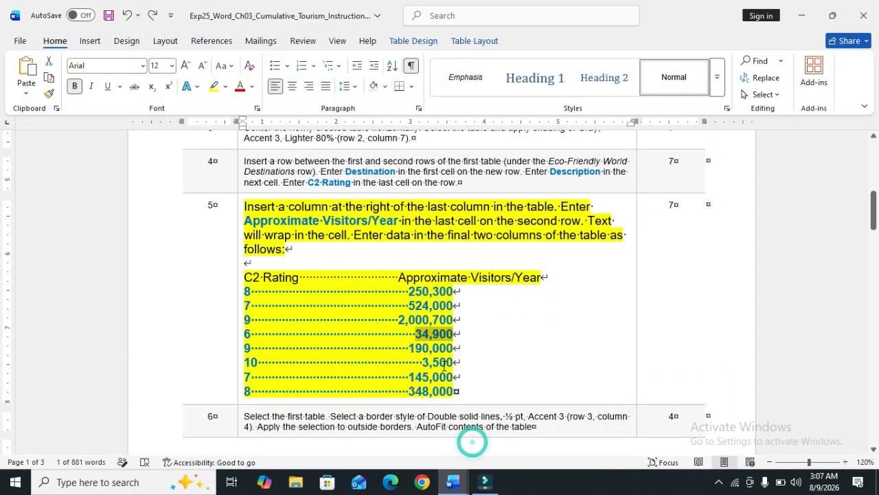
left_click_drag(450, 347, 409, 348)
key("ctrl+c")
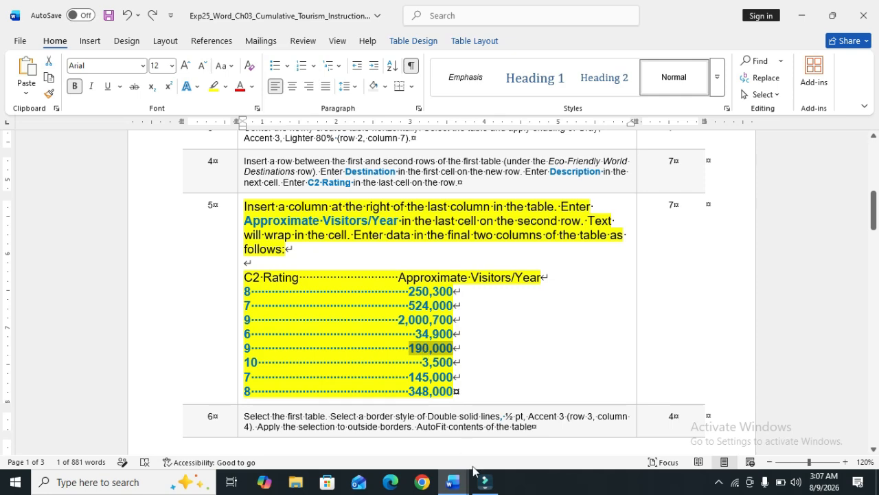
left_click(453, 481)
left_click(410, 438)
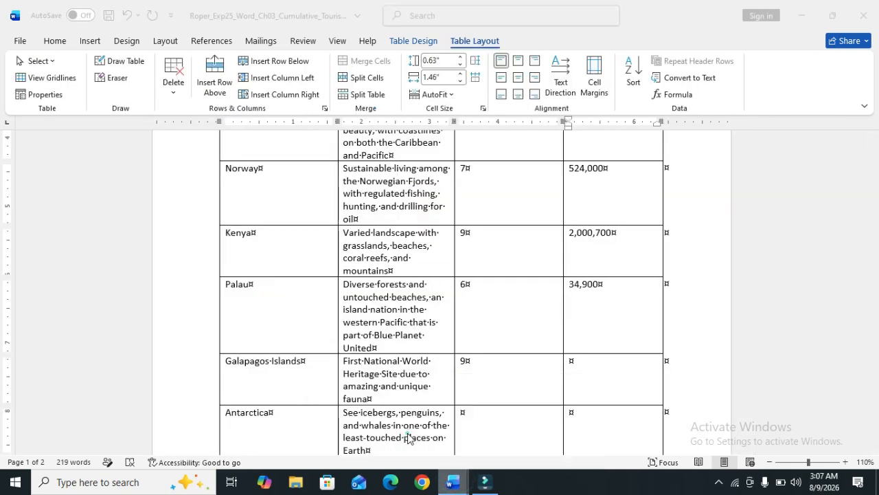
key("ctrl+v")
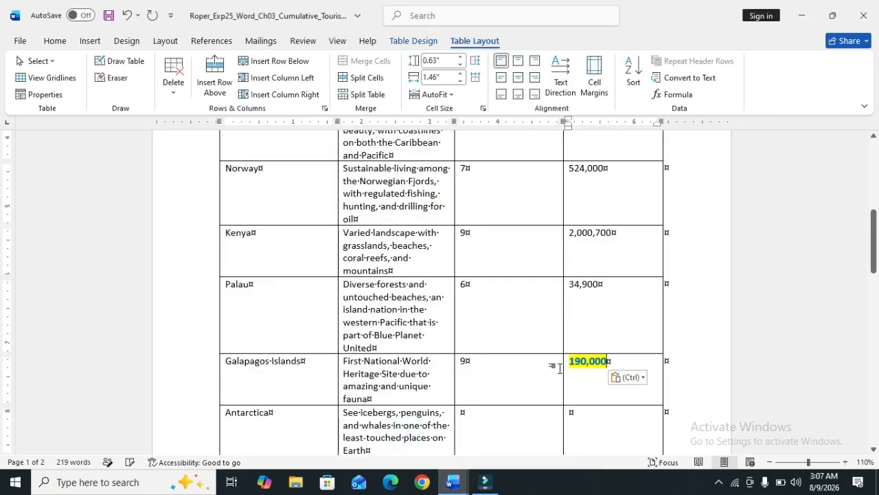
left_click(645, 379)
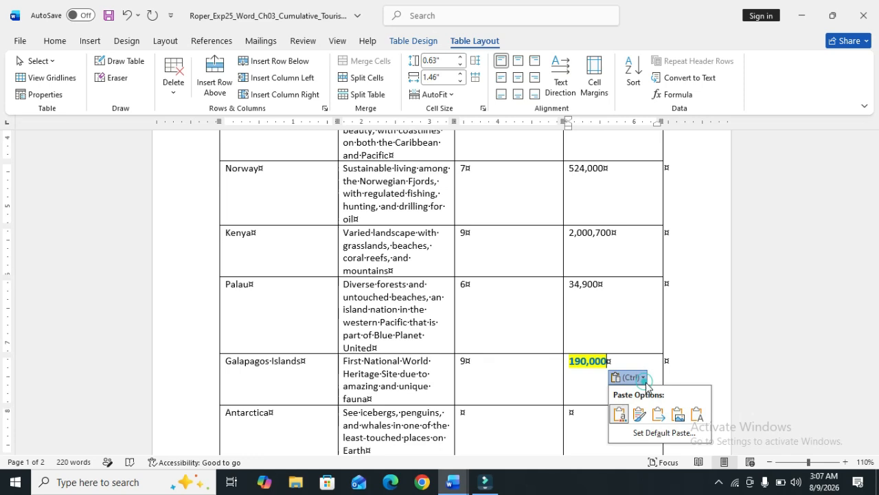
left_click(697, 414)
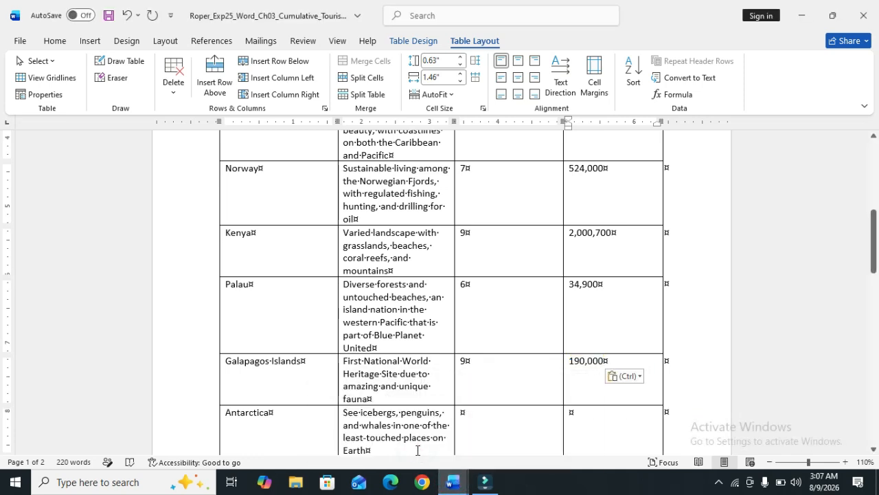
Step: Check the sixth C2 Rating value in the step 5 instruction and enter 10 in Antarctica's C2 Rating cell in the flyer
left_click(452, 482)
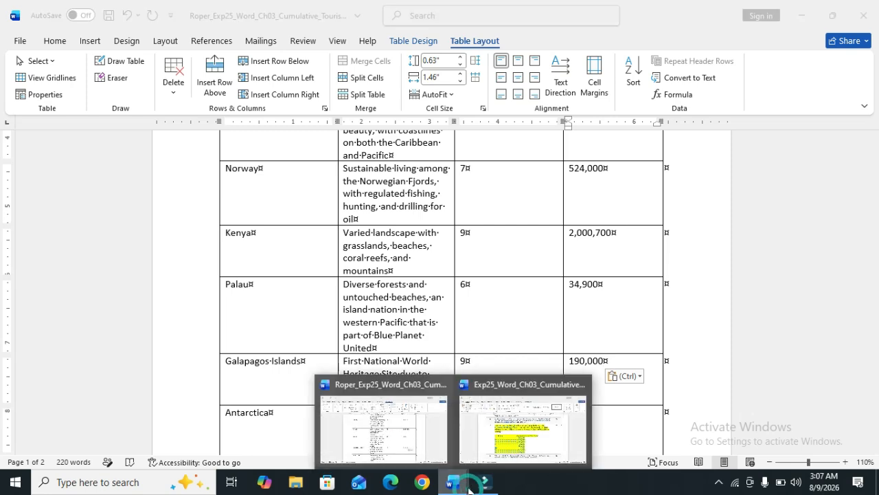
left_click(521, 441)
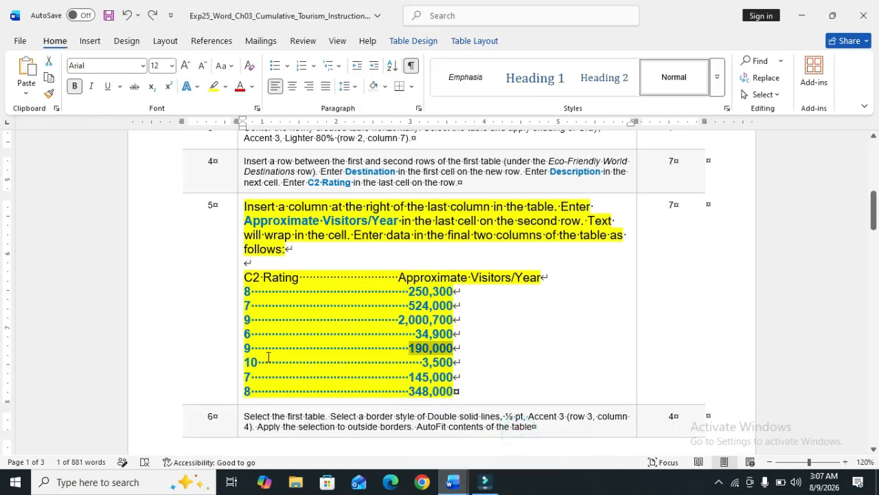
left_click(465, 475)
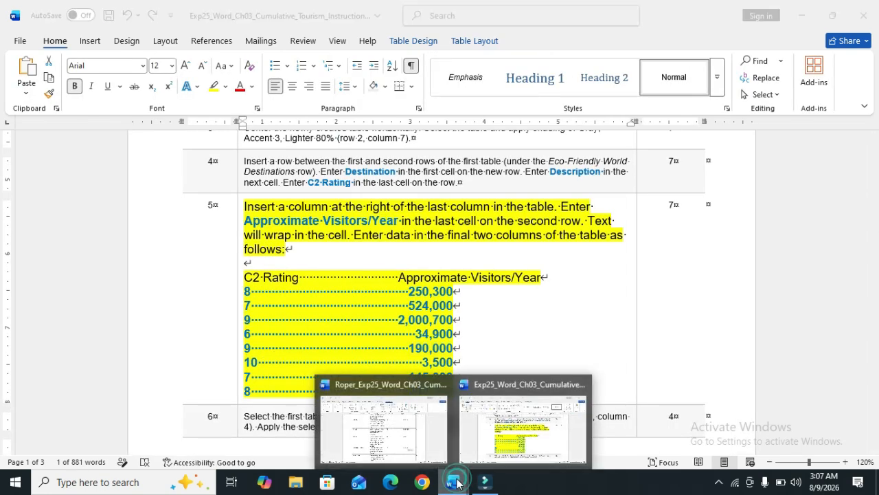
left_click(413, 453)
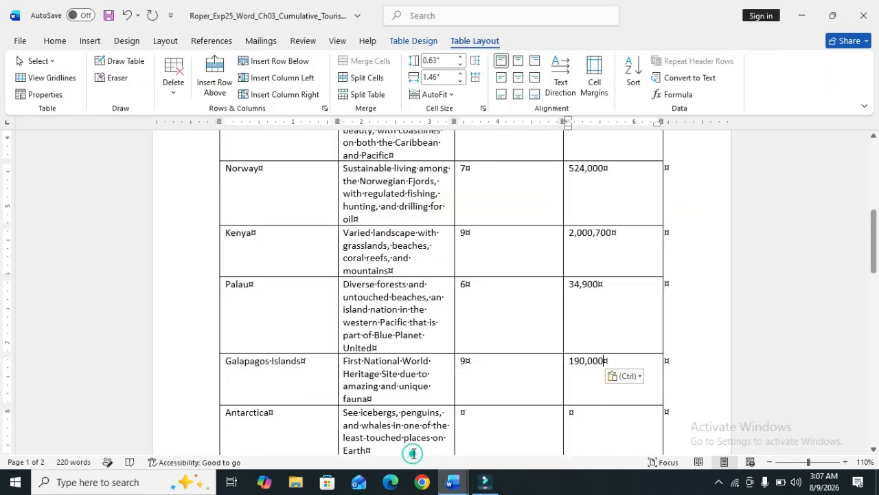
left_click(457, 413)
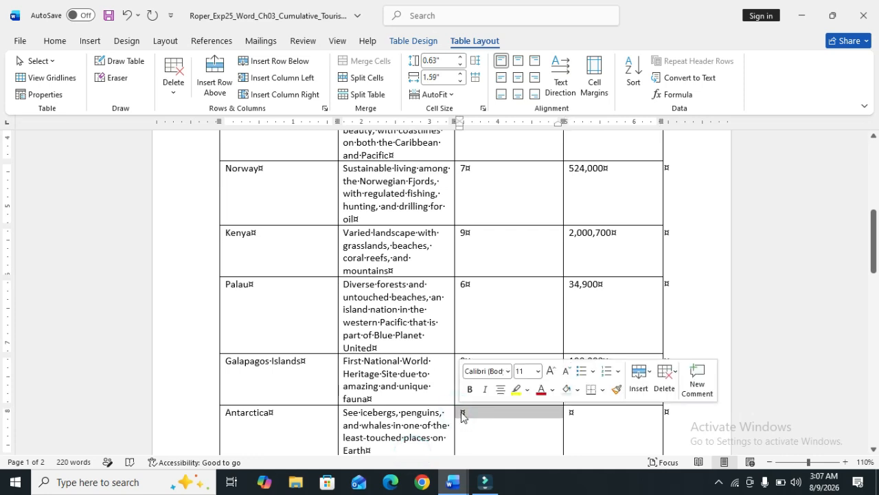
left_click(456, 408)
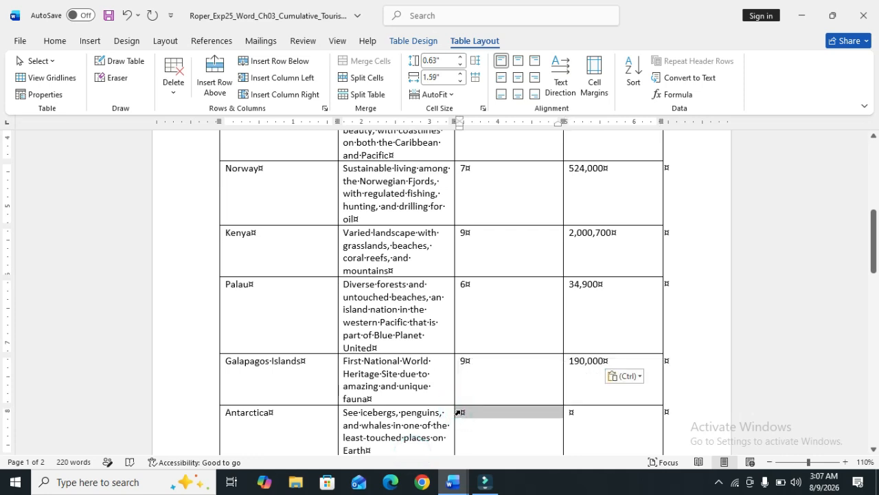
left_click(472, 424)
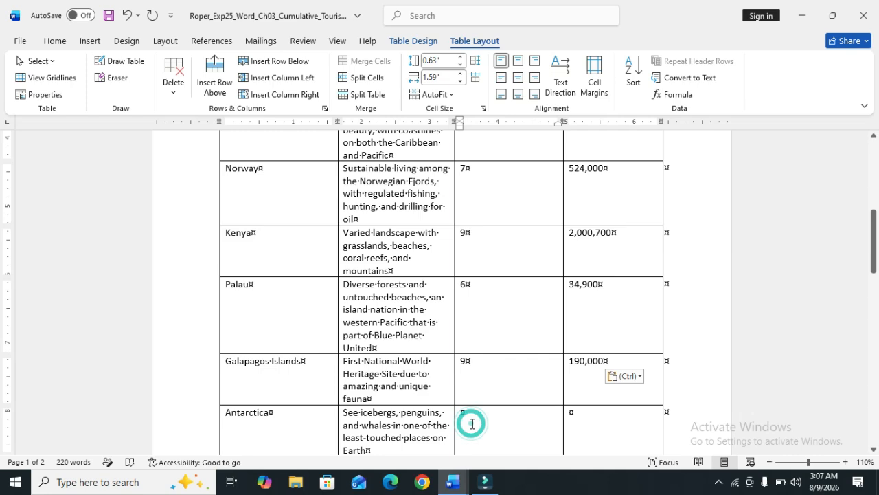
type("10¤")
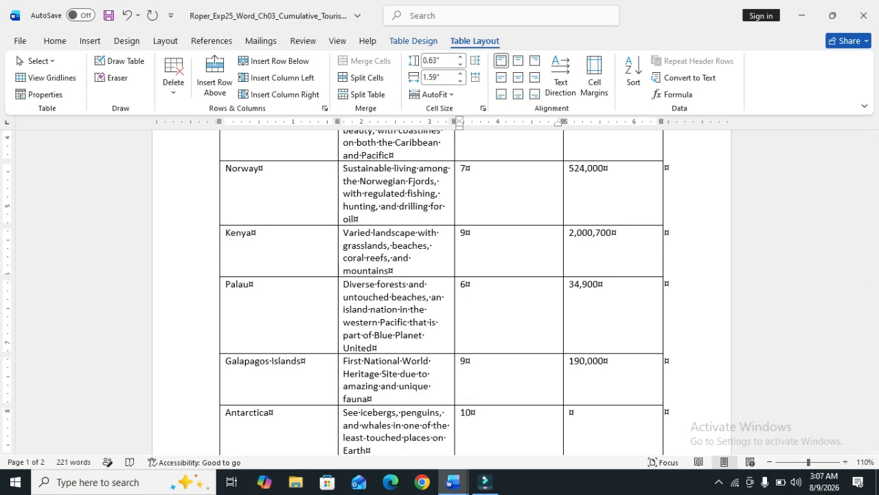
Step: Copy 3,500 from the step 5 instruction into Antarctica's Approximate Visitors/Year cell in the flyer, keeping text only
left_click(462, 484)
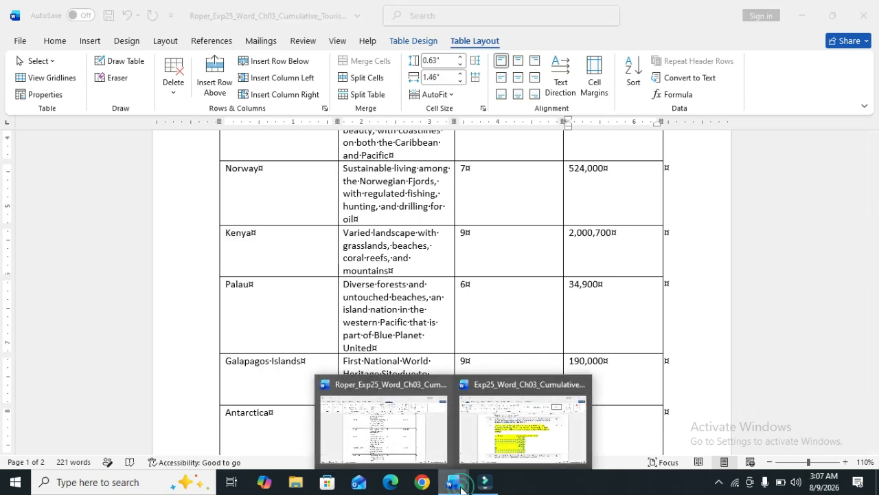
left_click(501, 442)
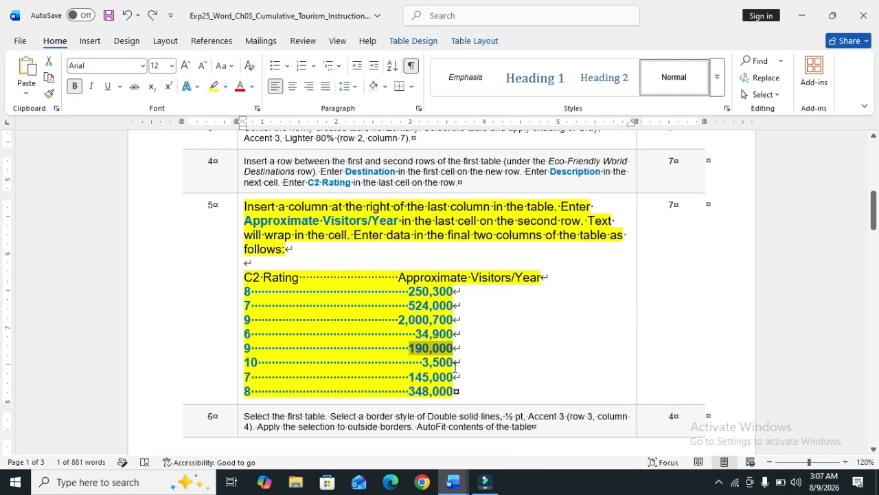
left_click_drag(453, 362, 423, 362)
key("ctrl+c")
left_click(452, 482)
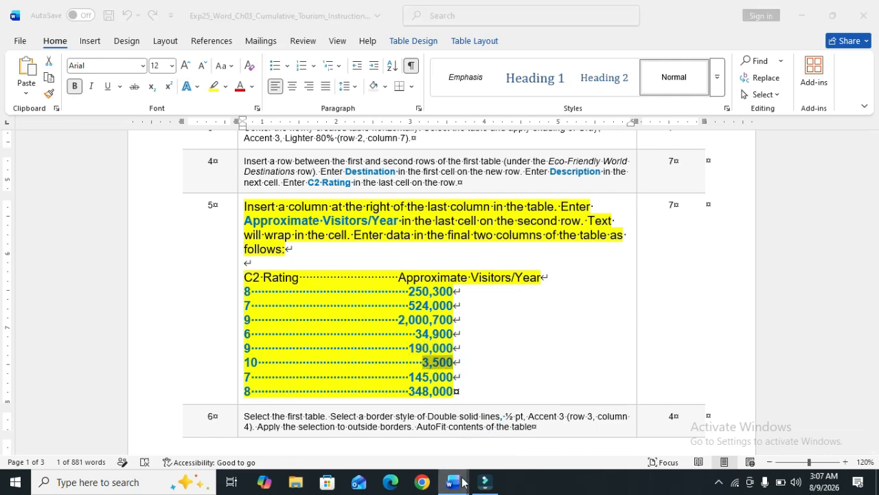
left_click(414, 441)
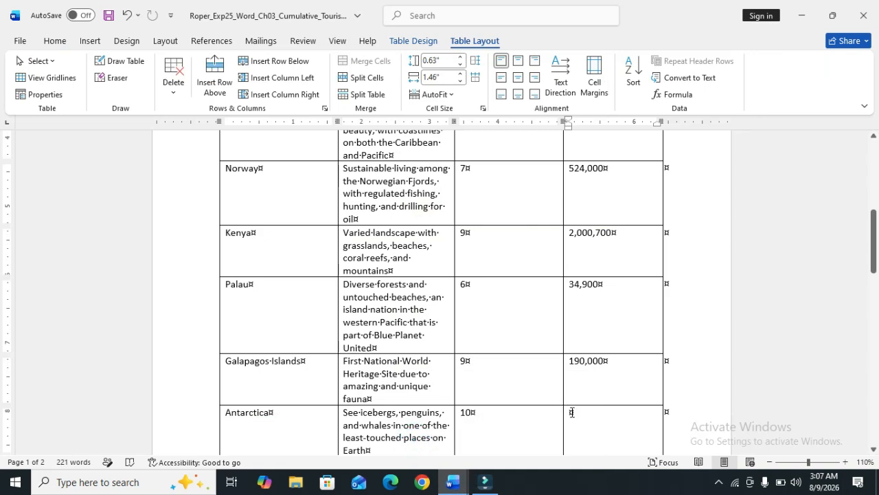
left_click(573, 413)
type("v")
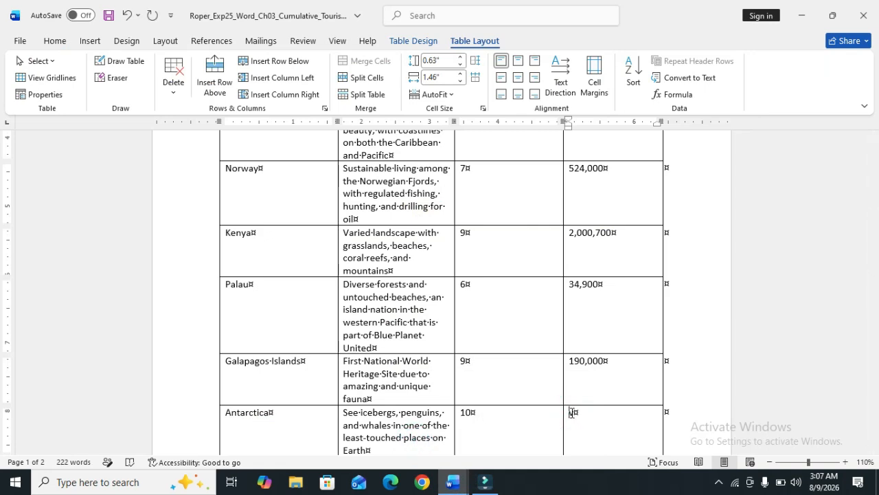
left_click(571, 413)
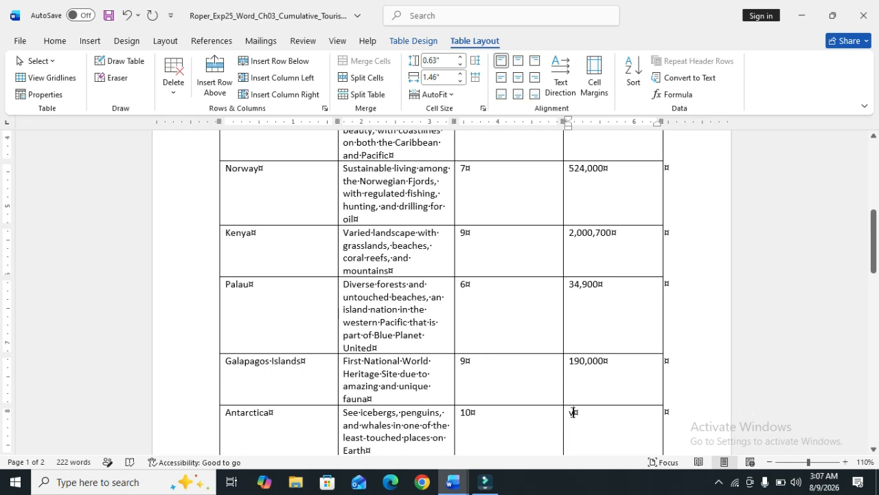
left_click(573, 412)
key("BackSpace")
key("ctrl+v")
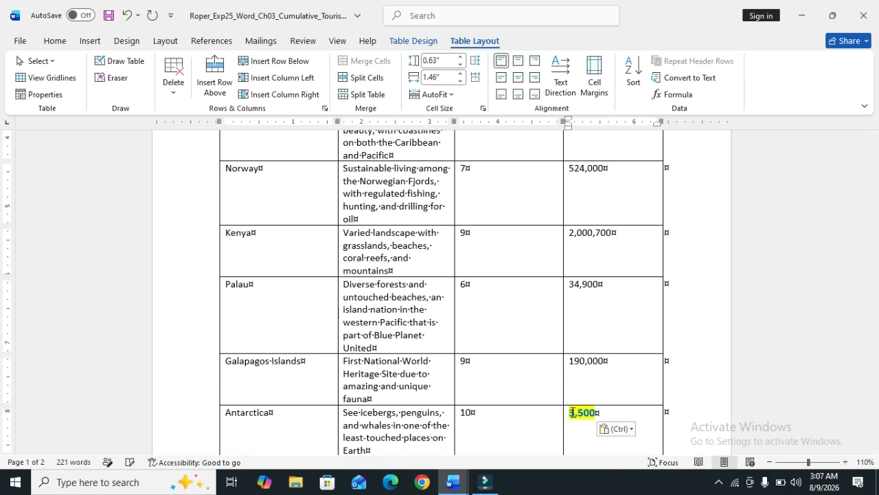
left_click(626, 429)
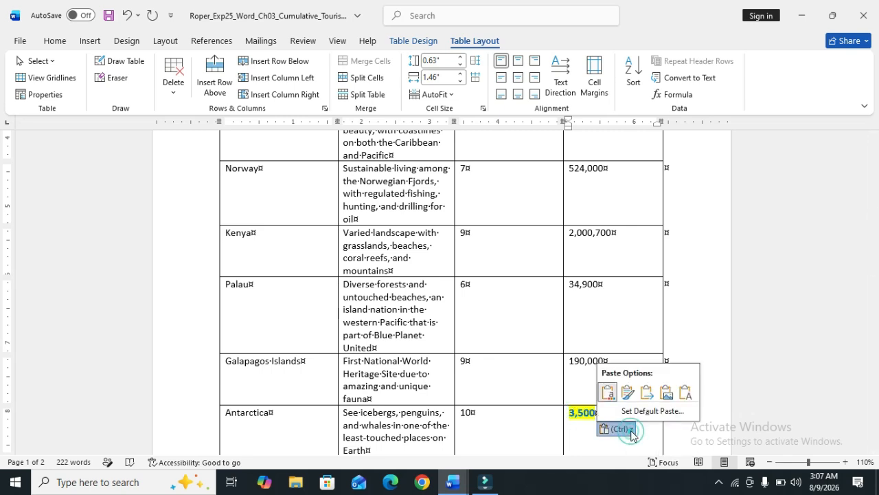
left_click(685, 392)
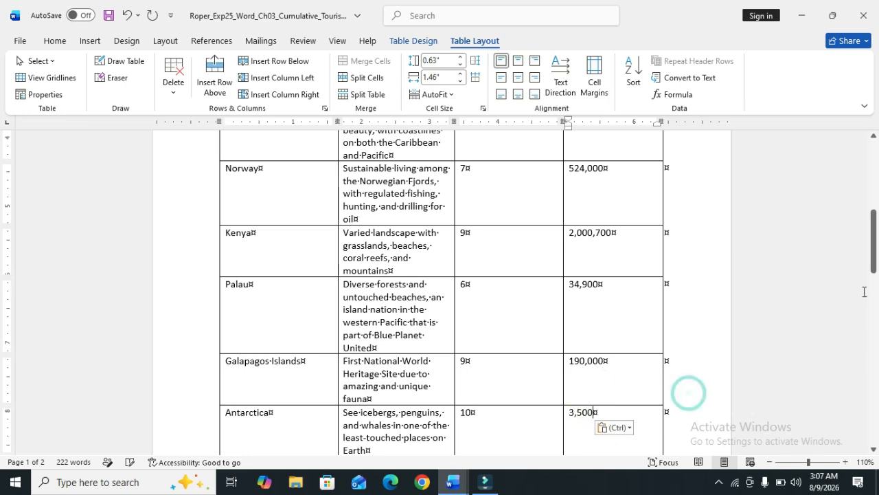
Step: Check the seventh C2 Rating value in the step 5 instruction and enter 7 in Iceland's C2 Rating cell in the flyer
left_click_drag(875, 247, 875, 318)
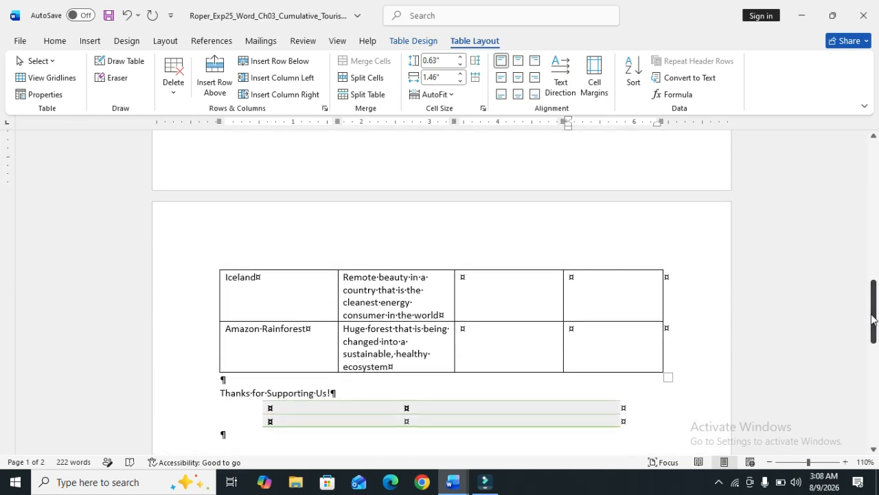
left_click(451, 489)
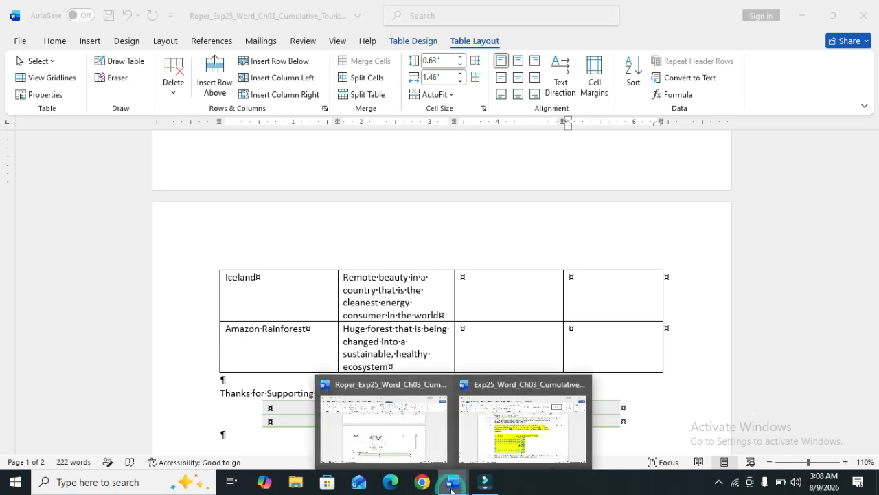
left_click(422, 448)
left_click(448, 477)
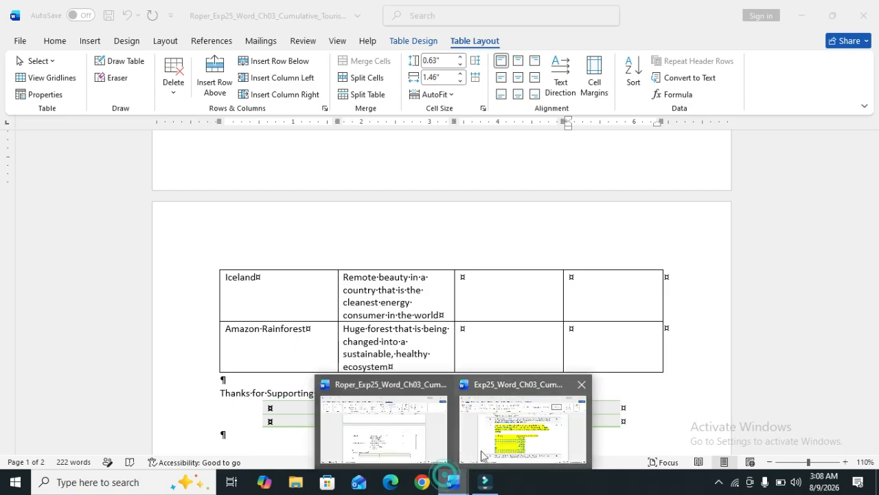
left_click(482, 452)
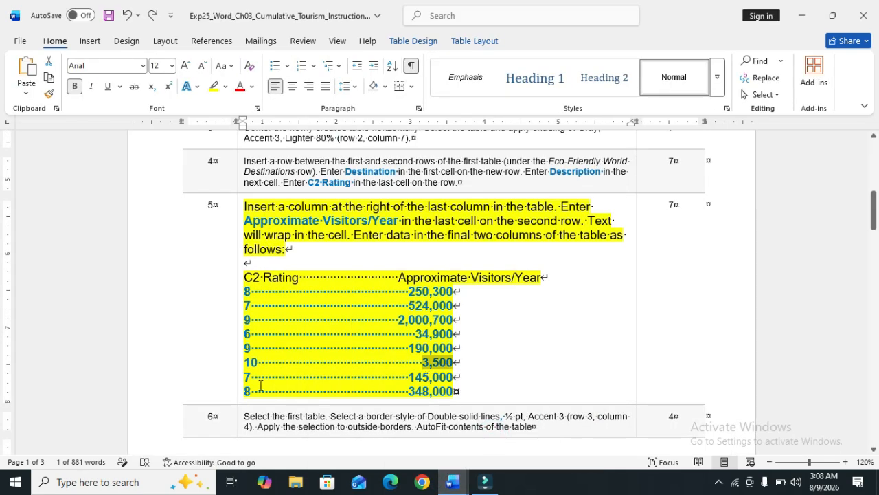
left_click(448, 477)
left_click(406, 446)
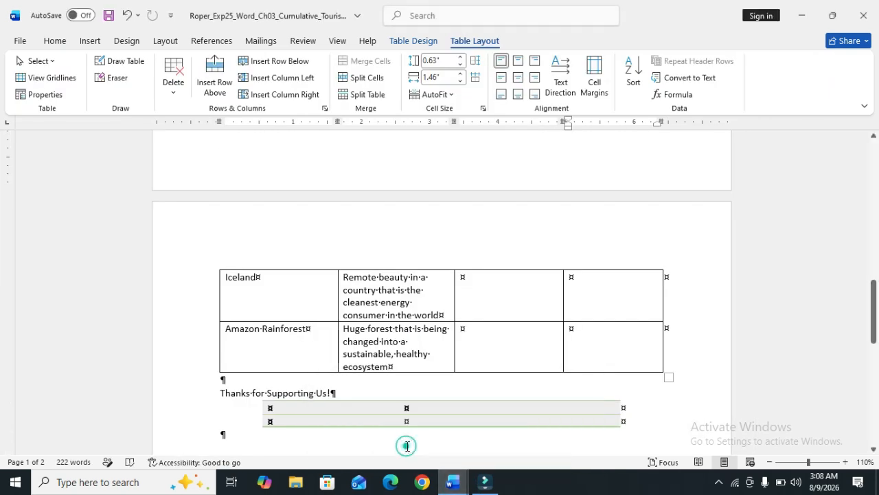
left_click(466, 283)
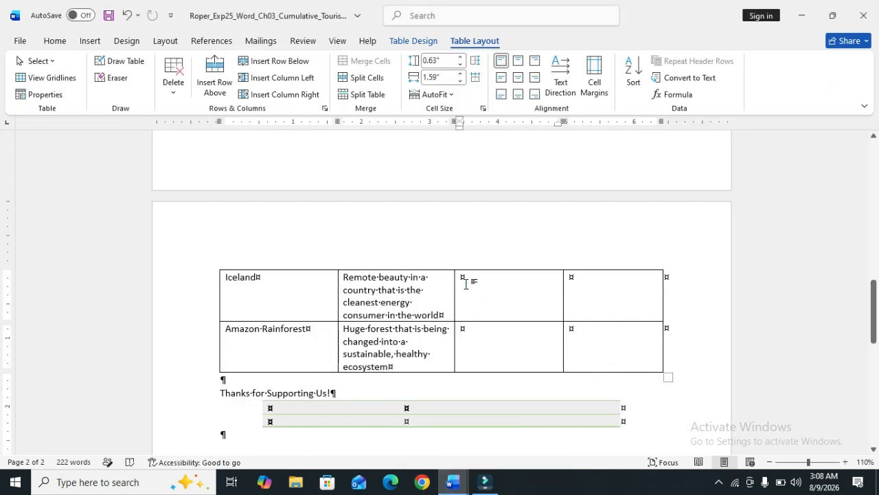
type("7")
key("Tab")
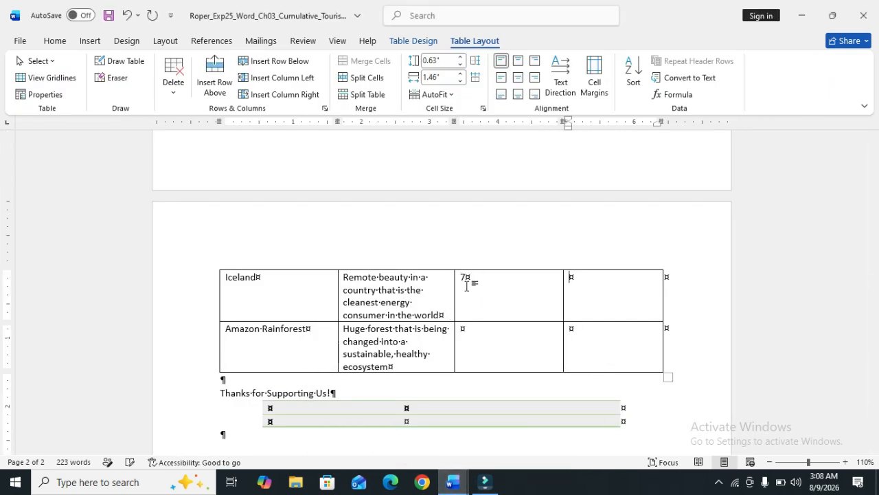
Step: Copy 145,000 from the step 5 instruction into Iceland's Approximate Visitors/Year cell in the flyer, keeping text only
left_click(460, 490)
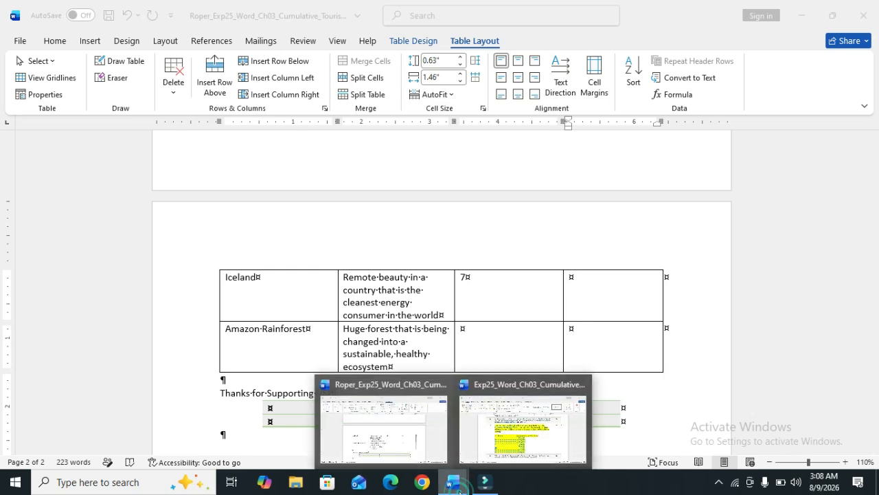
left_click(491, 438)
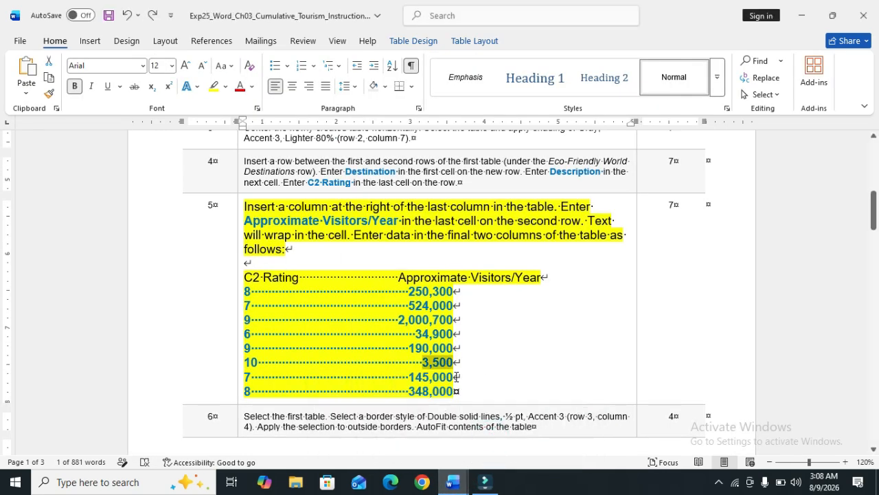
left_click_drag(449, 376, 417, 376)
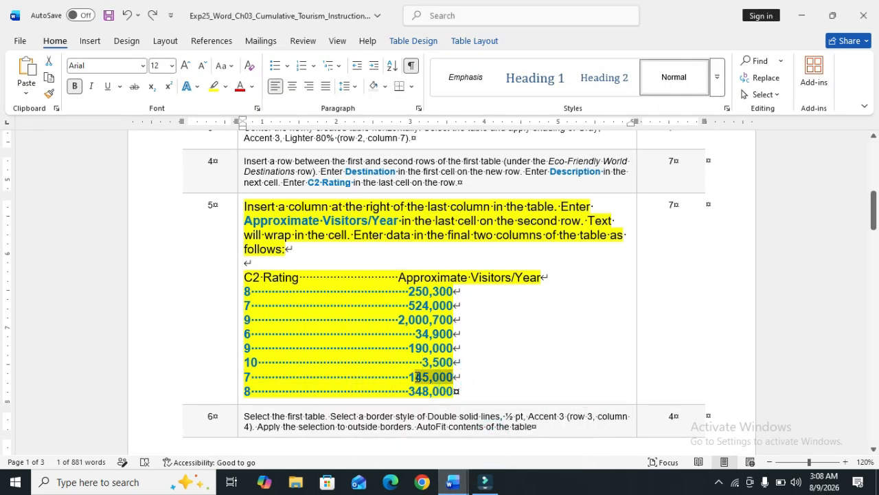
type("3,500")
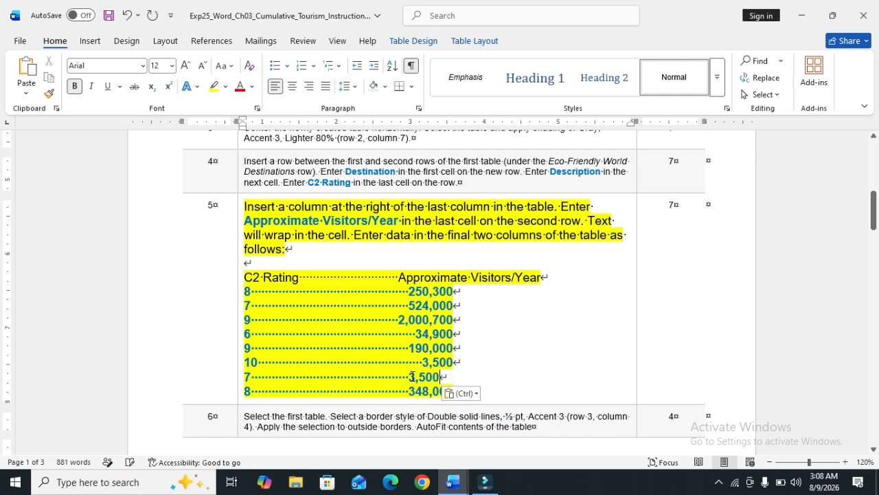
key("ctrl+z")
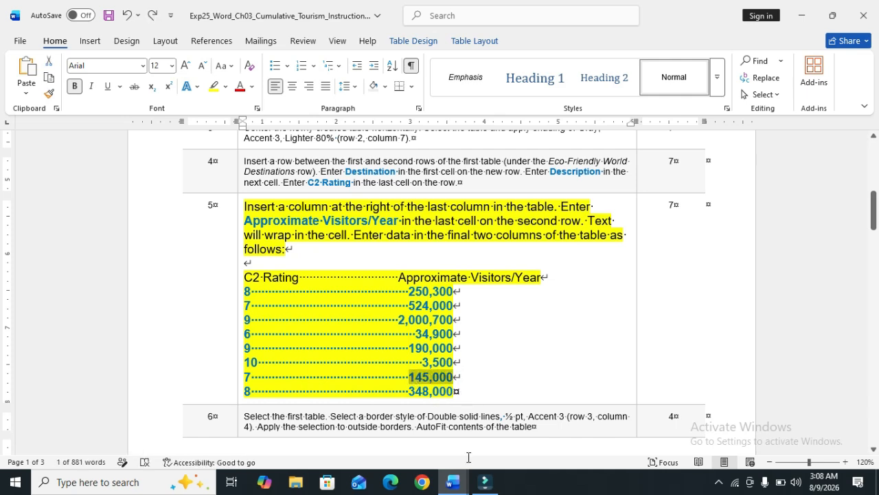
mouse_move(453, 482)
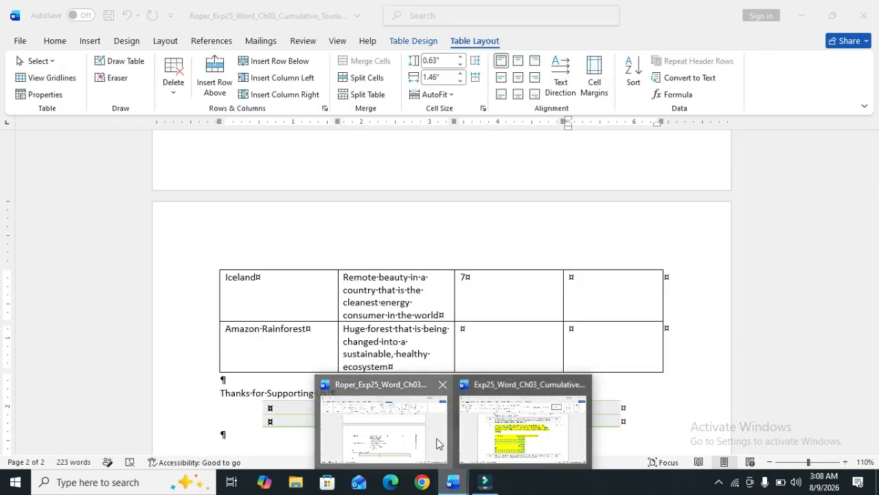
left_click(438, 443)
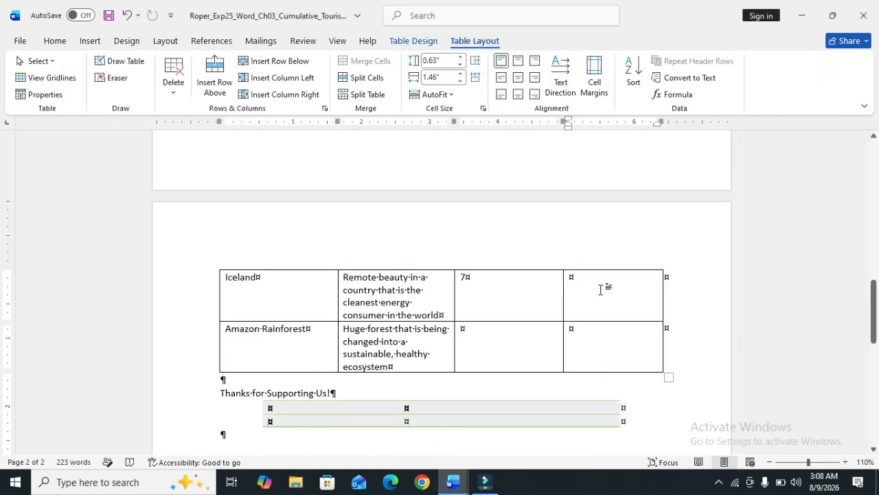
type("145,000")
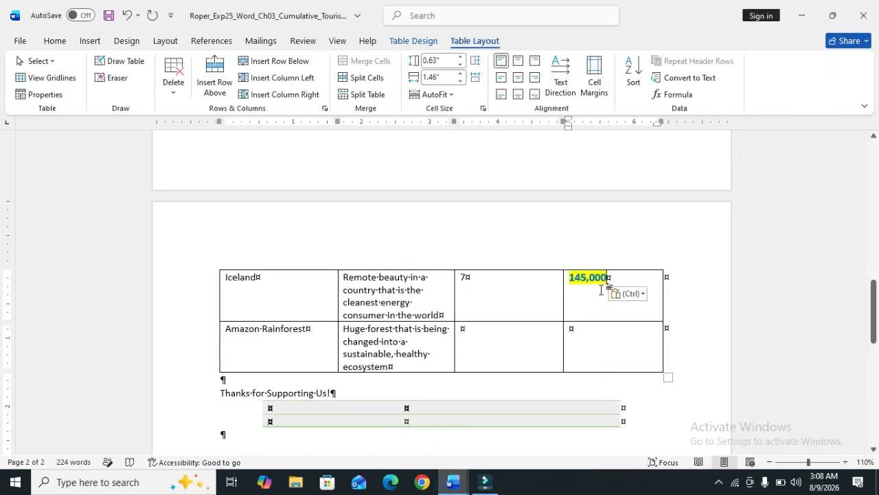
left_click(635, 294)
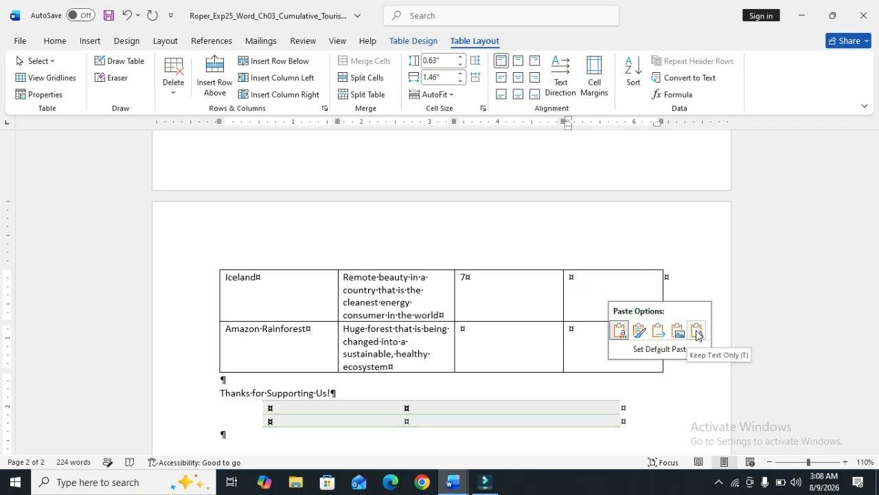
left_click(696, 332)
Step: Check the eighth C2 Rating value in the step 5 instruction and enter 8 in the Amazon Rainforest's C2 Rating cell in the flyer
left_click(457, 332)
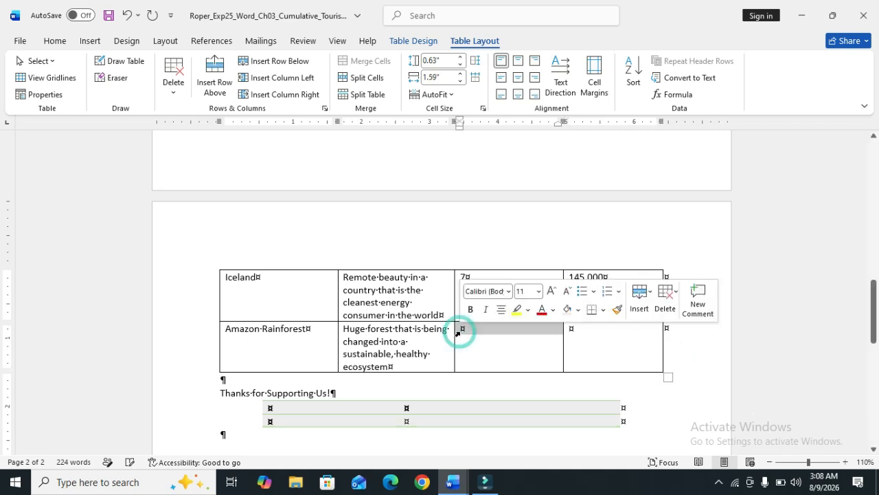
left_click(479, 355)
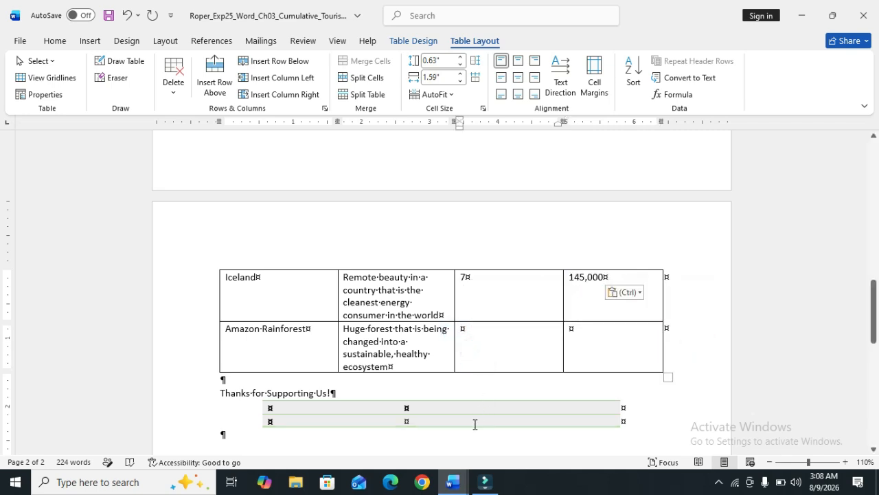
left_click(456, 475)
left_click(407, 446)
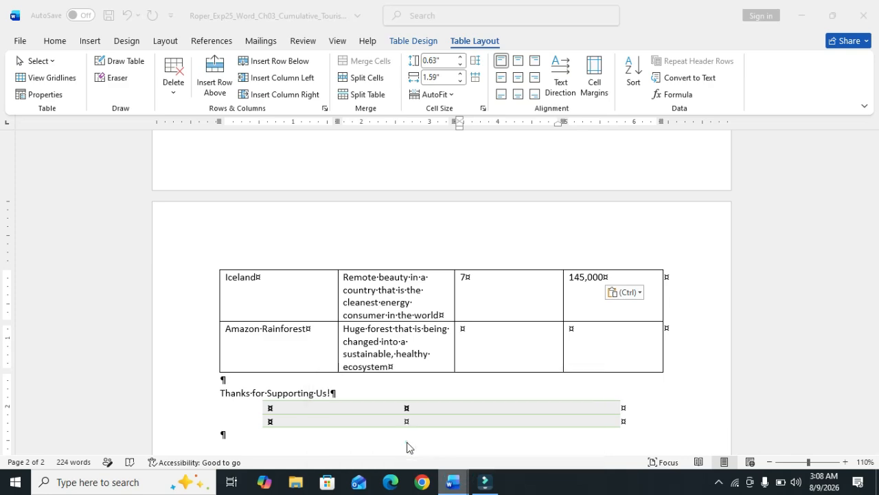
mouse_move(454, 482)
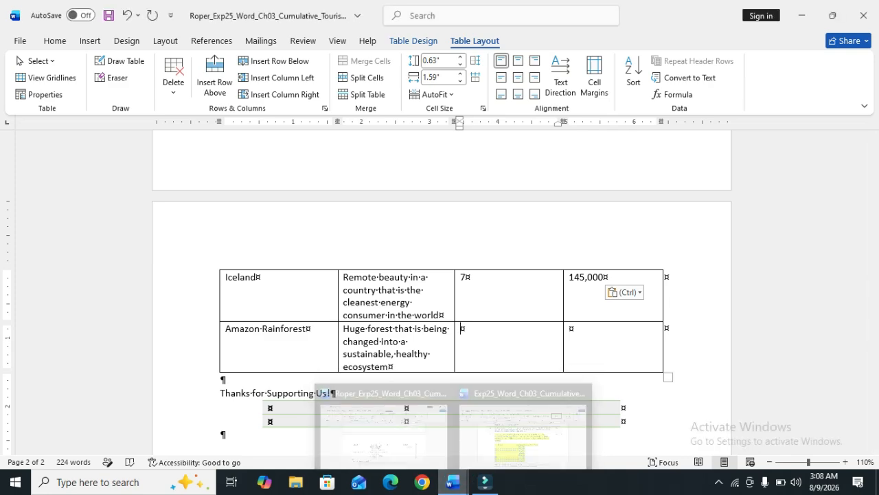
left_click(491, 455)
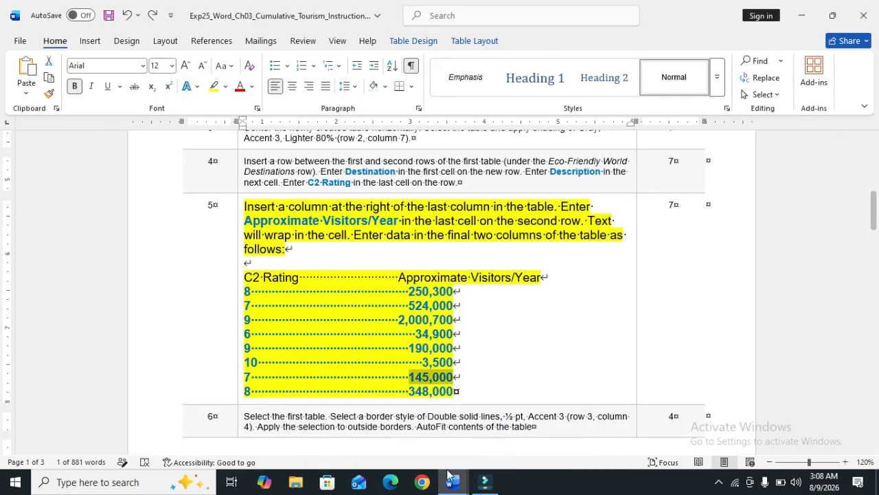
mouse_move(452, 479)
left_click(410, 432)
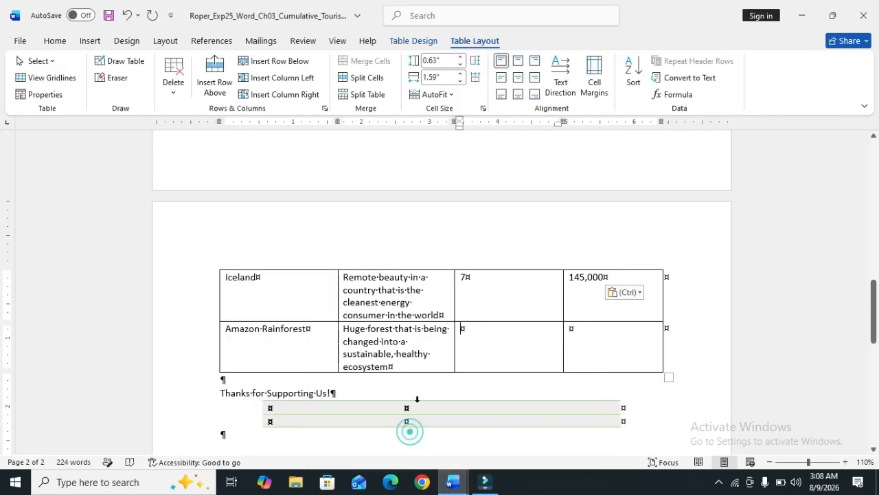
type("8")
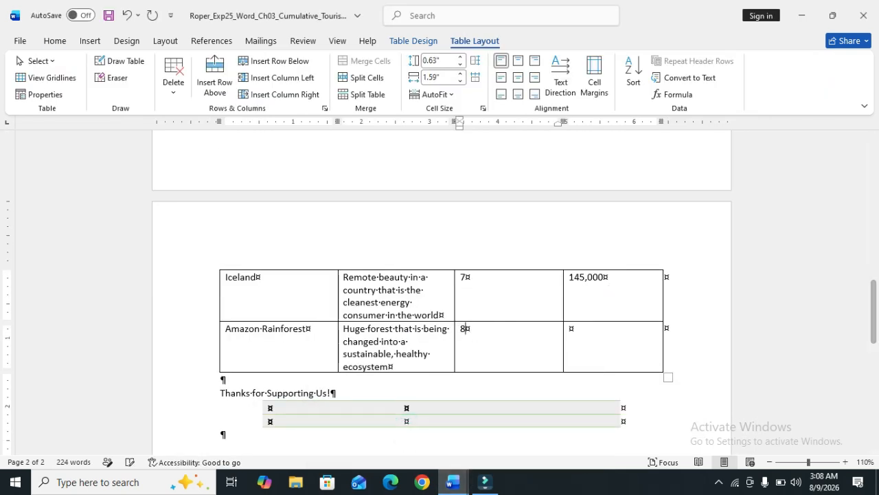
Step: Copy 348,000 from the step 5 instruction into the Amazon Rainforest's Approximate Visitors/Year cell in the flyer, keeping text only
left_click(459, 481)
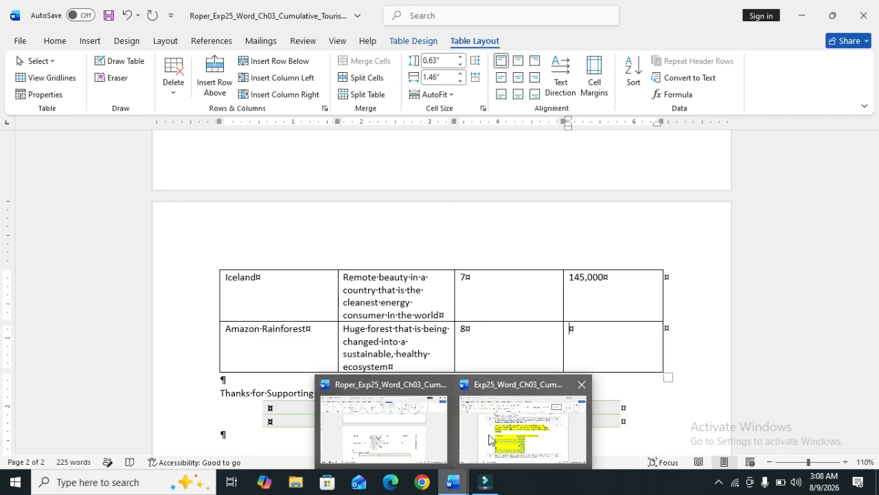
left_click(489, 438)
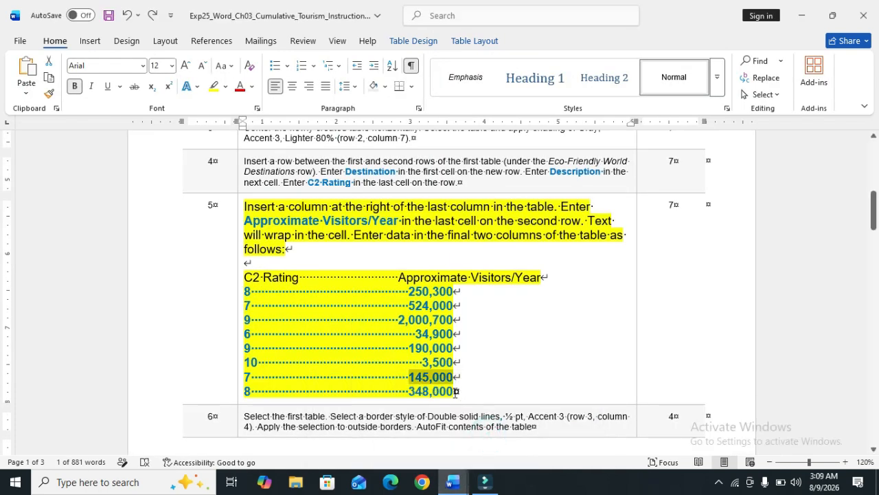
left_click_drag(455, 390, 417, 394)
key("ctrl+c")
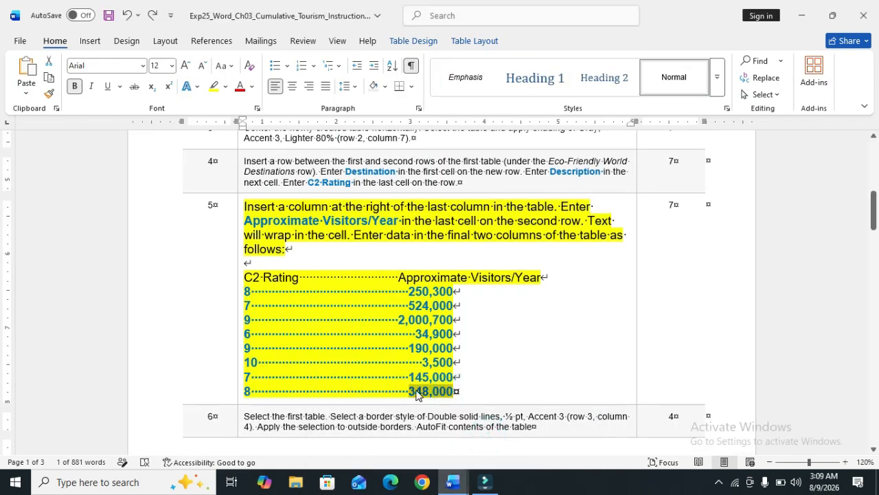
left_click(452, 481)
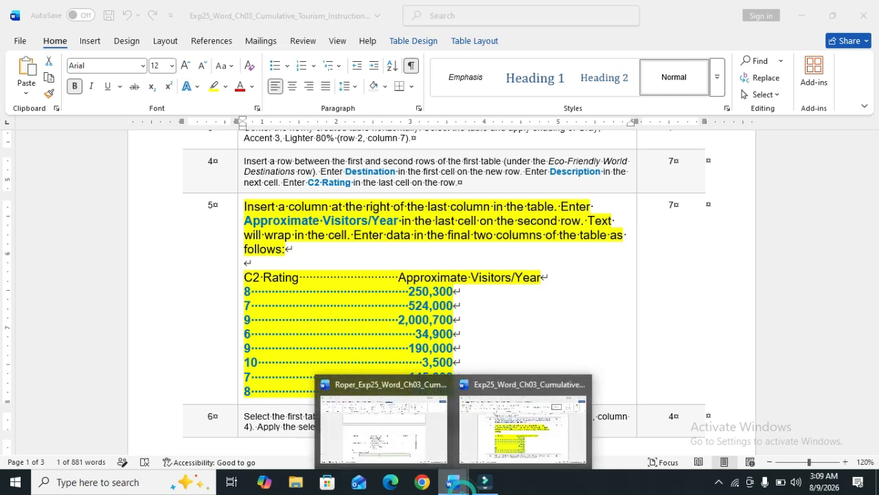
left_click(397, 434)
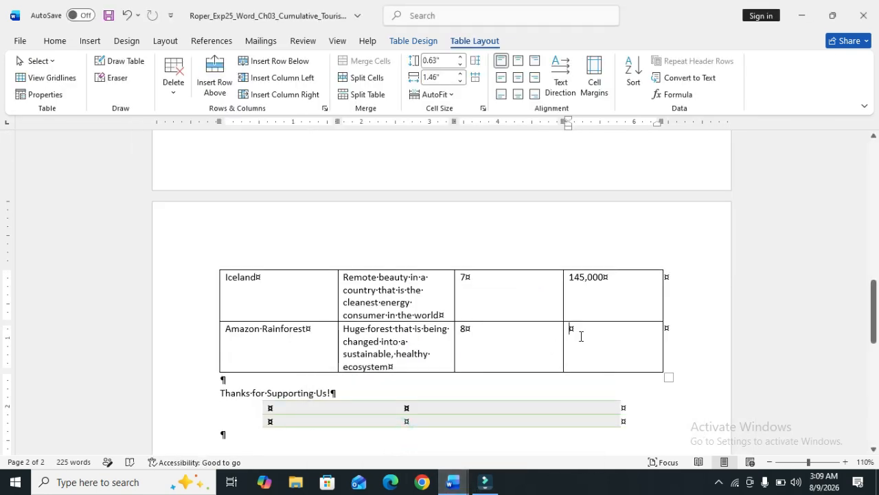
key("ctrl+v")
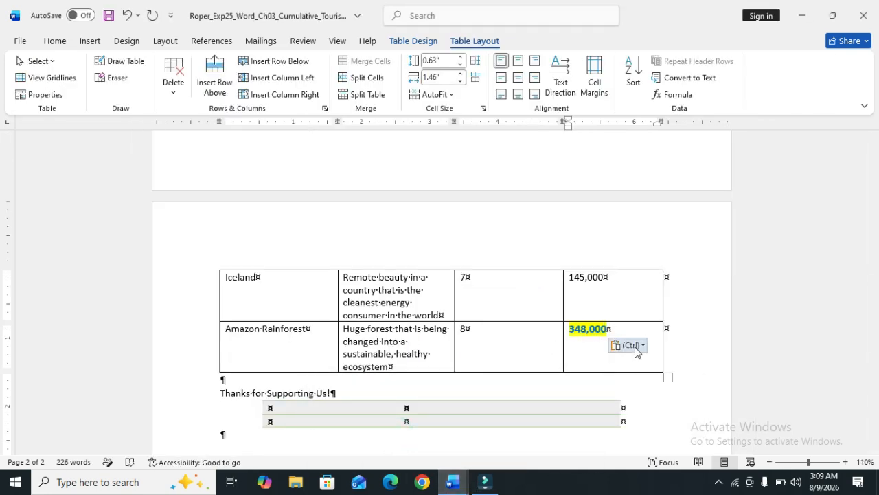
left_click(638, 345)
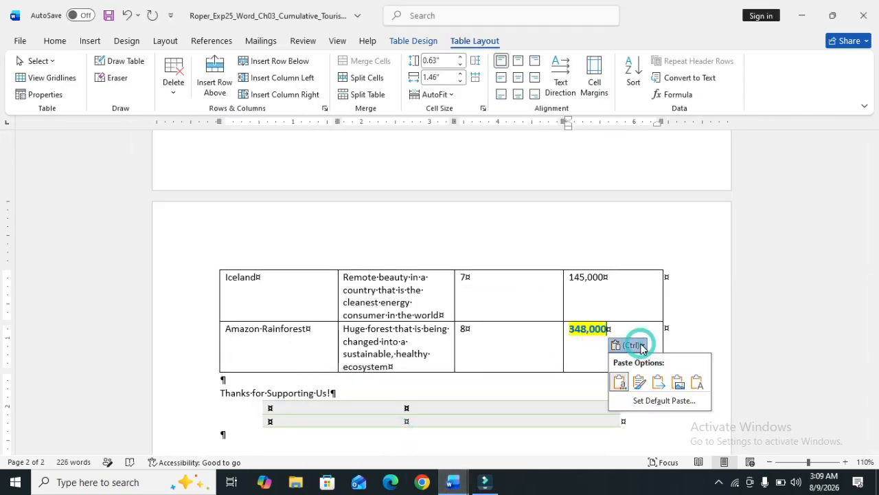
left_click(697, 382)
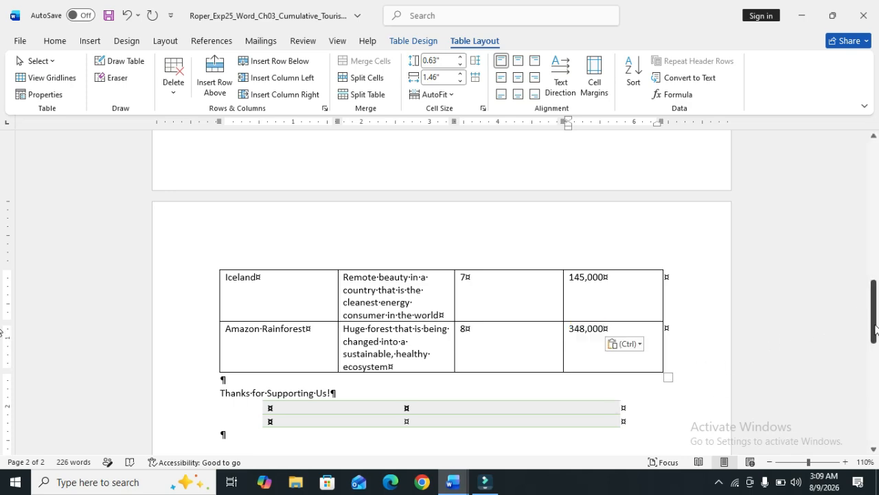
Step: Return to the instructions document and undo the font enlargement and yellow highlighting of the step 5 instruction
left_click_drag(877, 330, 874, 306)
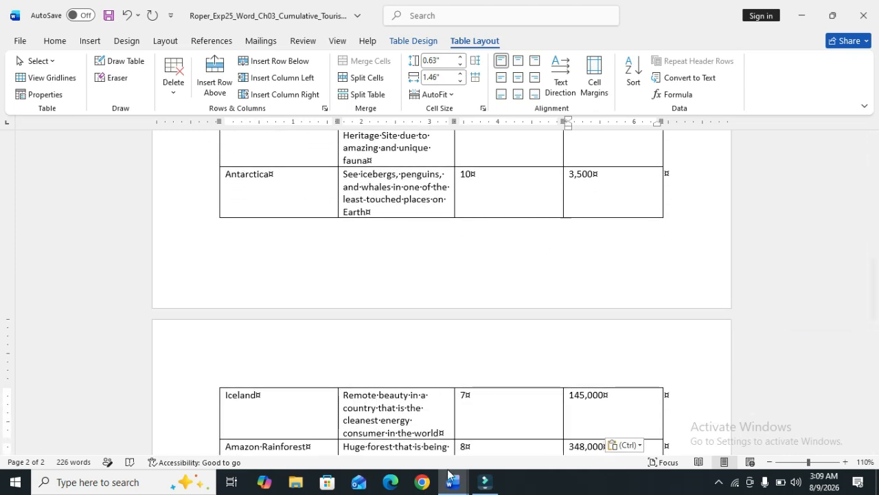
mouse_move(452, 482)
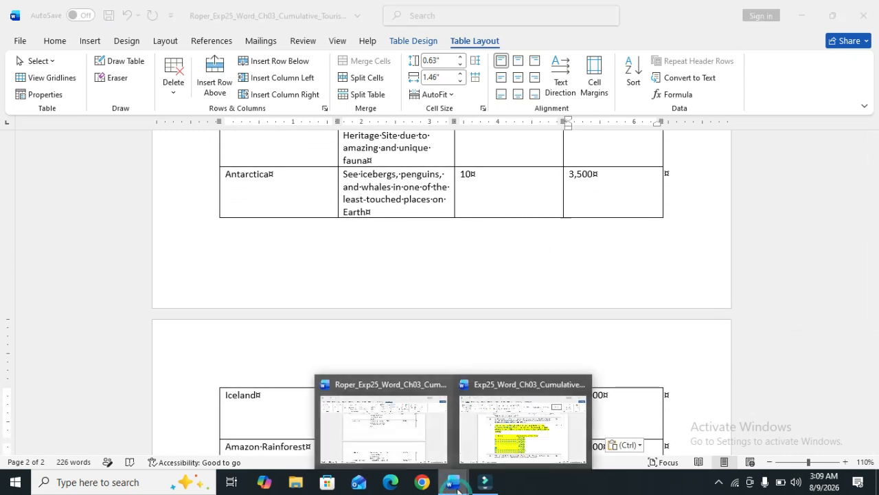
left_click(482, 454)
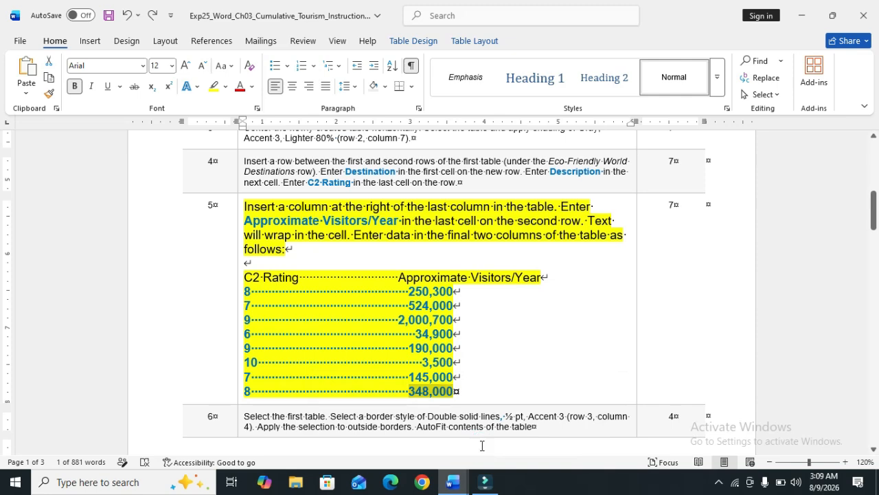
key("ctrl+z")
key("ctrl+z")
key("ctrl+z")
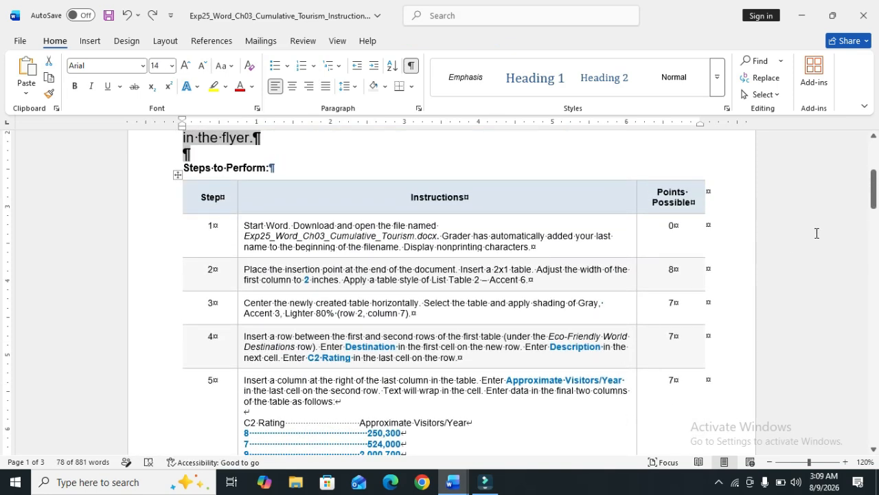
Step: Set the step 6 instruction to 12 pt with yellow highlighting, and select its phrase "Select the first table"
left_click_drag(874, 196, 831, 229)
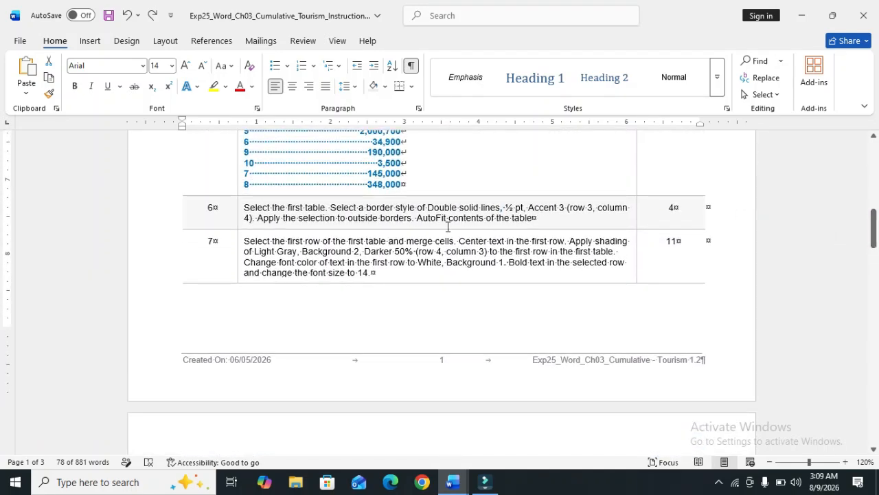
left_click(241, 210)
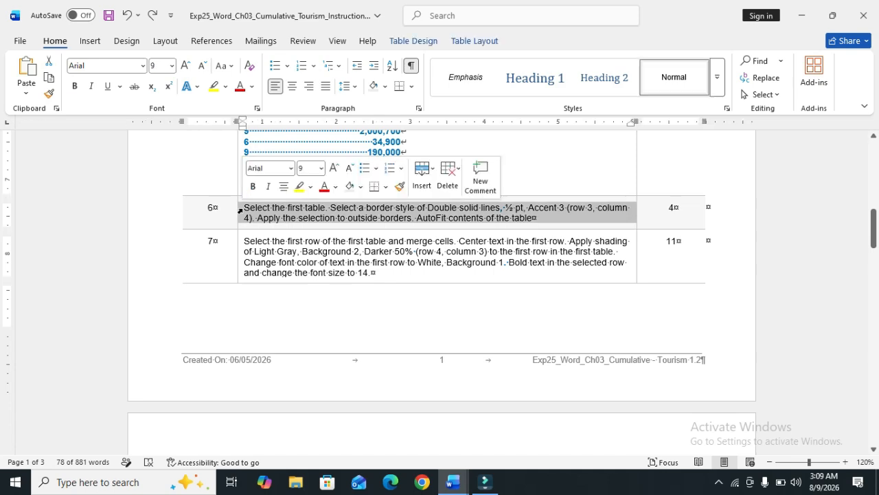
left_click(321, 168)
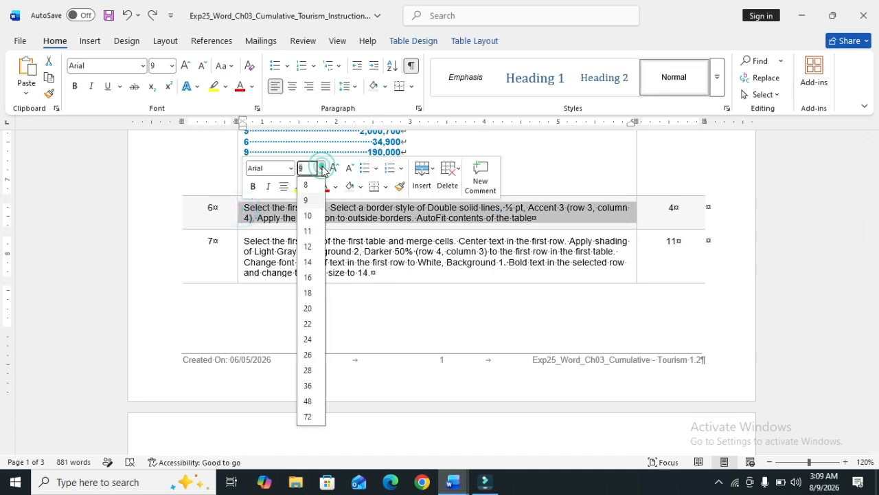
left_click(311, 248)
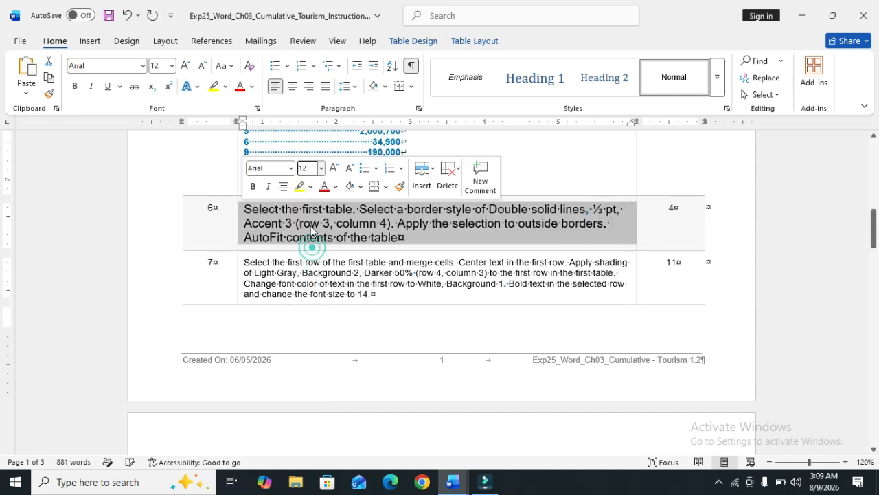
left_click(299, 187)
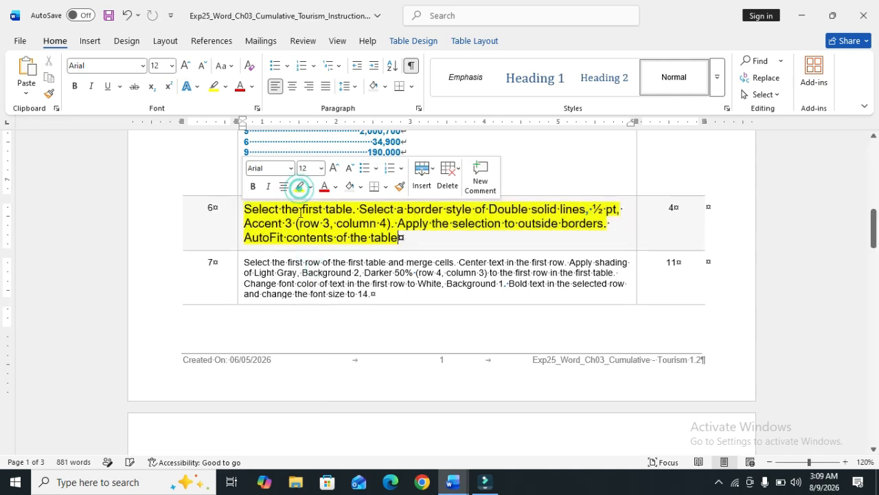
left_click(296, 321)
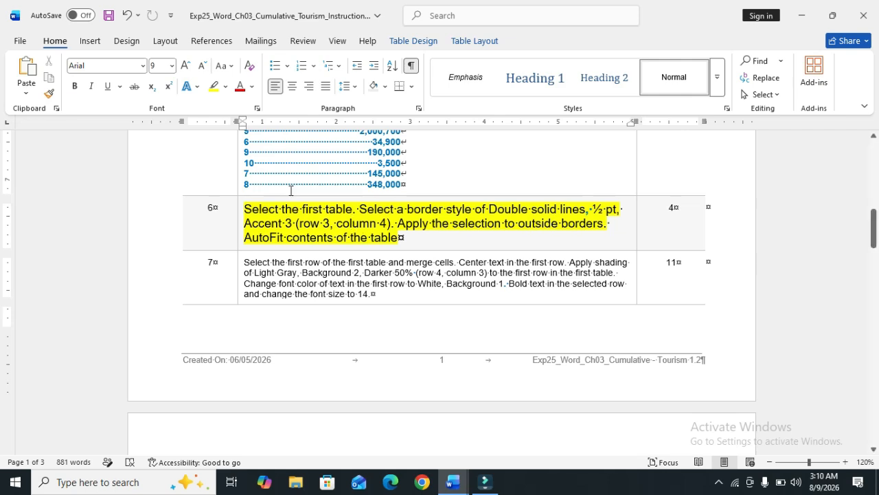
left_click_drag(246, 209, 351, 209)
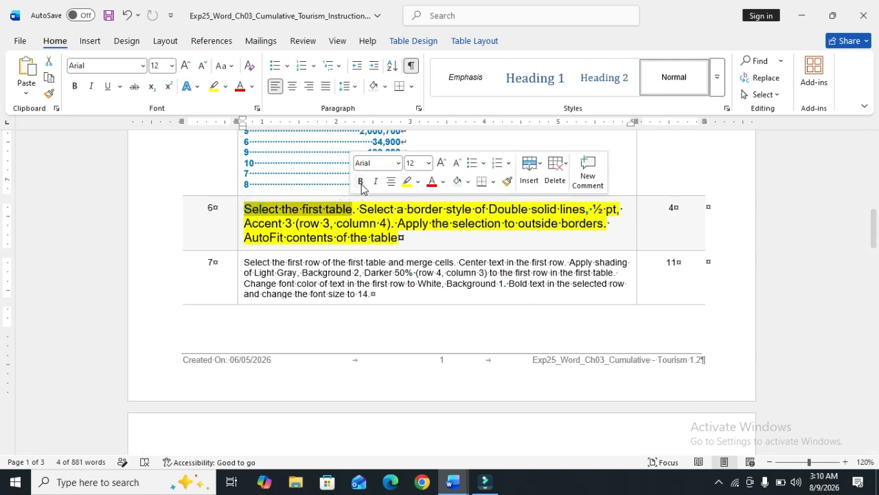
Step: Bold the phrase "Select the first table" in the step 6 instruction and select the whole Eco-Friendly World Destinations table in the flyer
left_click(359, 181)
left_click(426, 243)
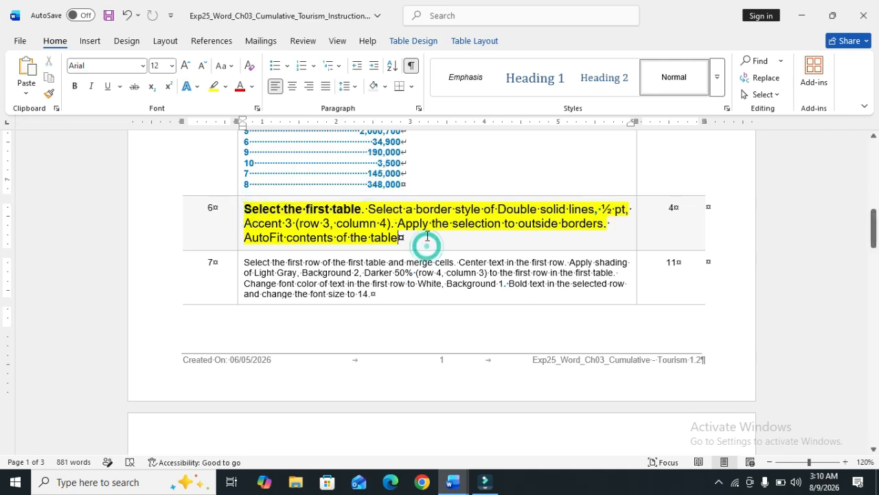
left_click(453, 481)
left_click(505, 445)
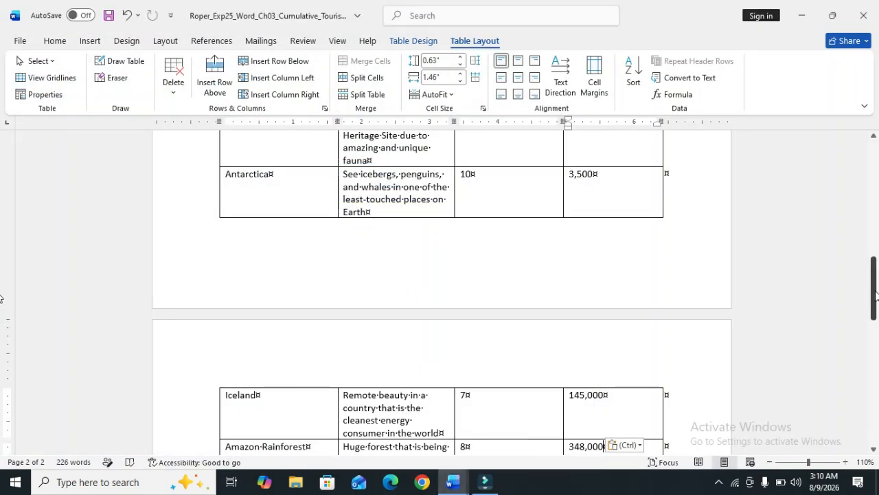
left_click_drag(876, 306, 869, 215)
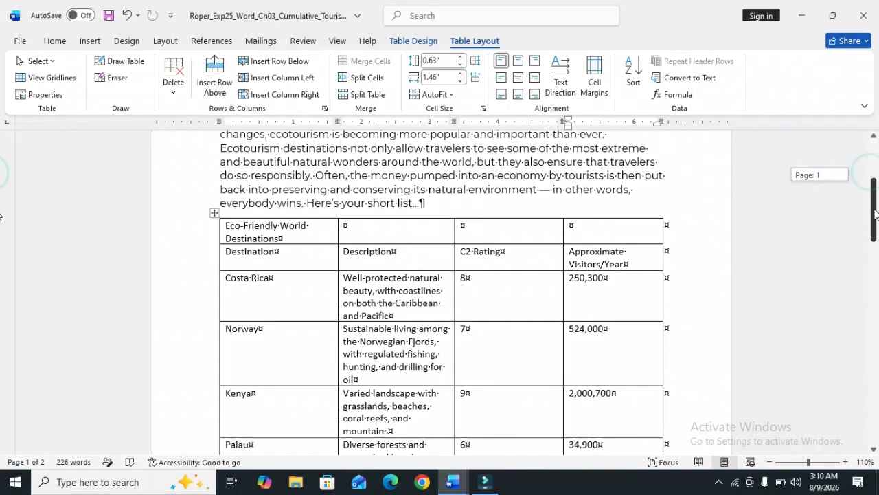
left_click(214, 213)
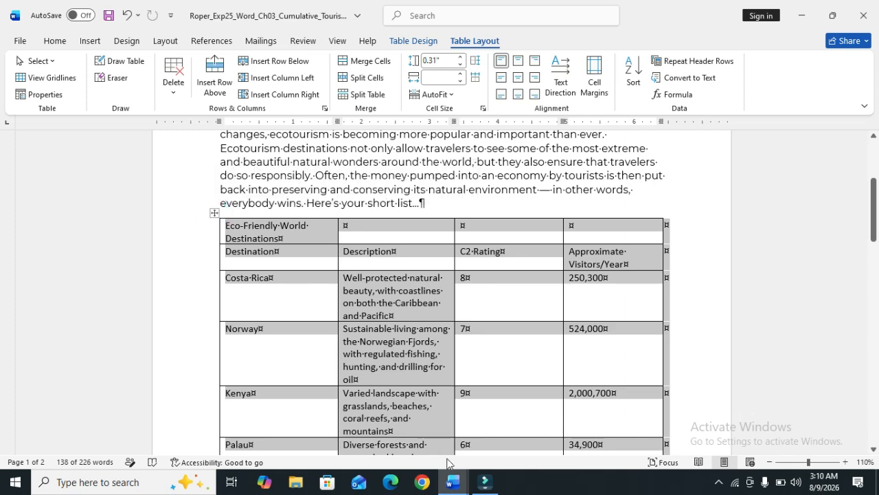
Step: Return to the instructions document and select the step 6 sentence about the border style to read its requirements
left_click(457, 487)
left_click(426, 412)
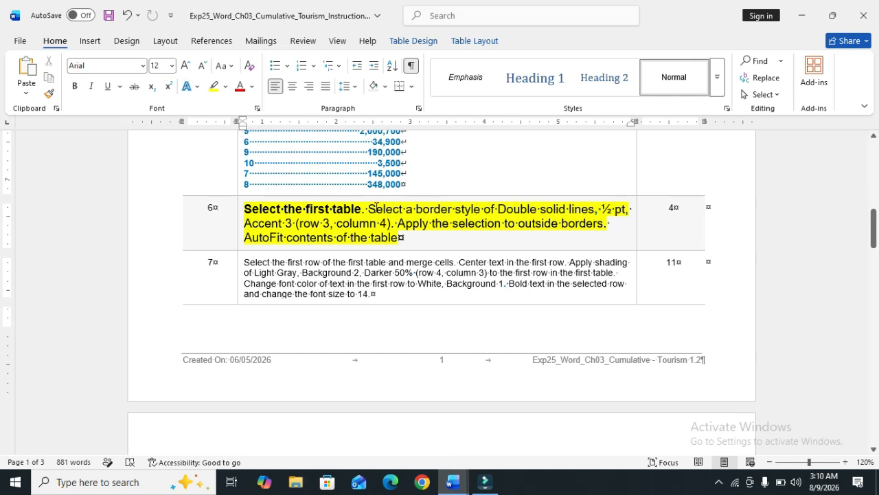
left_click_drag(370, 207, 397, 222)
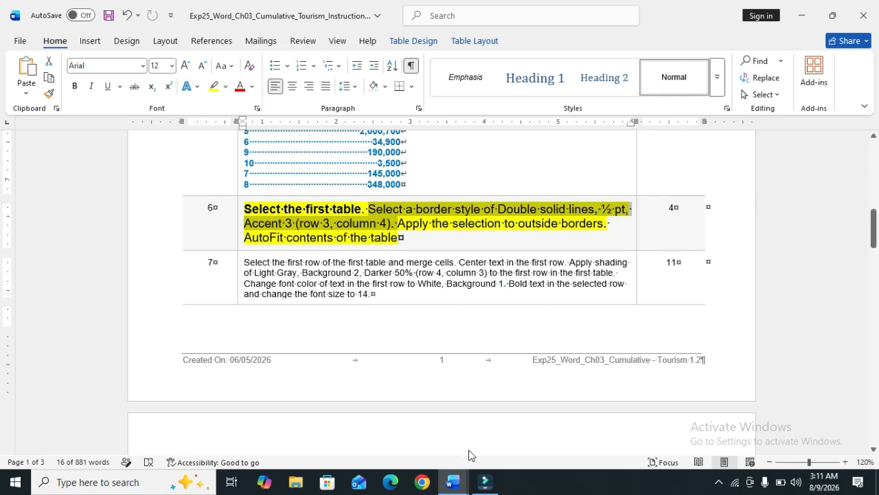
Step: Switch to the flyer and open the selected table's Borders and Shading settings, choosing a ½ pt border width
left_click(459, 480)
left_click(490, 449)
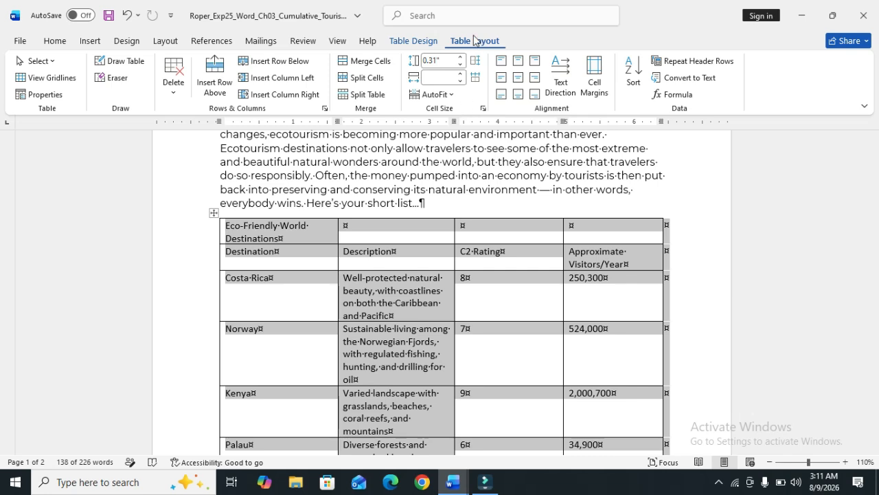
left_click(429, 42)
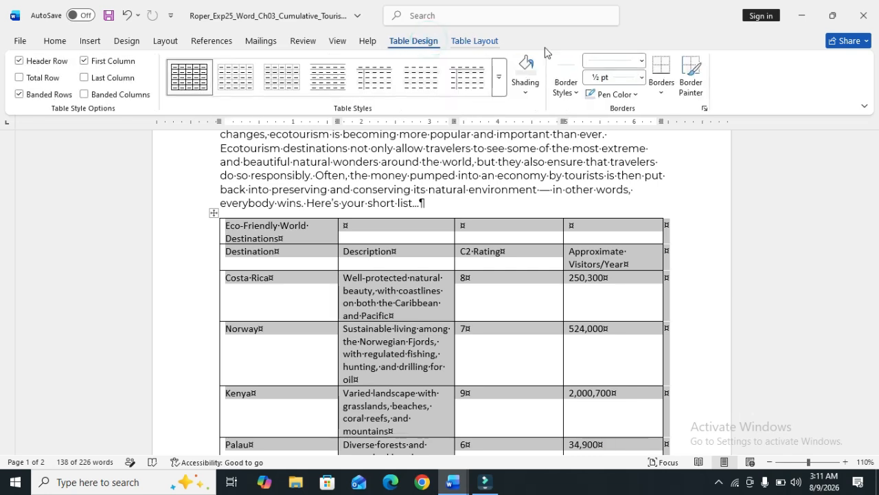
left_click(664, 92)
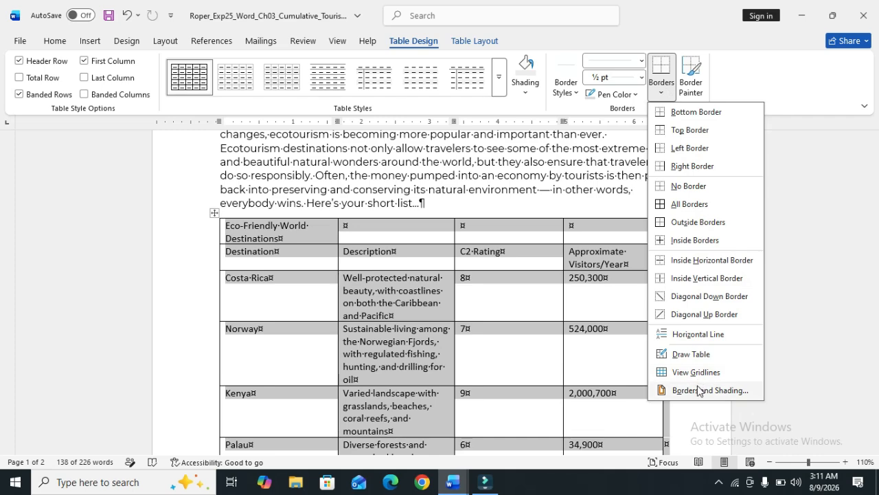
left_click(699, 390)
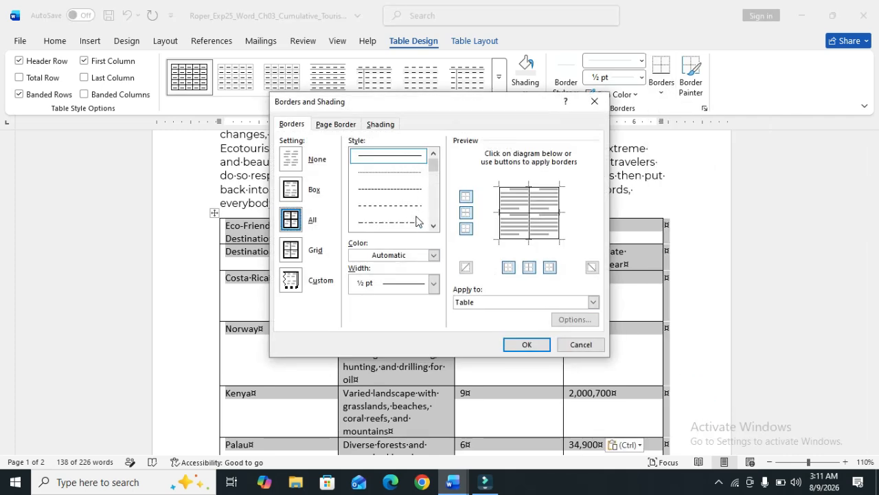
left_click(433, 283)
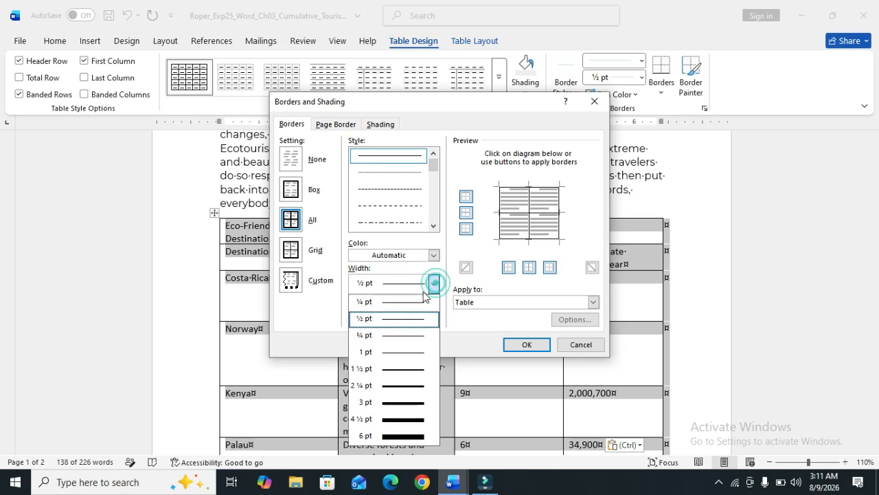
left_click(397, 319)
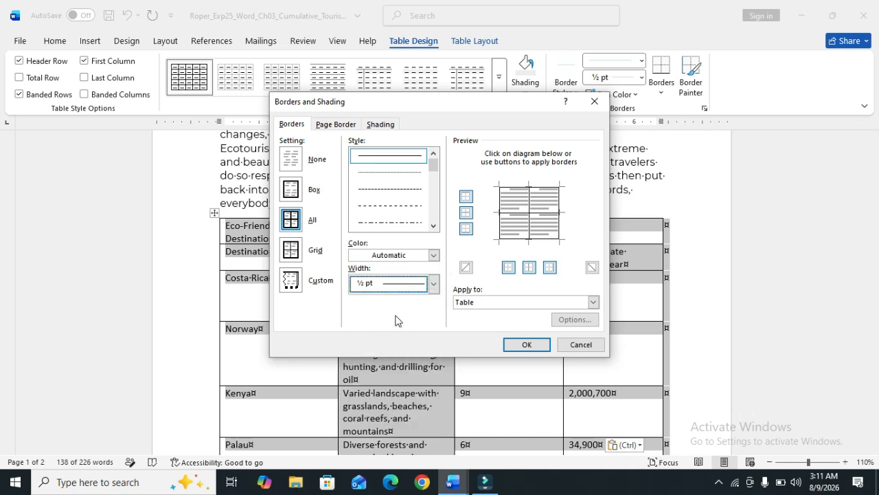
Step: Recheck the step 6 colour requirement, set the table's border colour to the gray in row 4, column 7, and apply the borders
left_click(433, 255)
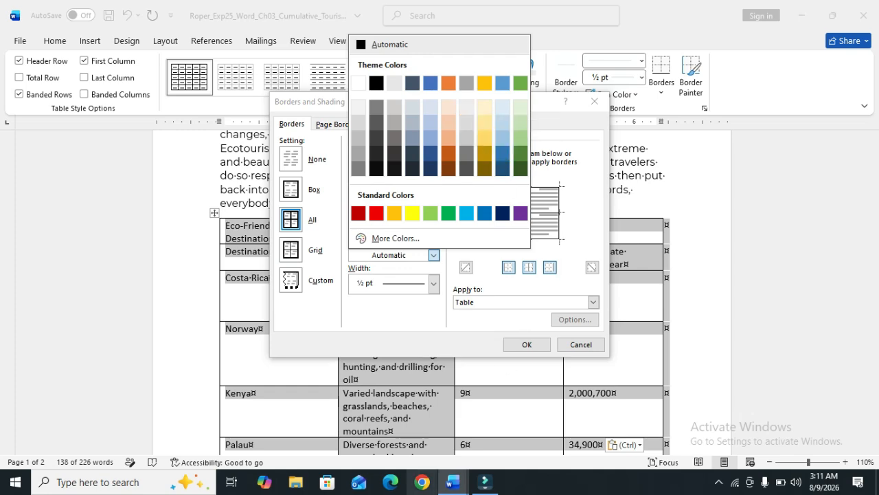
left_click(453, 484)
mouse_move(398, 444)
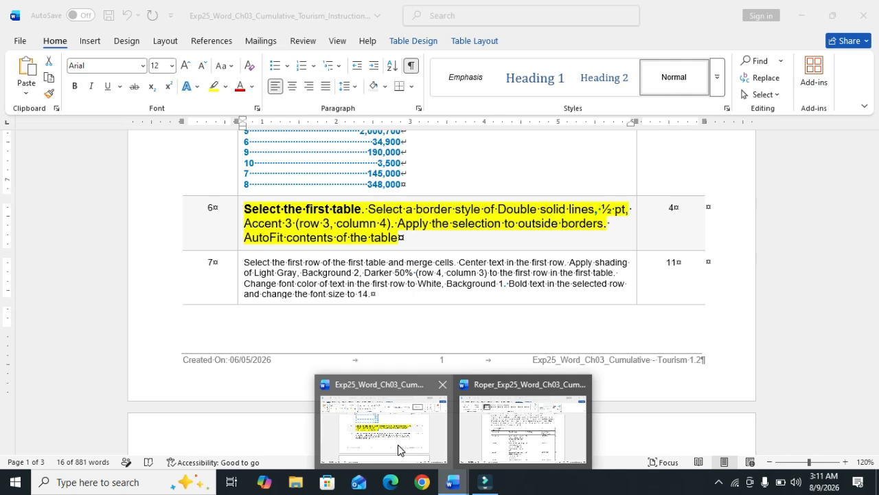
left_click(480, 448)
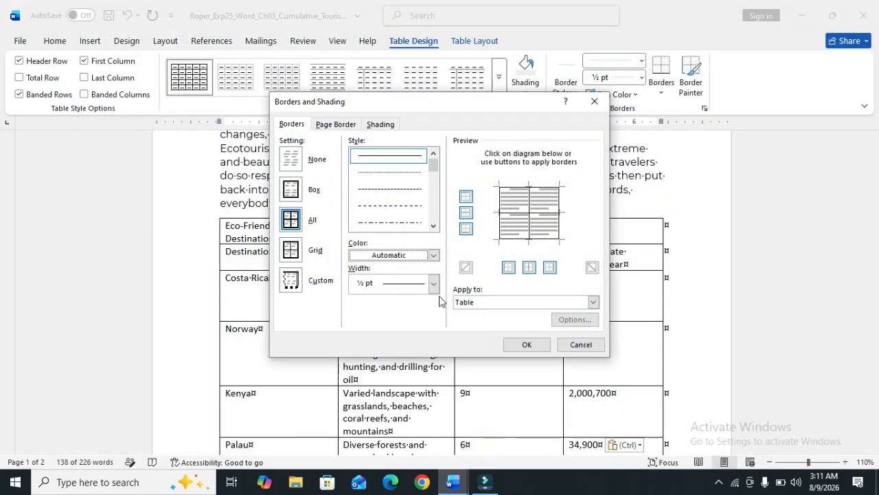
left_click(434, 258)
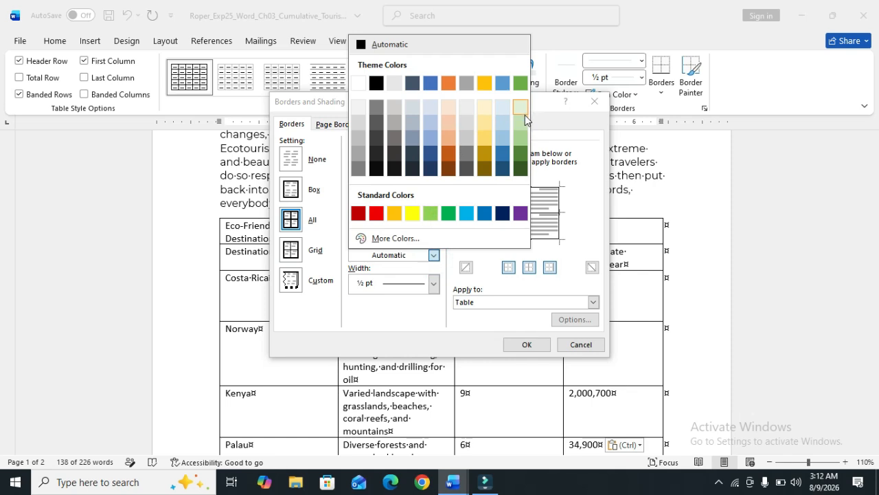
left_click(469, 136)
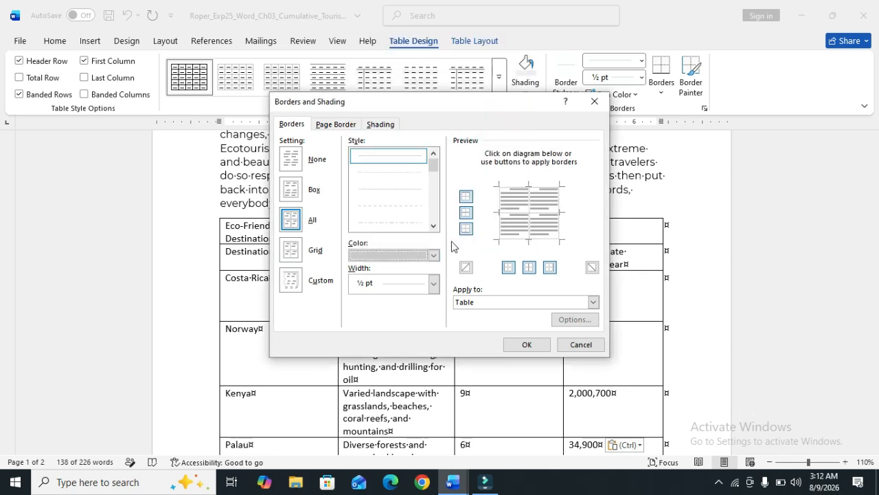
left_click(518, 350)
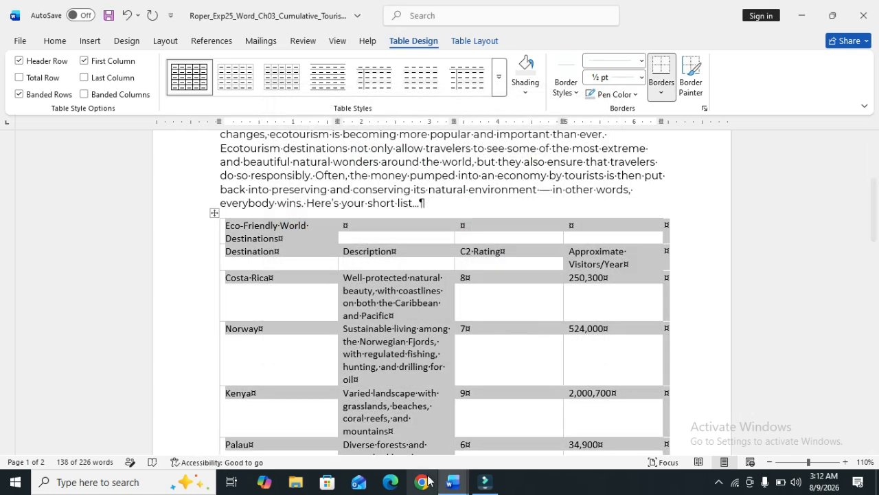
Step: Read the outside borders and AutoFit sentences of the step 6 instruction in the instructions document and bold "AutoFit contents"
left_click(452, 480)
left_click(396, 437)
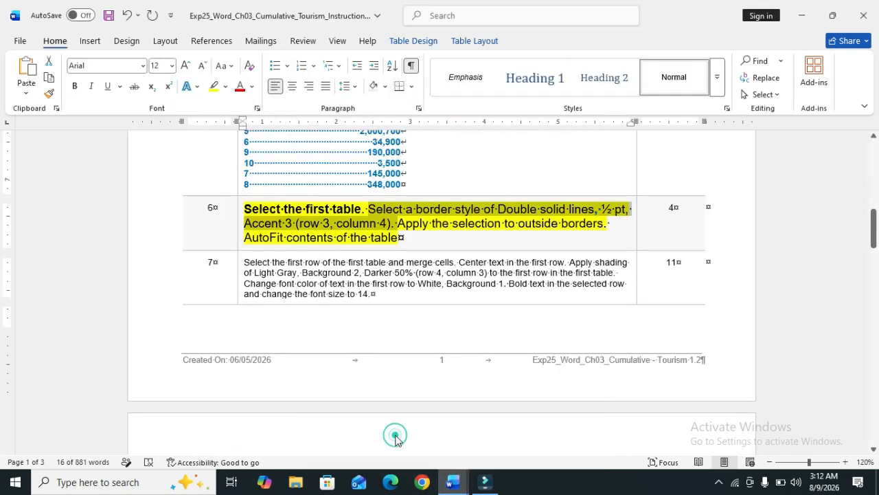
left_click(406, 223)
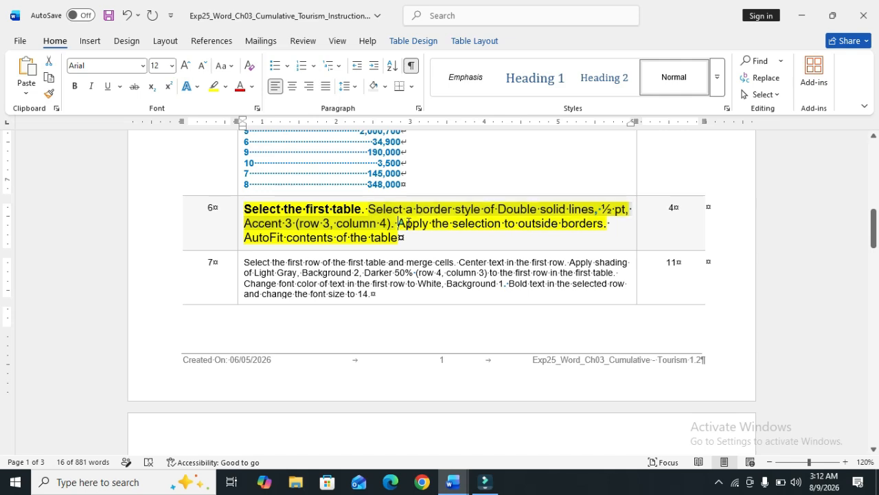
left_click_drag(408, 223, 443, 235)
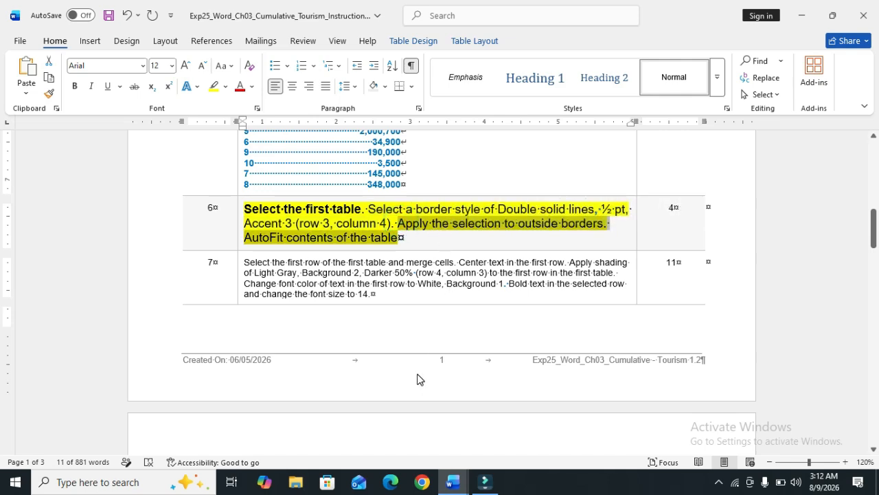
left_click(431, 238)
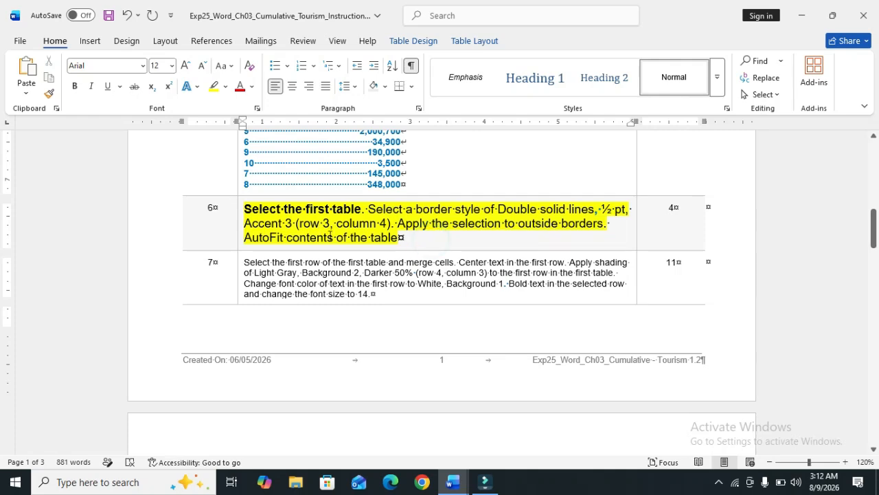
left_click_drag(331, 236, 255, 237)
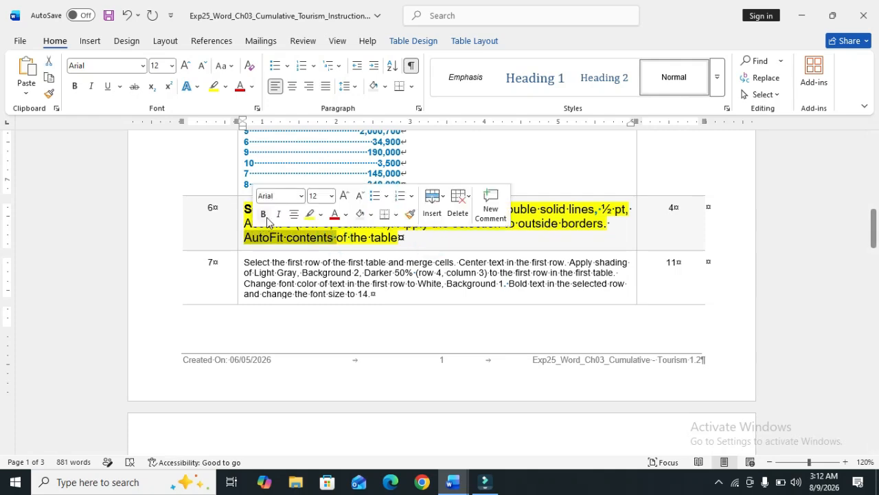
left_click(264, 215)
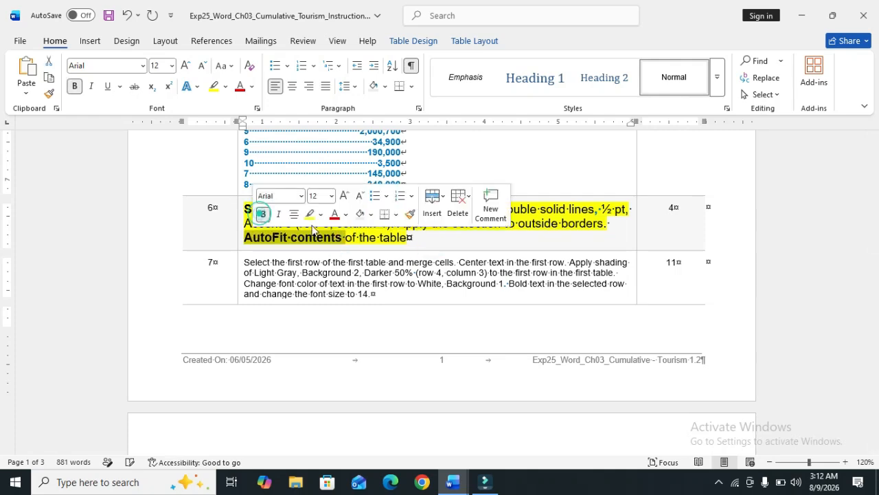
left_click(509, 239)
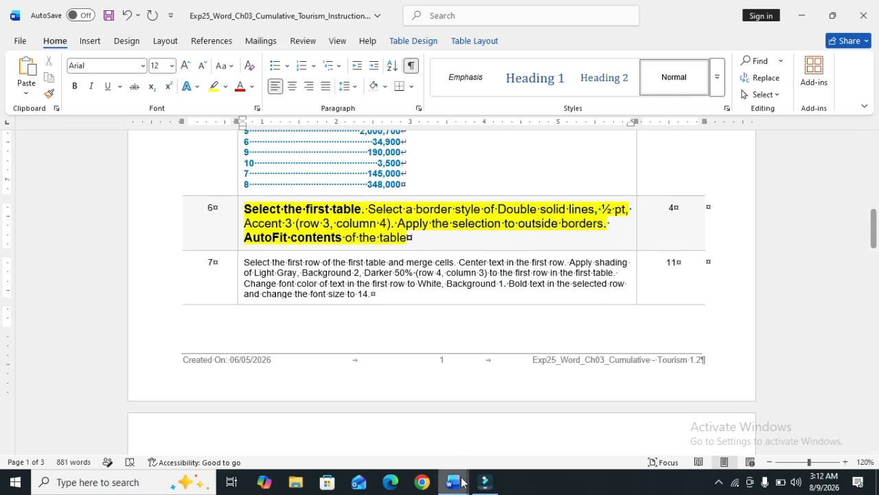
Step: Switch to the flyer and AutoFit the selected Eco-Friendly World Destinations table to its contents
mouse_move(462, 482)
left_click(501, 438)
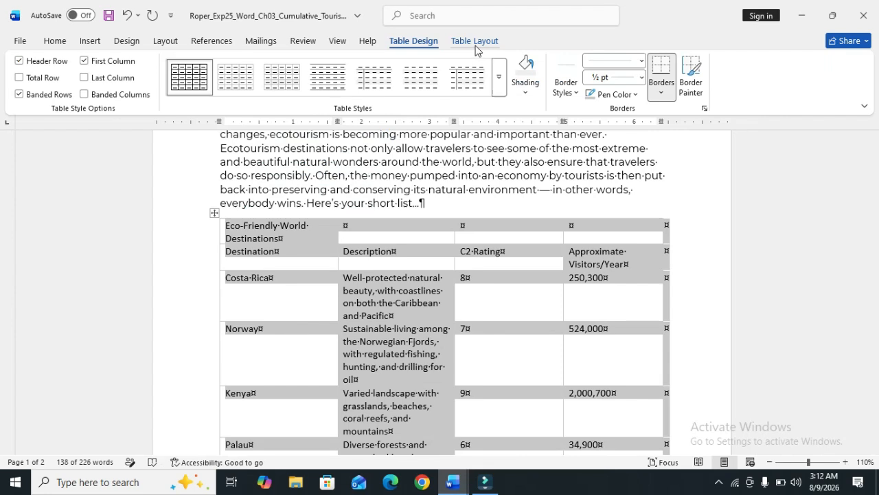
left_click(476, 42)
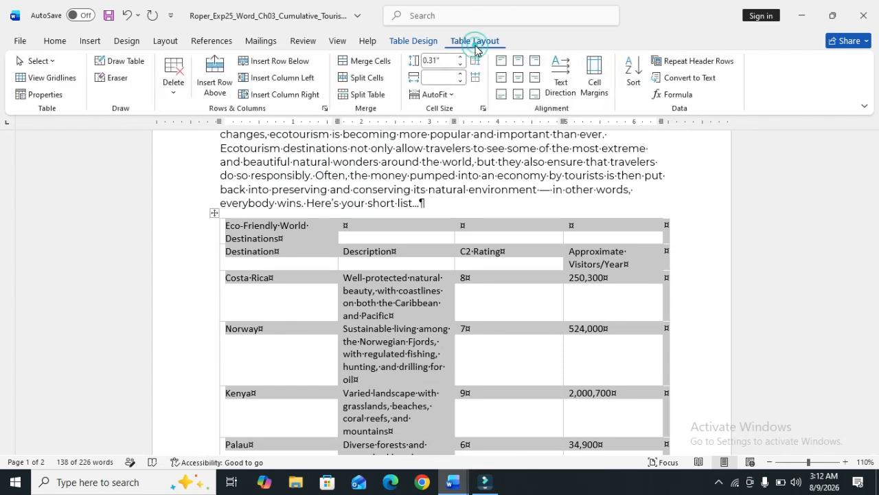
left_click(447, 96)
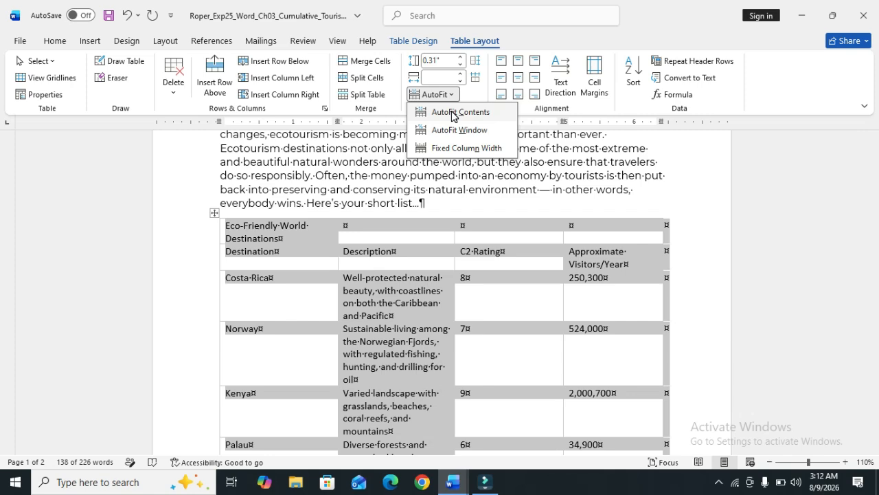
left_click(453, 113)
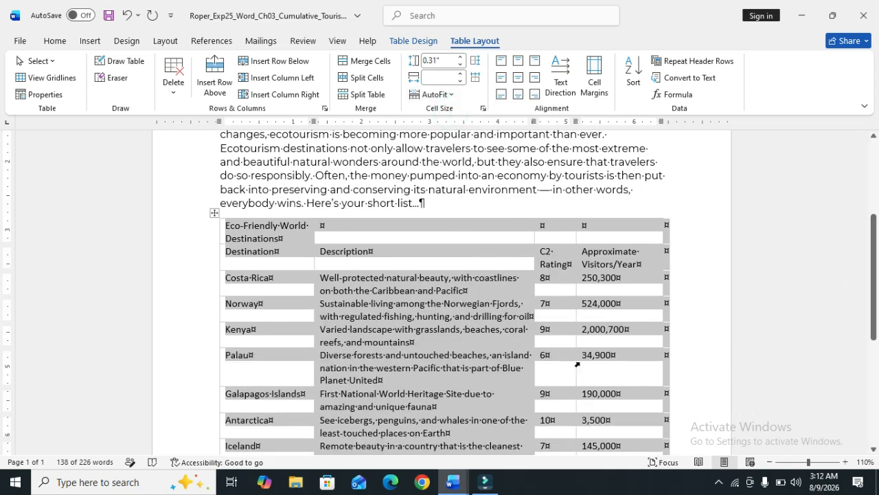
Step: Return to the instructions document and look over the instructions preceding step 6
left_click(453, 481)
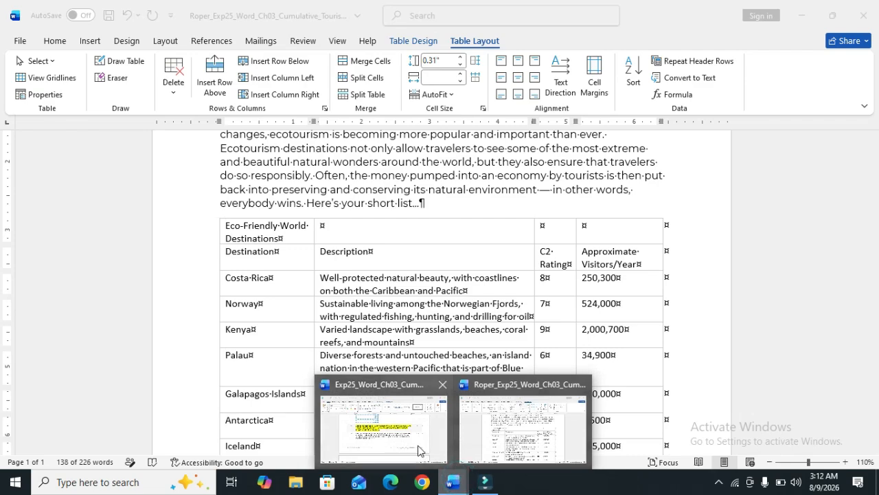
left_click(417, 445)
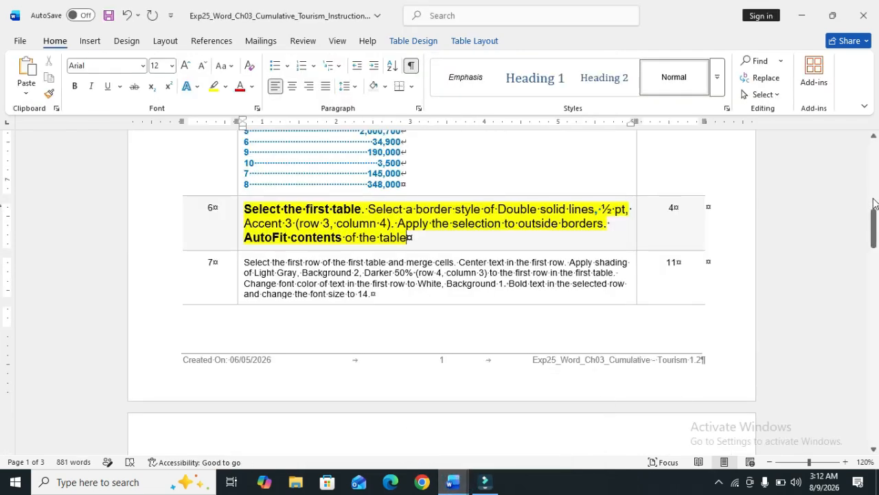
left_click_drag(873, 219, 865, 187)
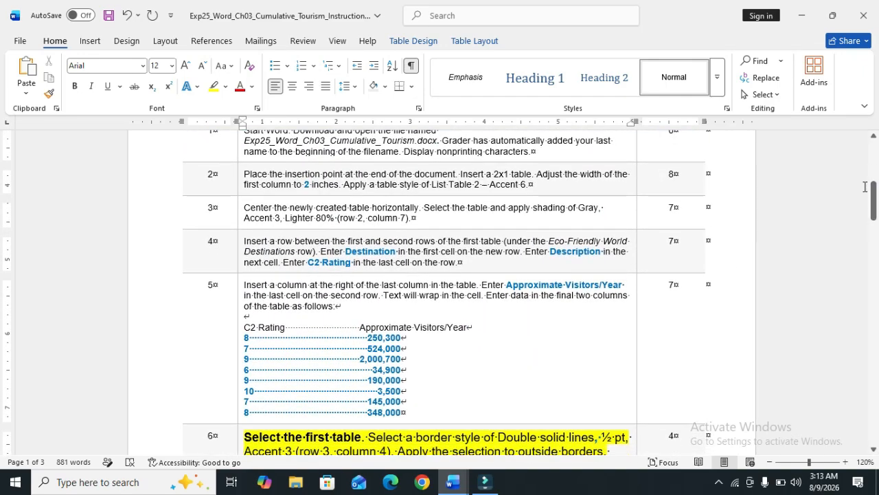